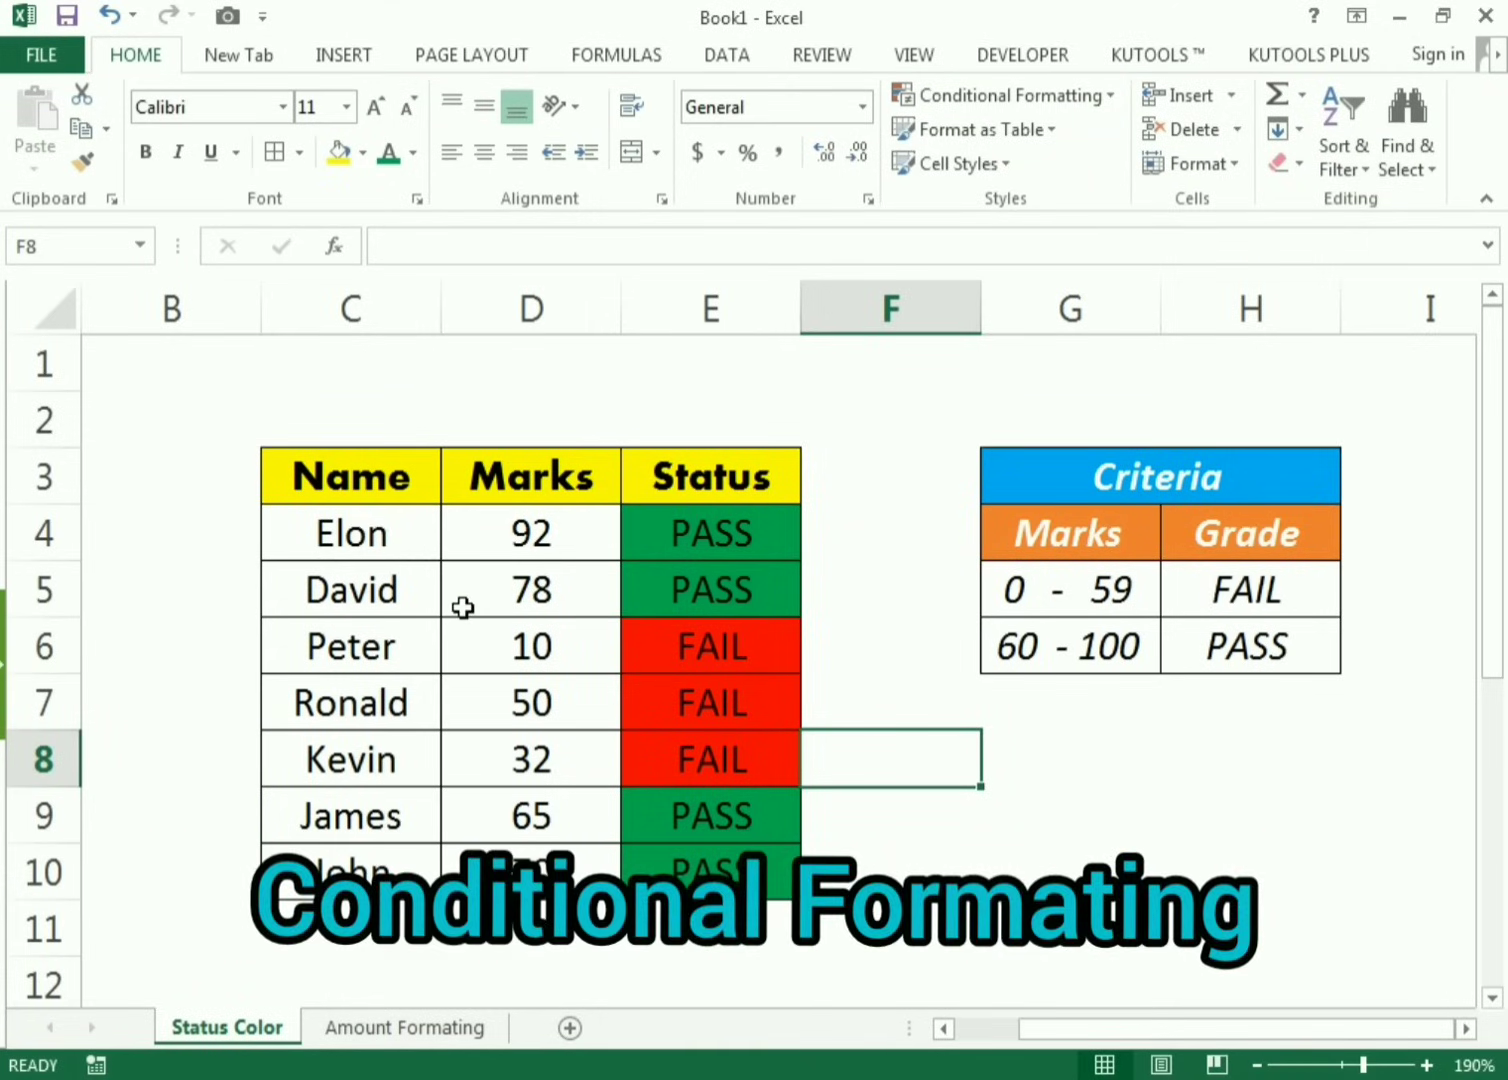
Step: Examine the PASS/FAIL cell colours on the Status Color sheet and the Sales amount colours on the Amount Formating sheet
{"action": "left_click", "coordinate": [658, 545]}
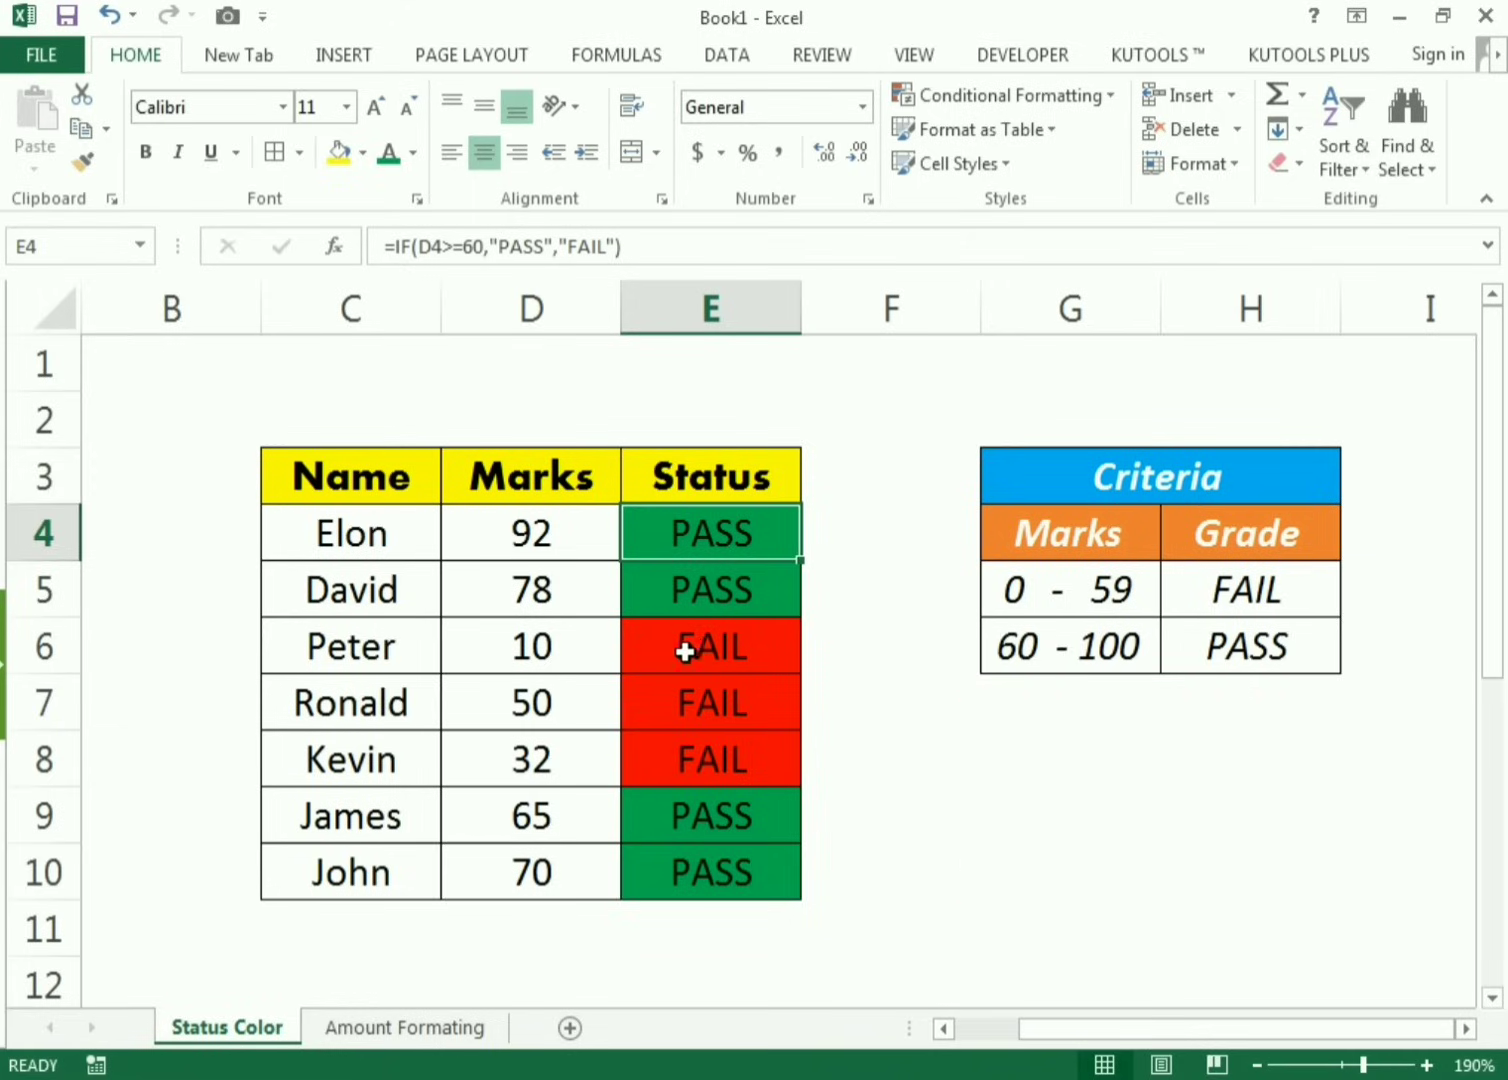
{"action": "left_click_drag", "start_coordinate": [687, 532], "coordinate": [684, 850]}
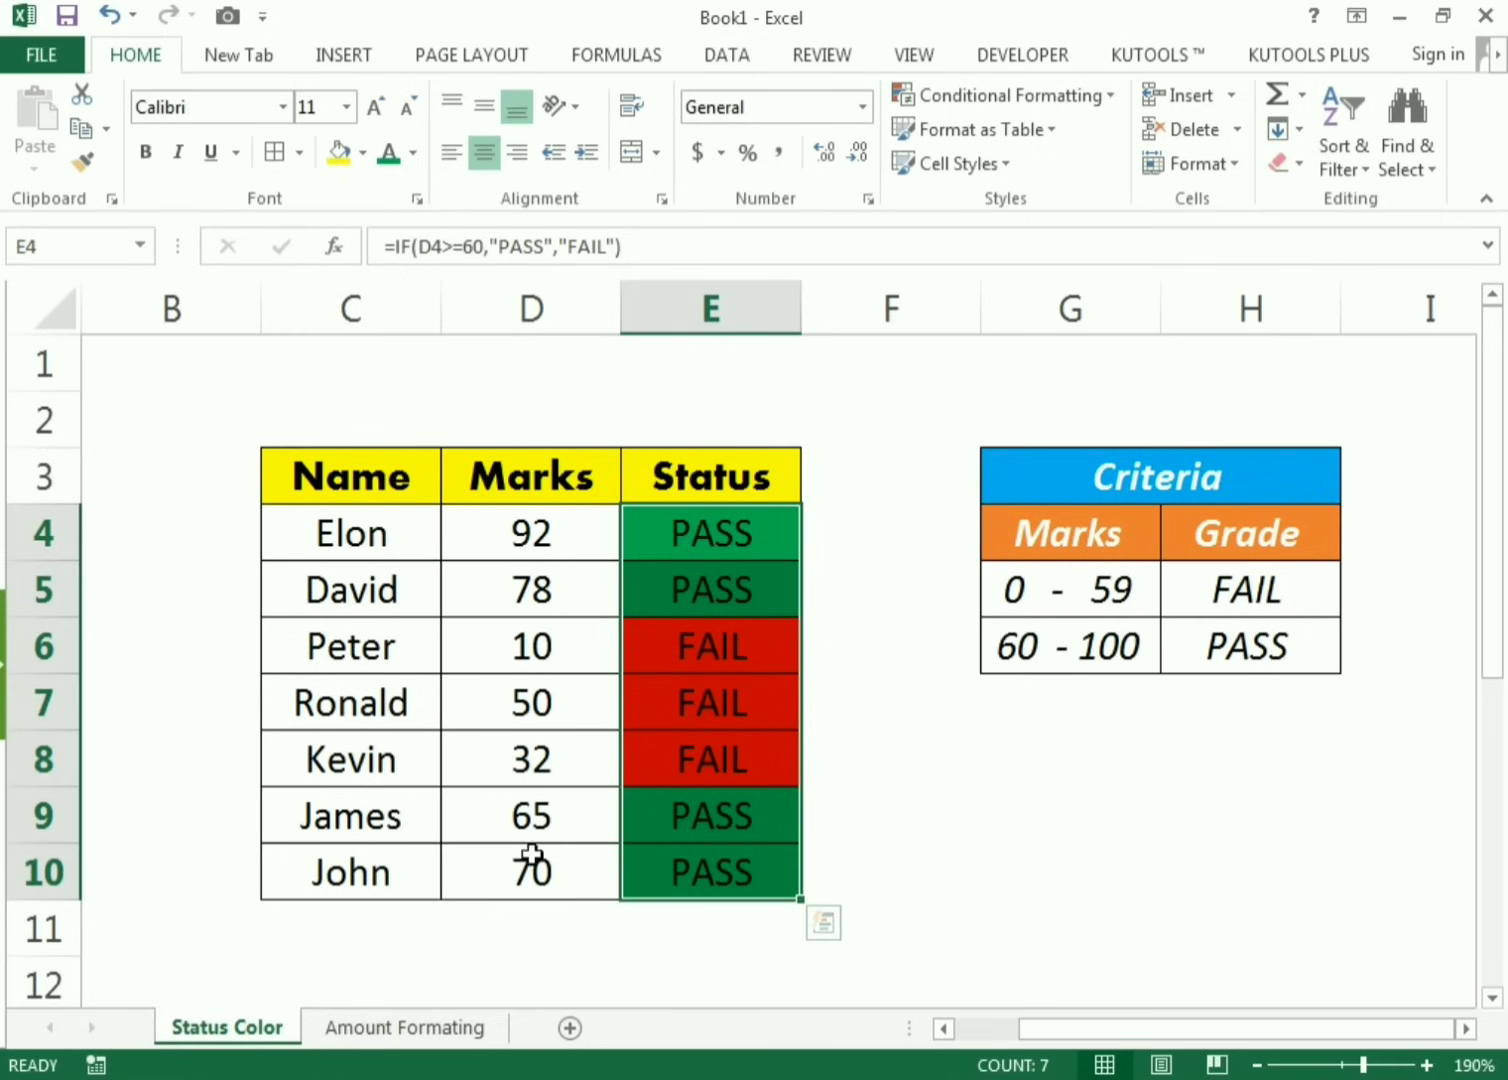
{"action": "left_click", "coordinate": [442, 1030]}
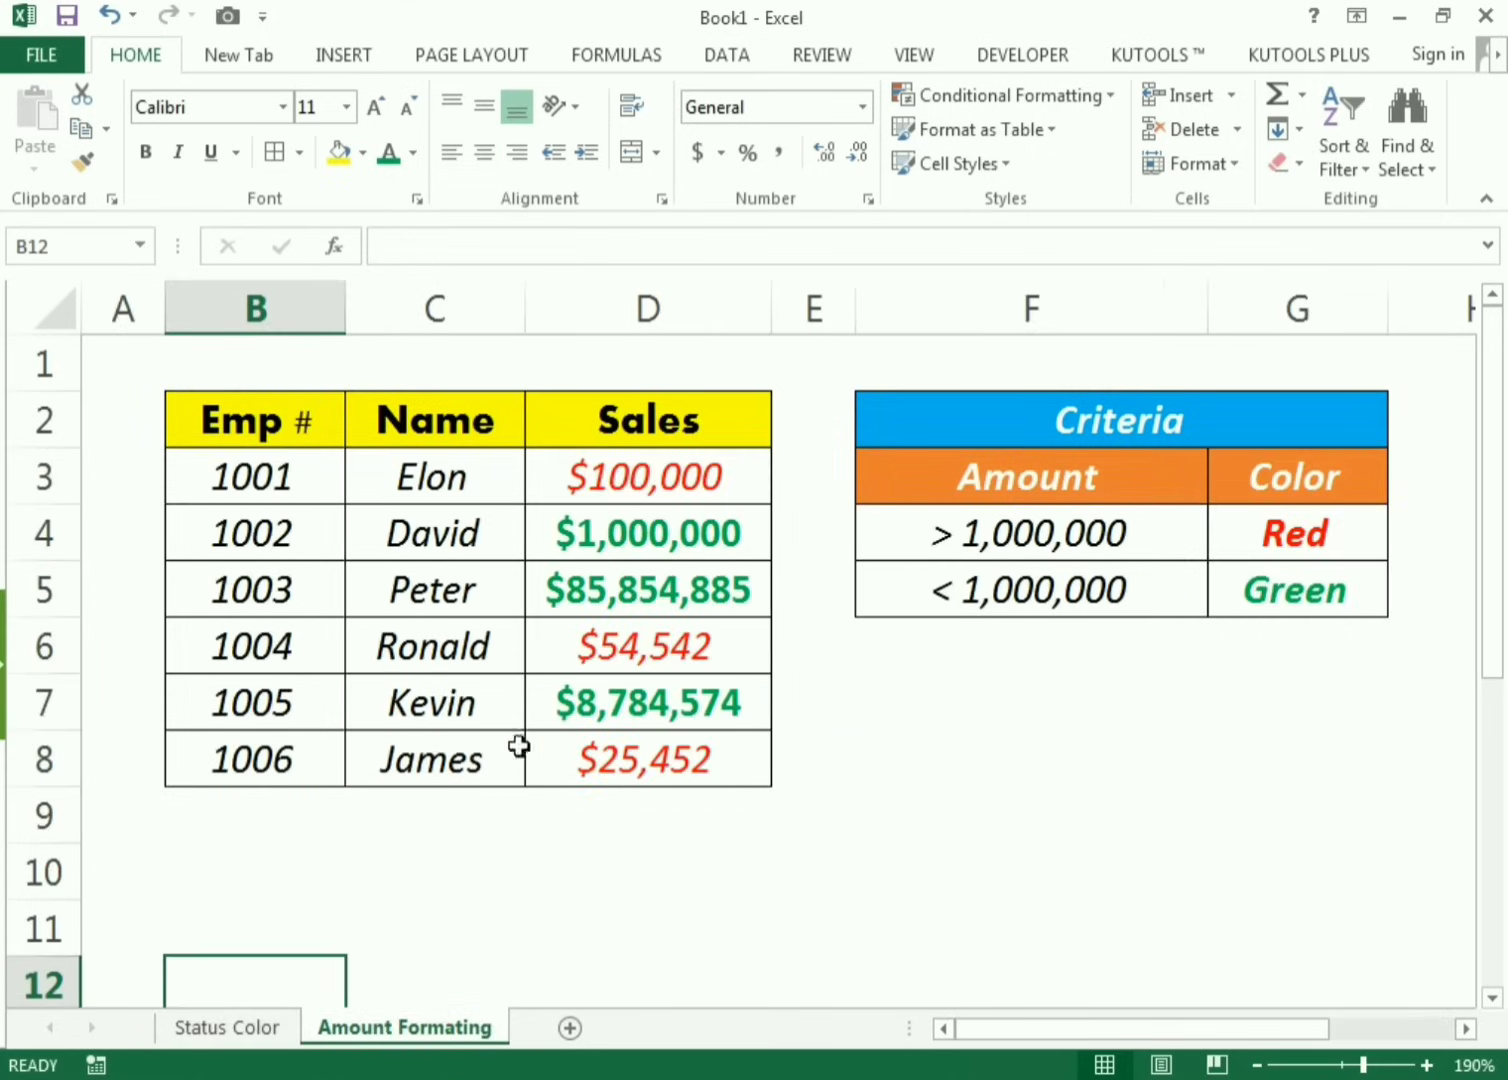
{"action": "left_click", "coordinate": [646, 490]}
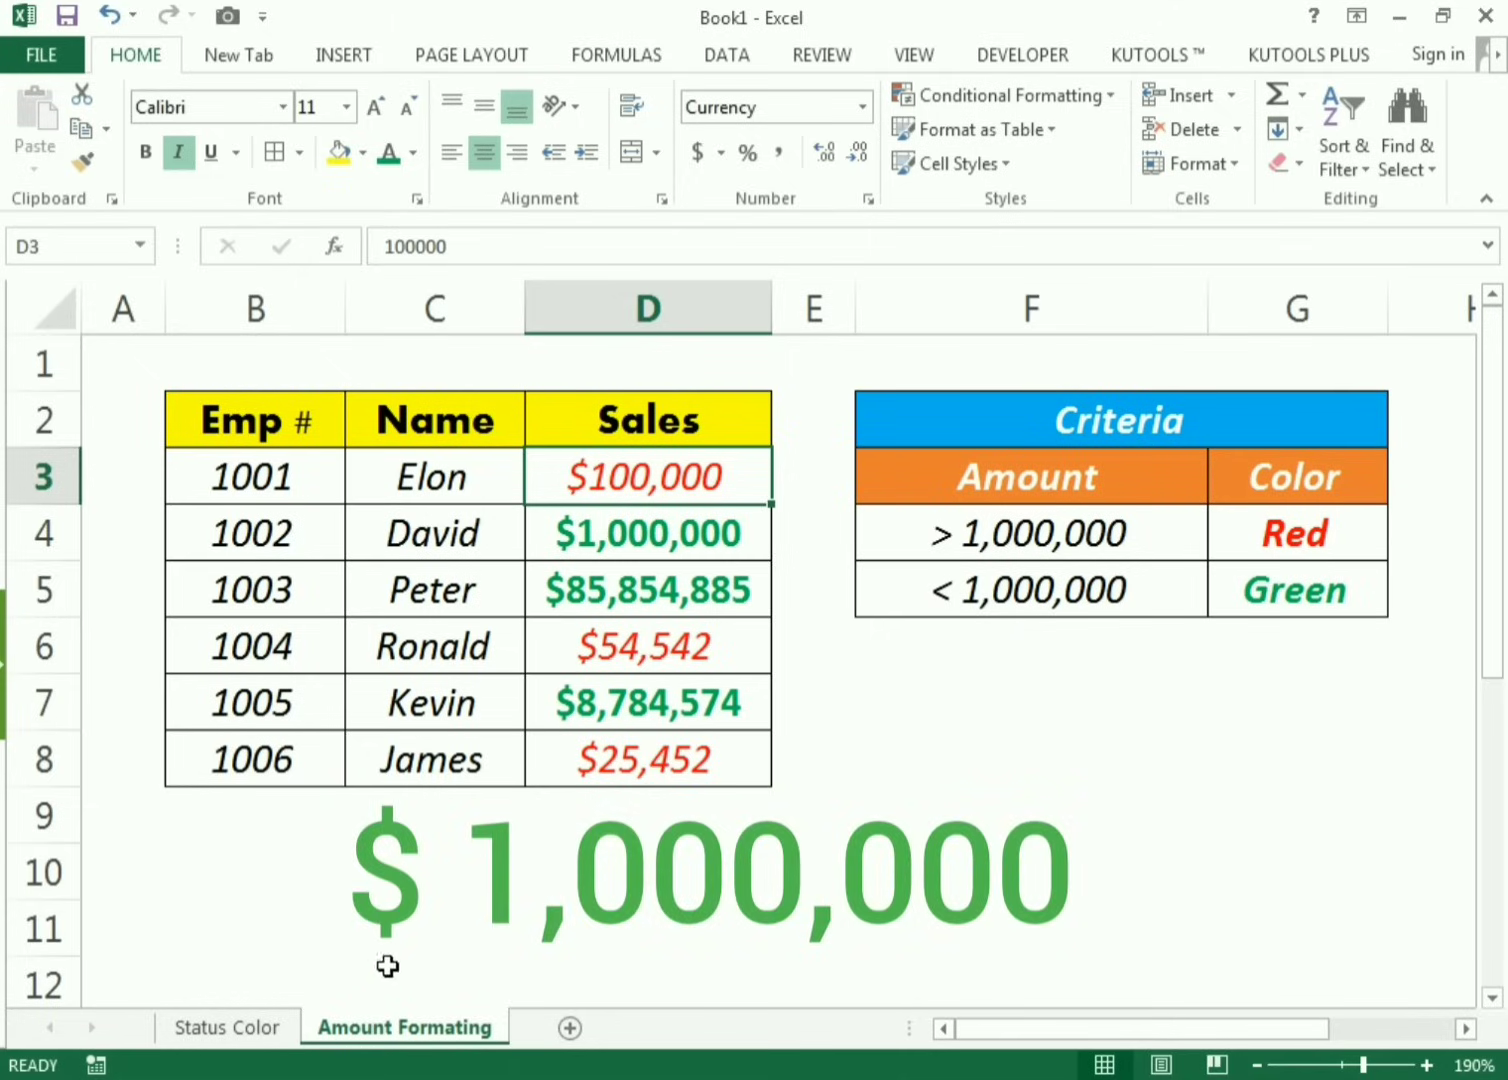
Step: On the Status Color sheet, set the marks in D4 to 65
{"action": "left_click", "coordinate": [266, 1022]}
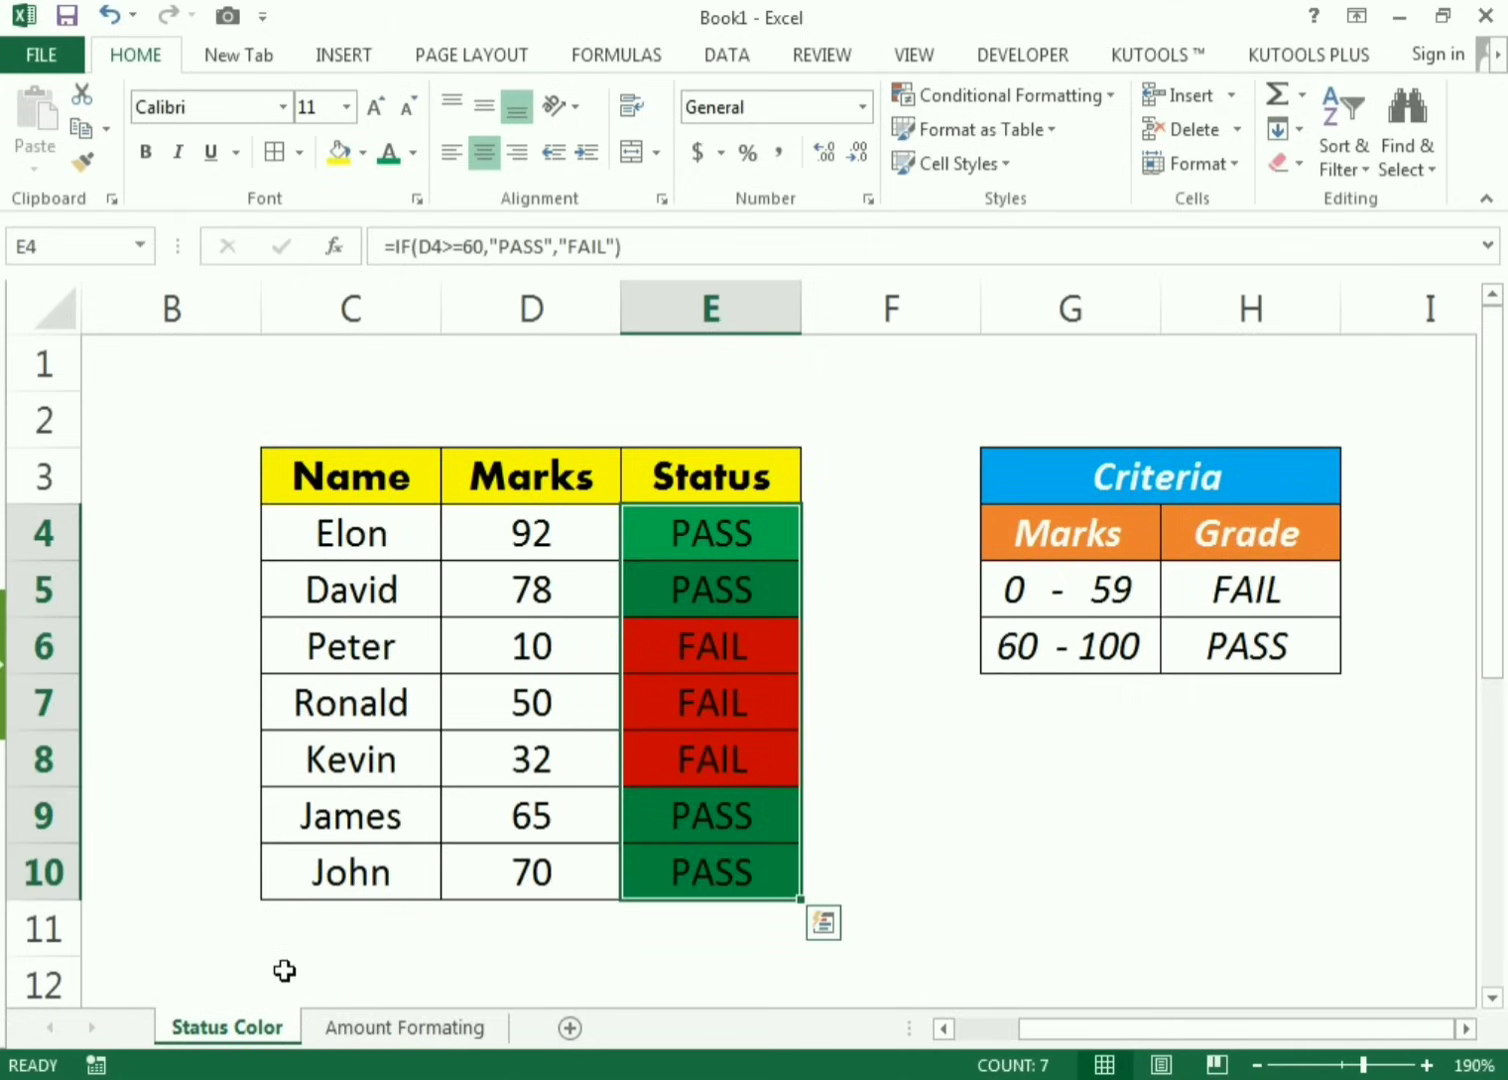
{"action": "left_click", "coordinate": [531, 536]}
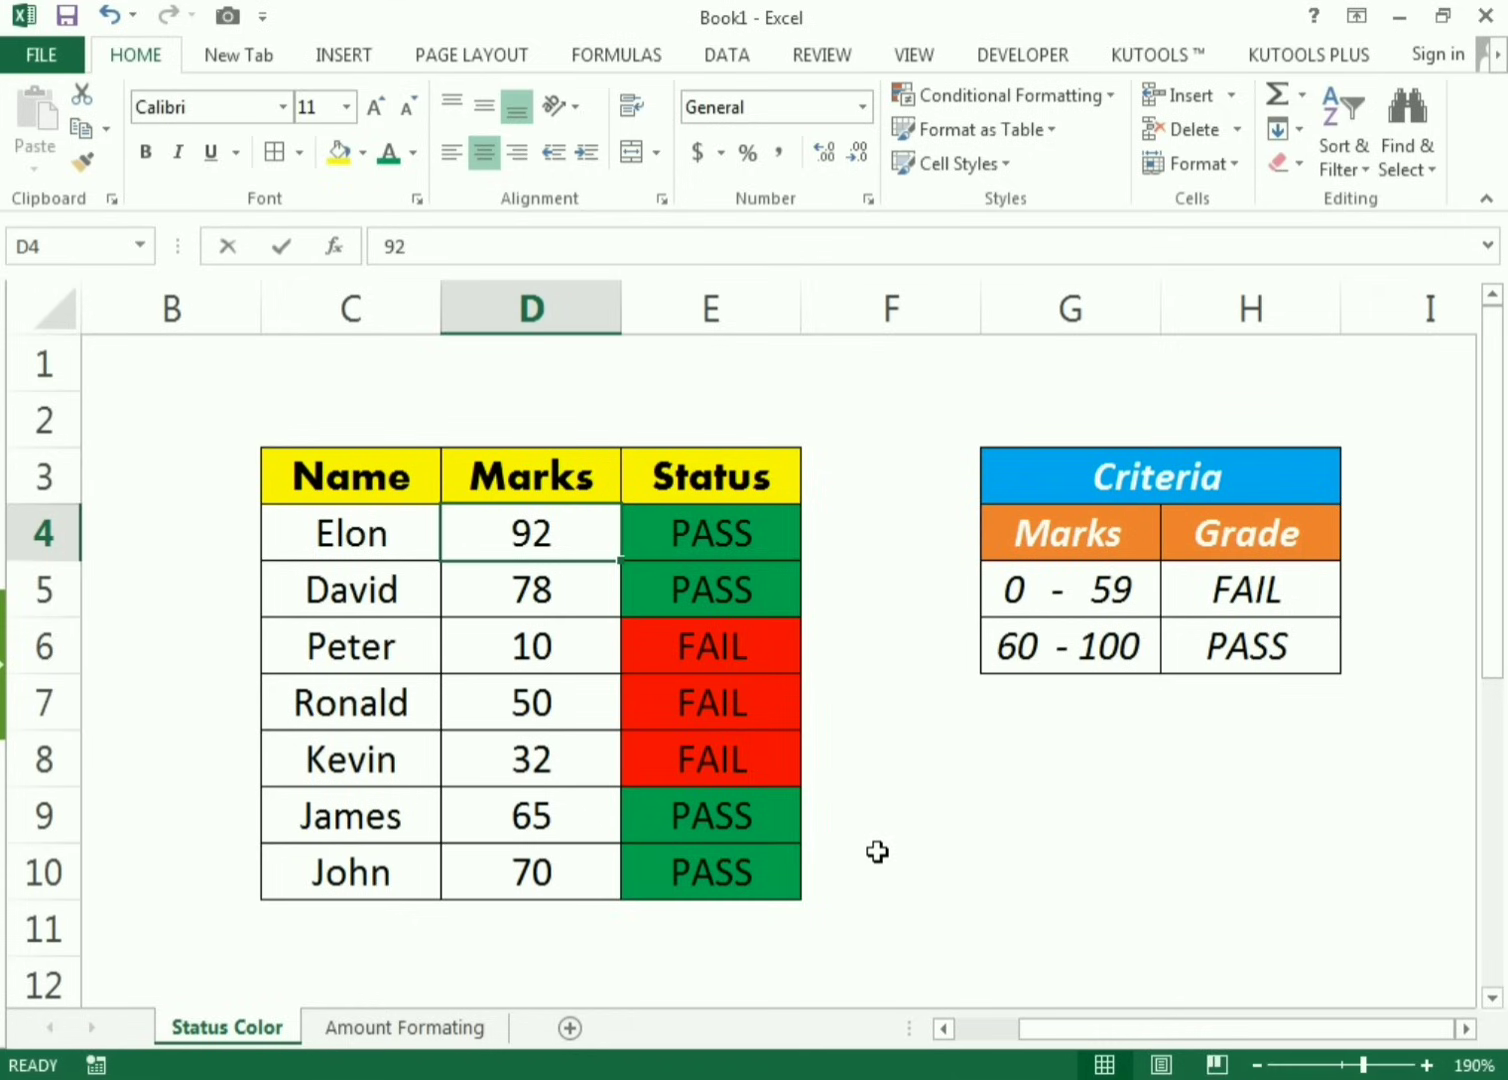
{"action": "type", "text": "65"}
{"action": "key", "text": "Return"}
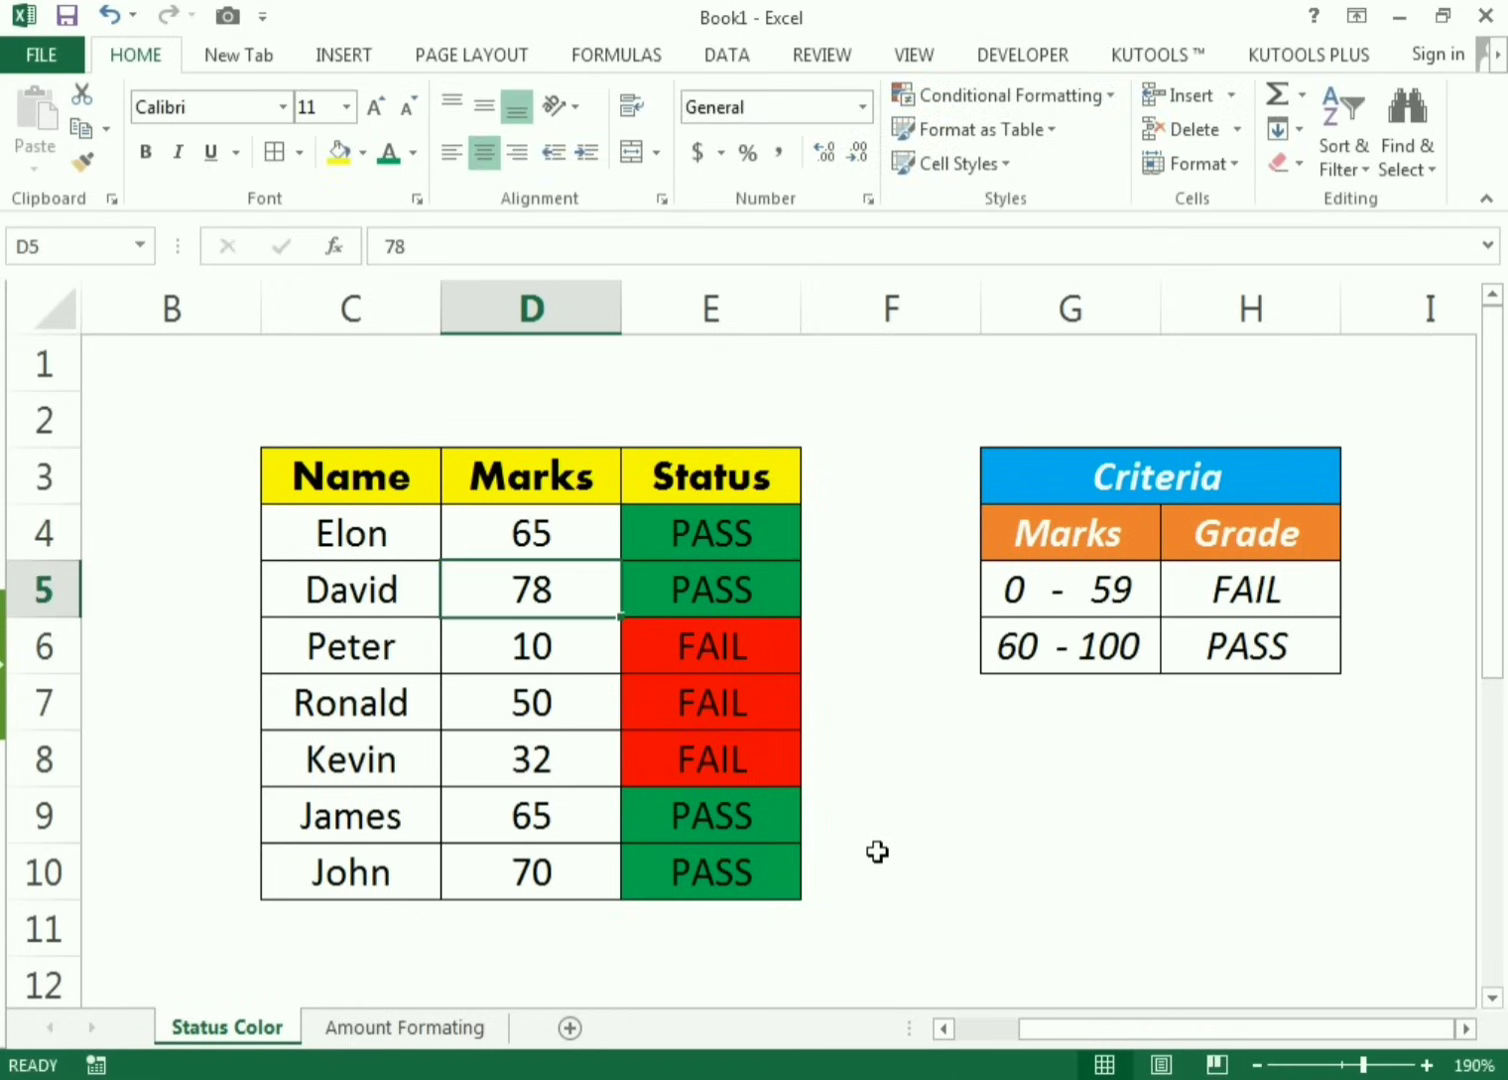
Step: Set the marks in D4 to 50 and check the status in E4
{"action": "left_click", "coordinate": [539, 528]}
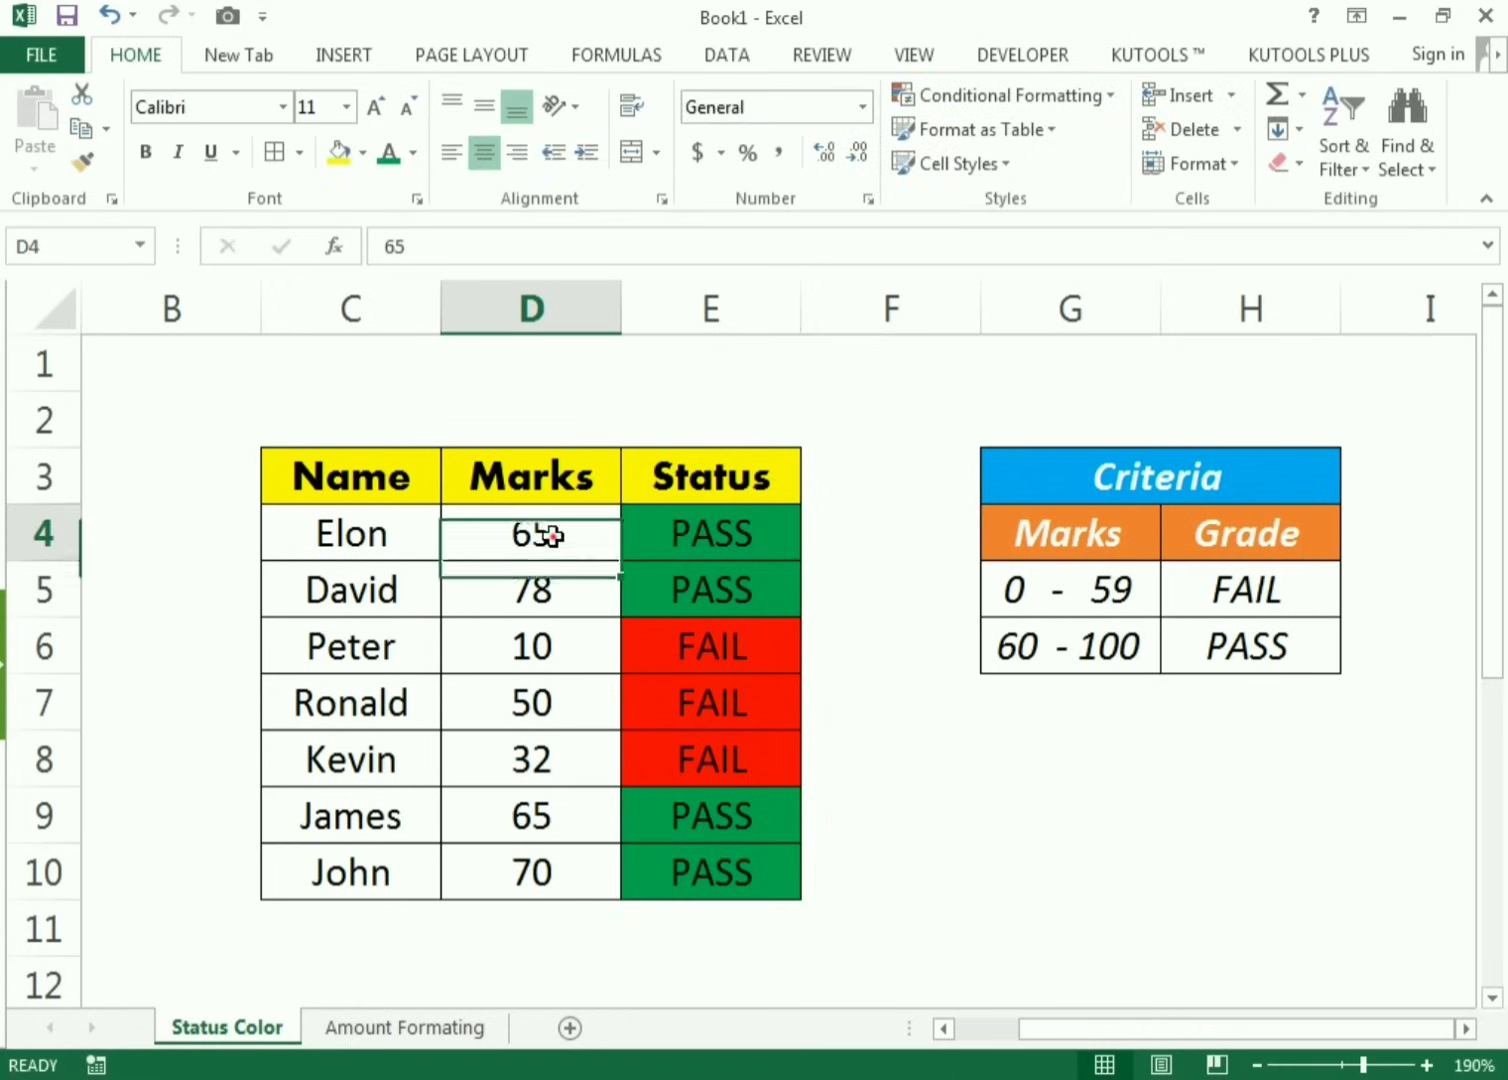
{"action": "key", "text": "F2"}
{"action": "key", "text": "Delete"}
{"action": "key", "text": "Delete"}
{"action": "type", "text": "50"}
{"action": "key", "text": "Return"}
{"action": "left_click", "coordinate": [711, 523]}
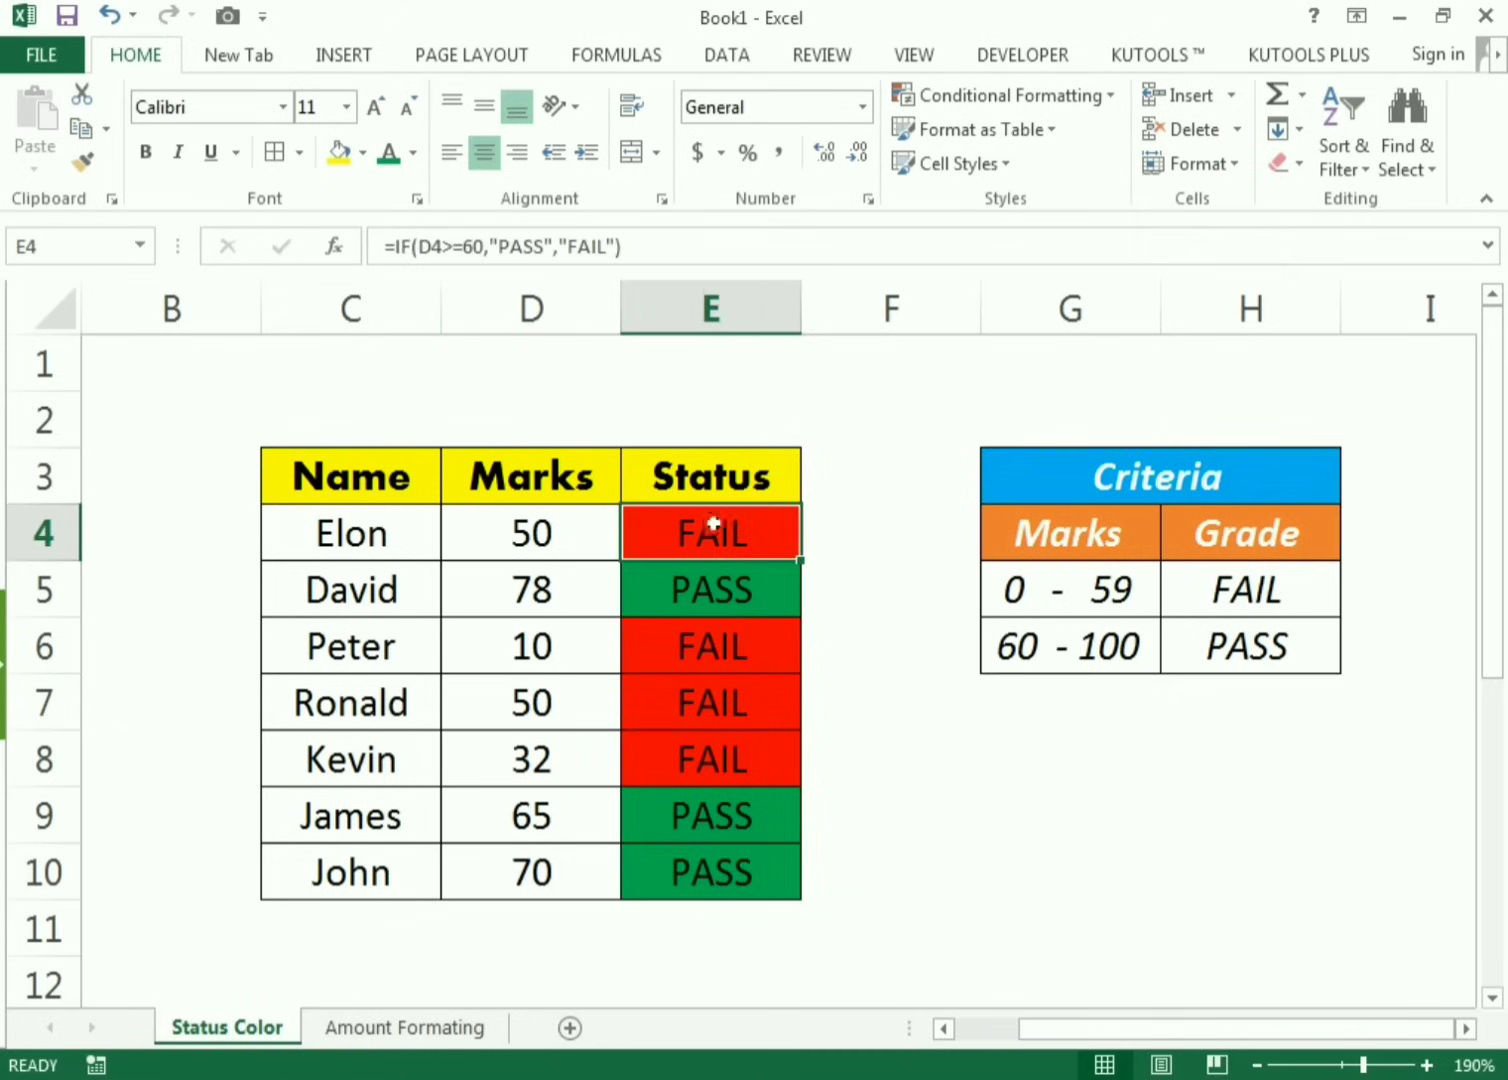
Step: Set the marks in D6 to 61 and check the status in E6
{"action": "left_click", "coordinate": [490, 667]}
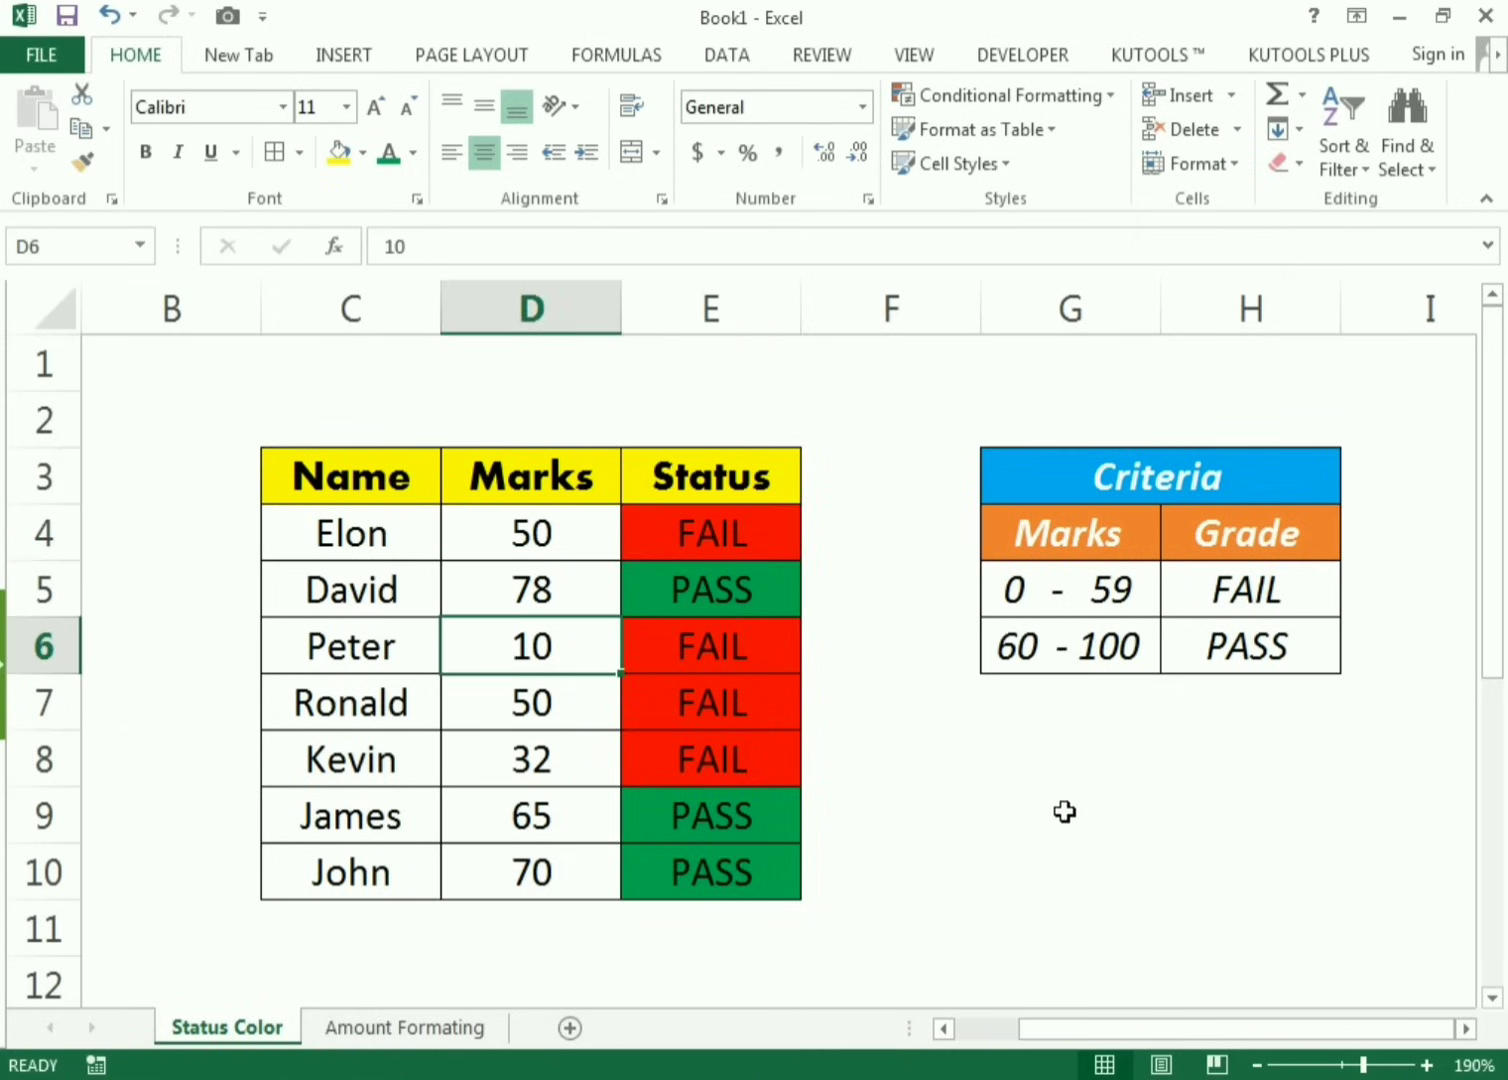
{"action": "type", "text": "61"}
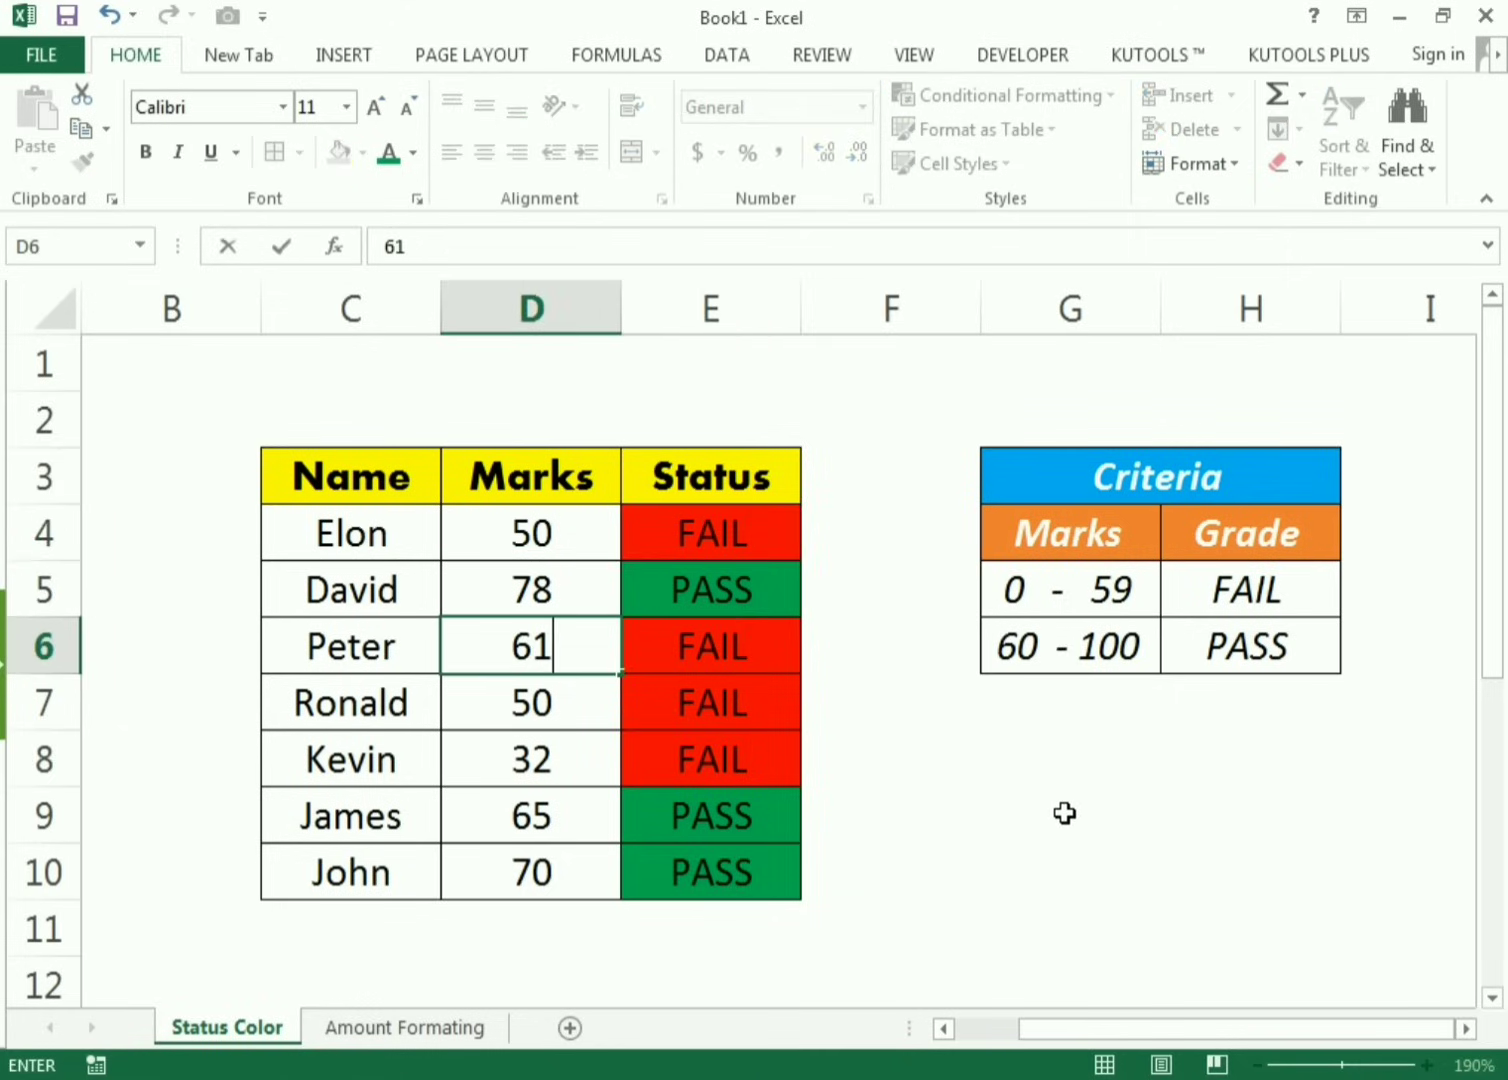
{"action": "key", "text": "Return"}
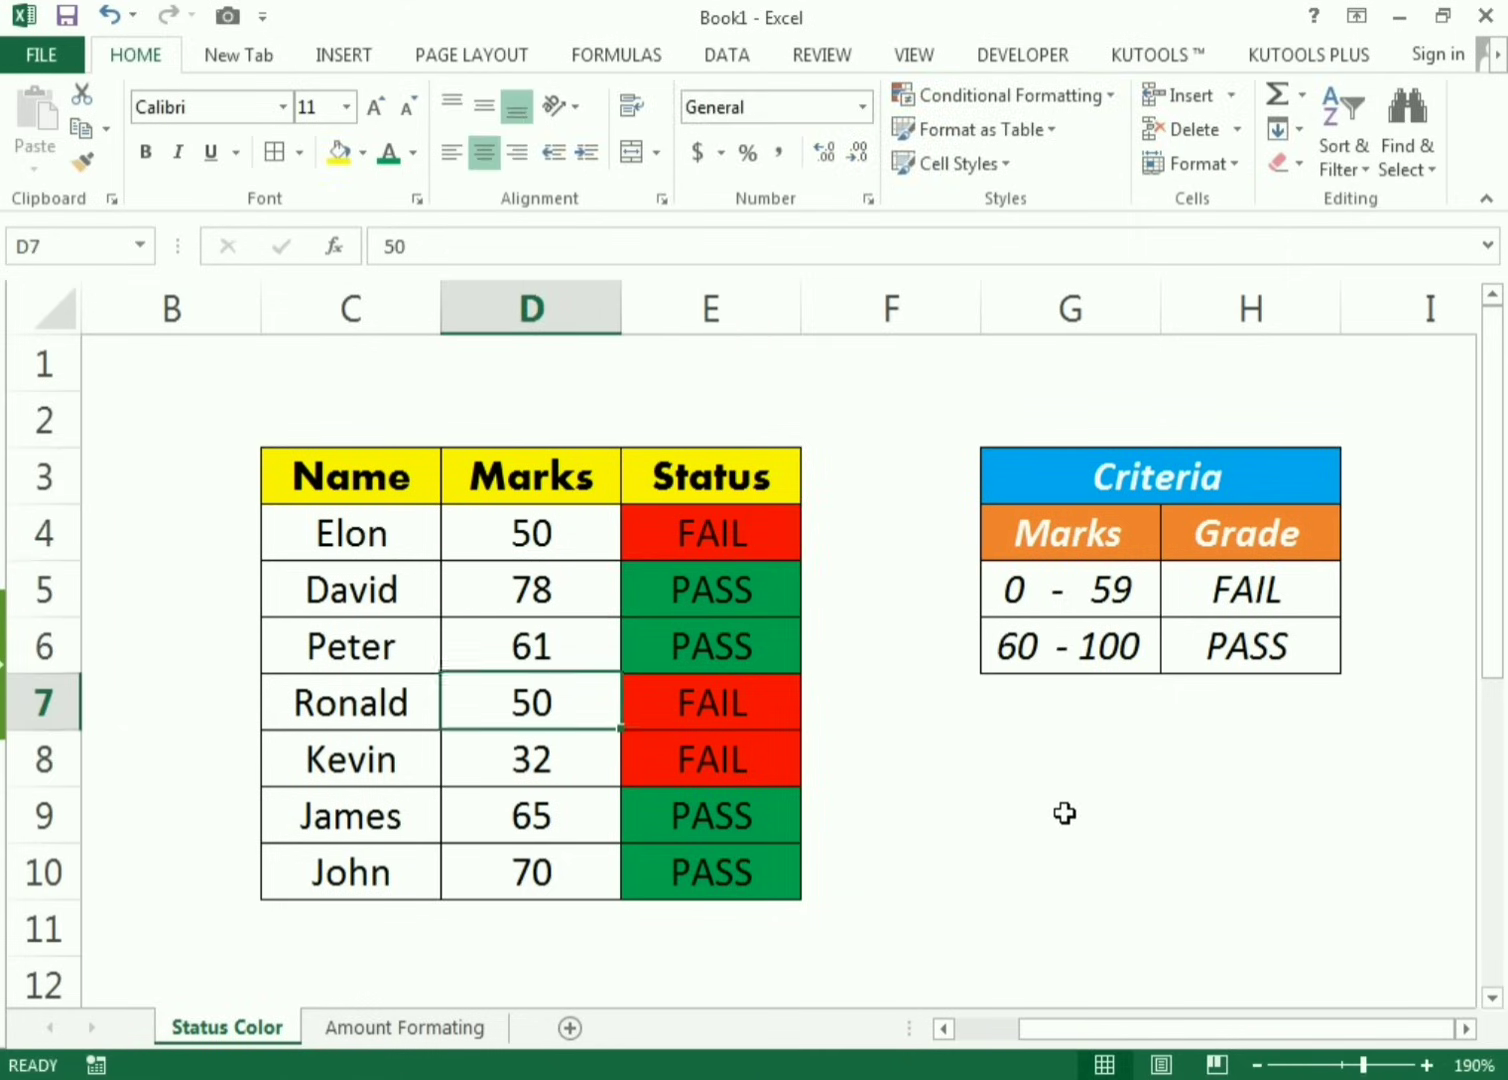
{"action": "left_click", "coordinate": [690, 660]}
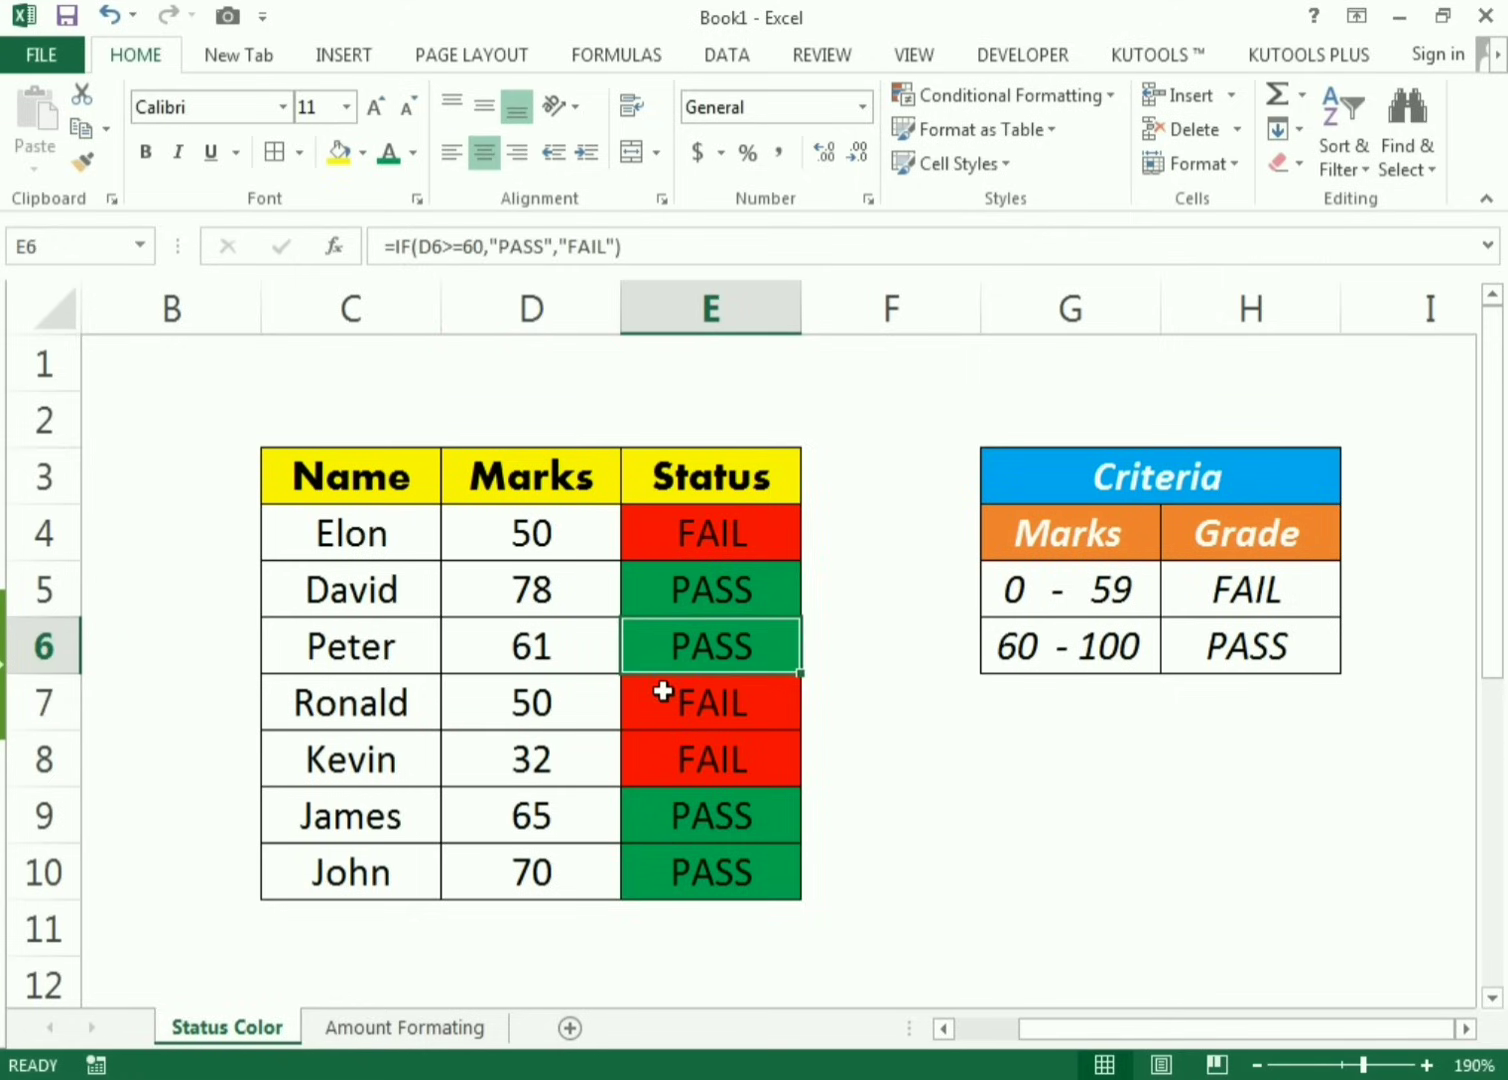
Step: On the Amount Formating sheet, set the sales amount in D3 to 1000000
{"action": "left_click", "coordinate": [448, 1027]}
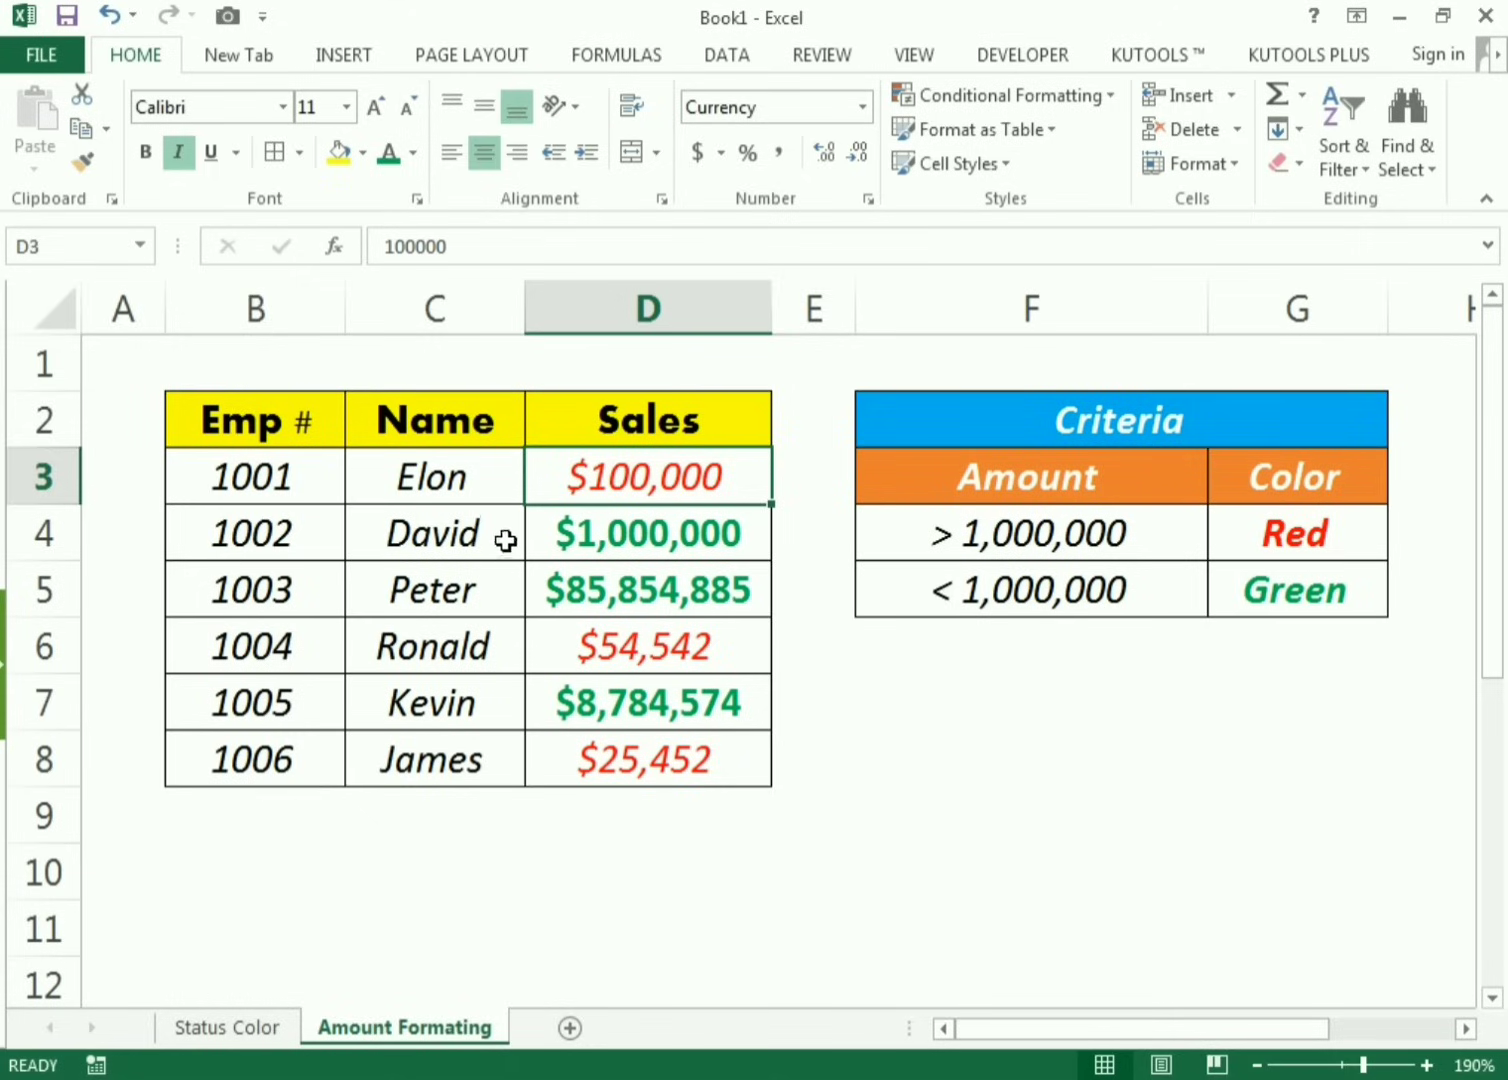
{"action": "left_click", "coordinate": [475, 491]}
{"action": "left_click", "coordinate": [652, 480]}
{"action": "type", "text": "1000000"}
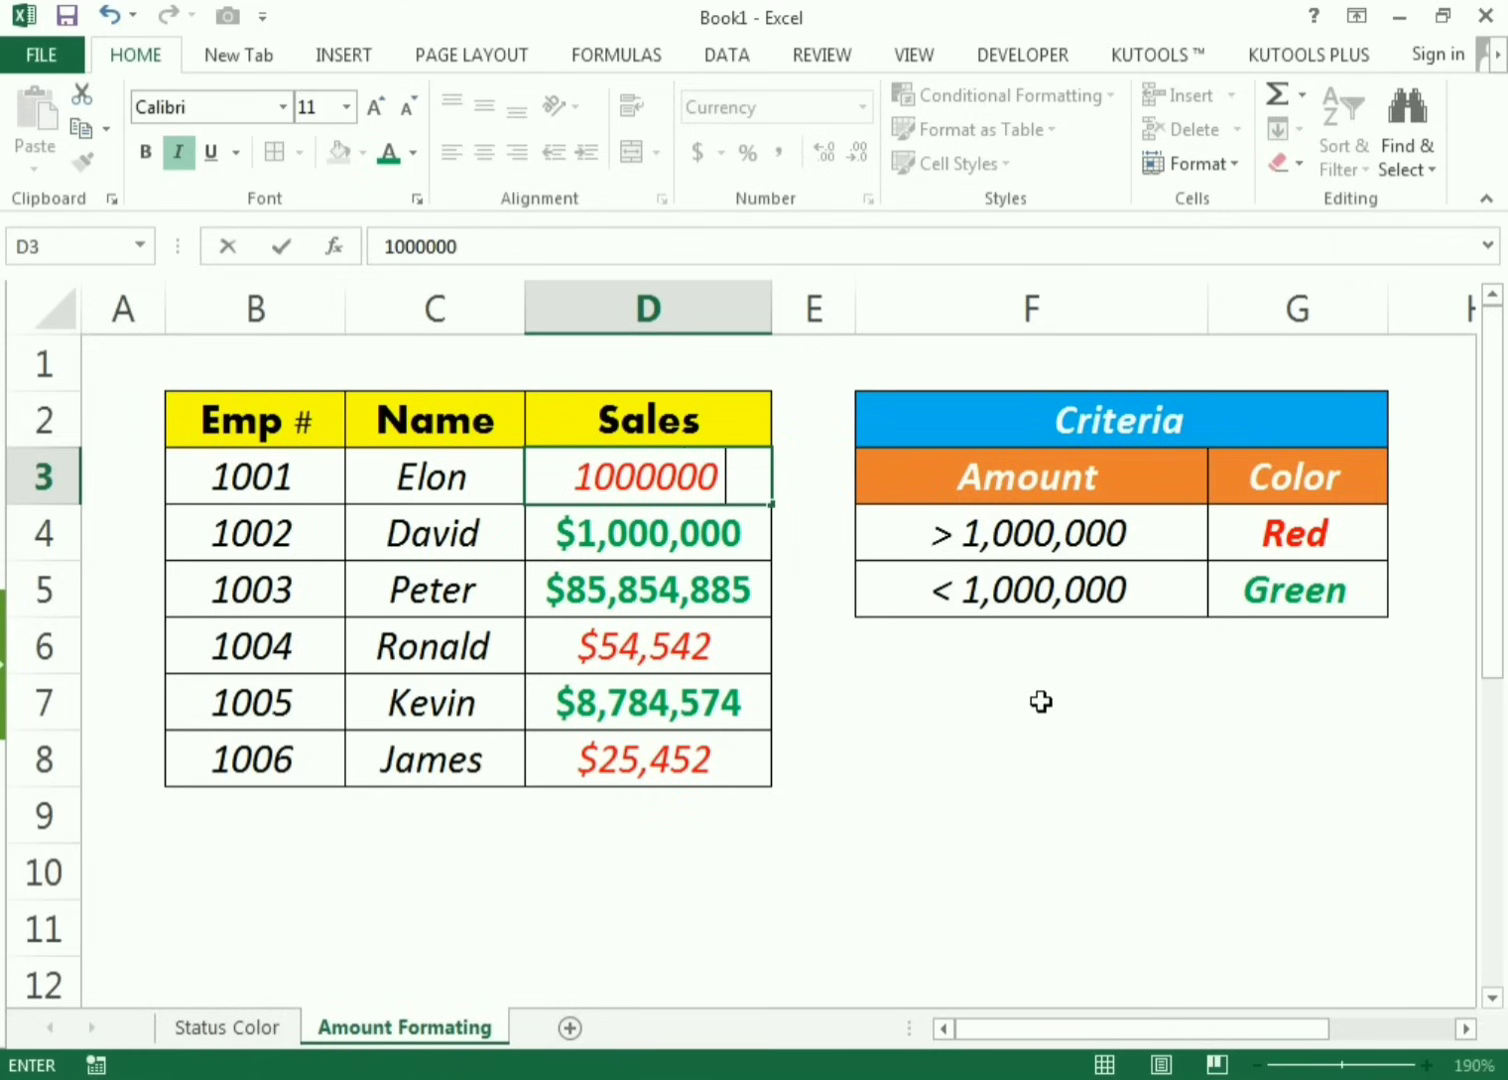
{"action": "key", "text": "Return"}
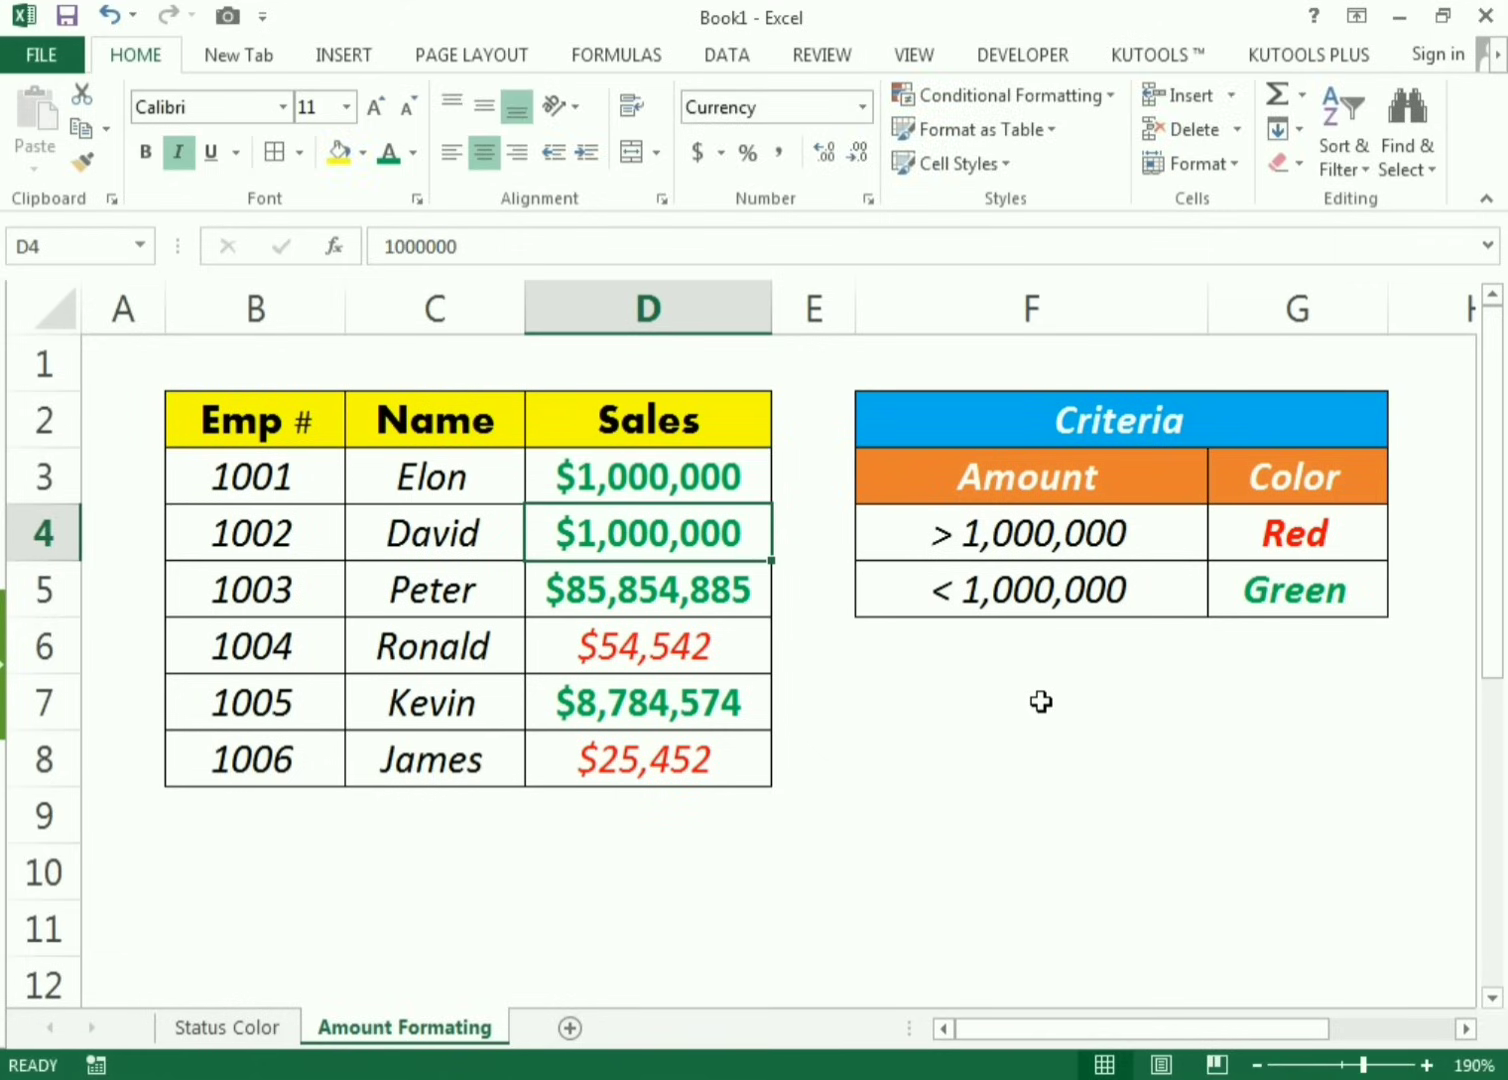
Step: Set the sales amount in D4 to 100000
{"action": "key", "text": "Left"}
{"action": "key", "text": "Right"}
{"action": "type", "text": "100000"}
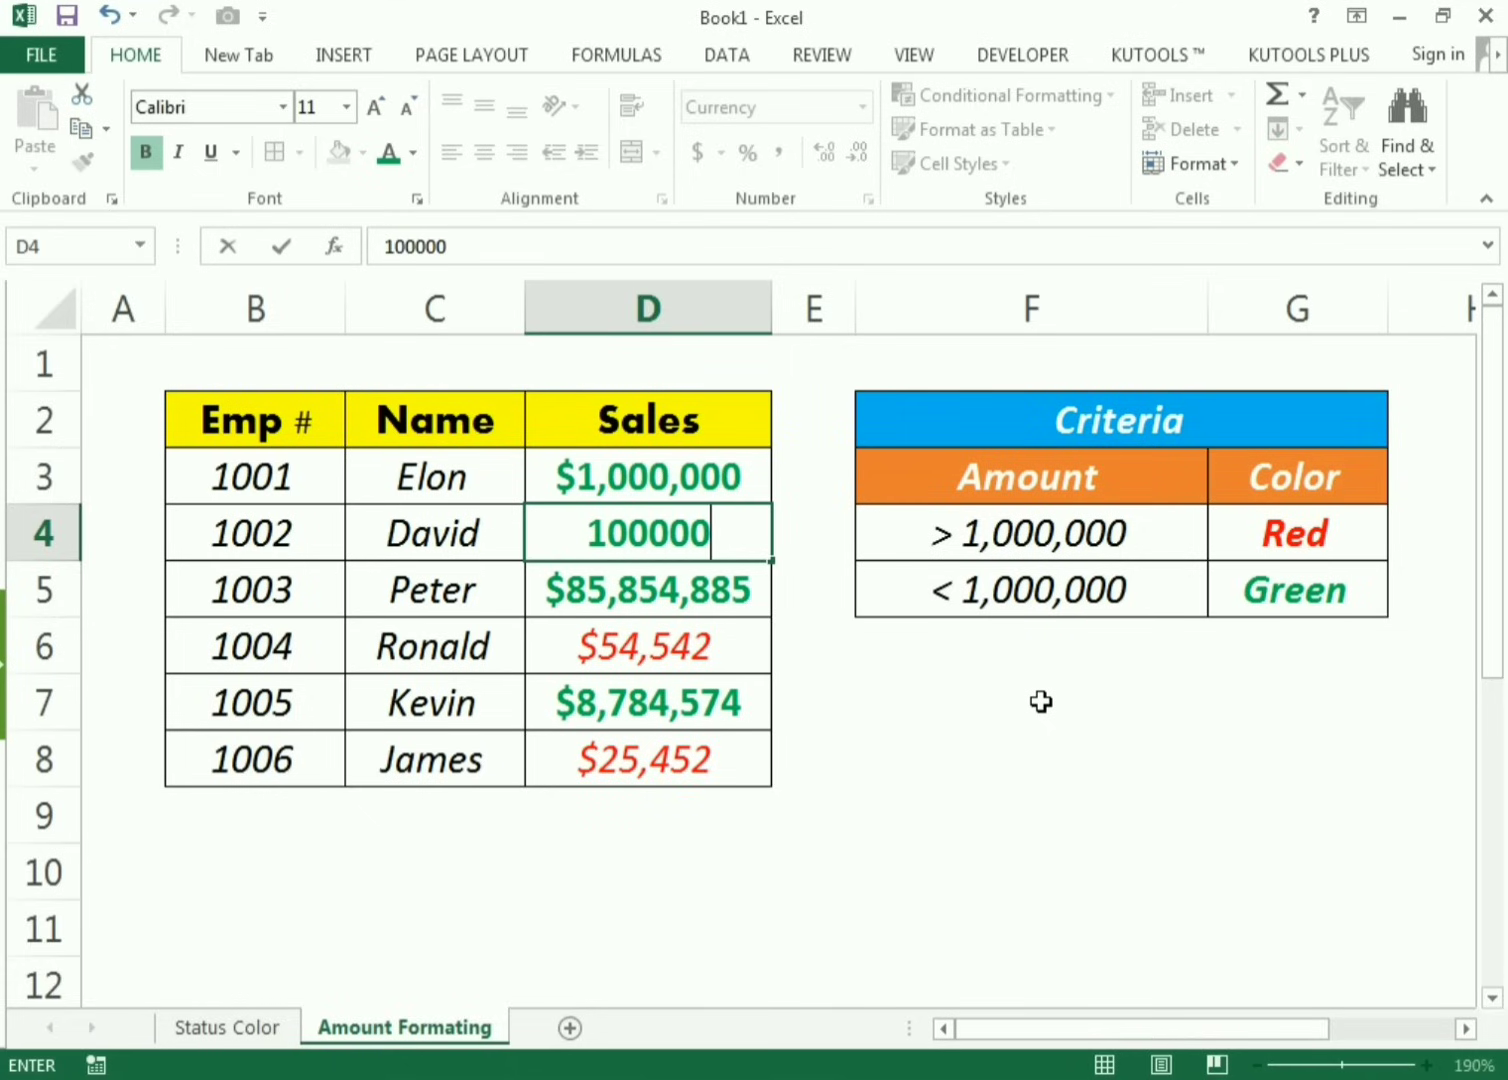
{"action": "key", "text": "Return"}
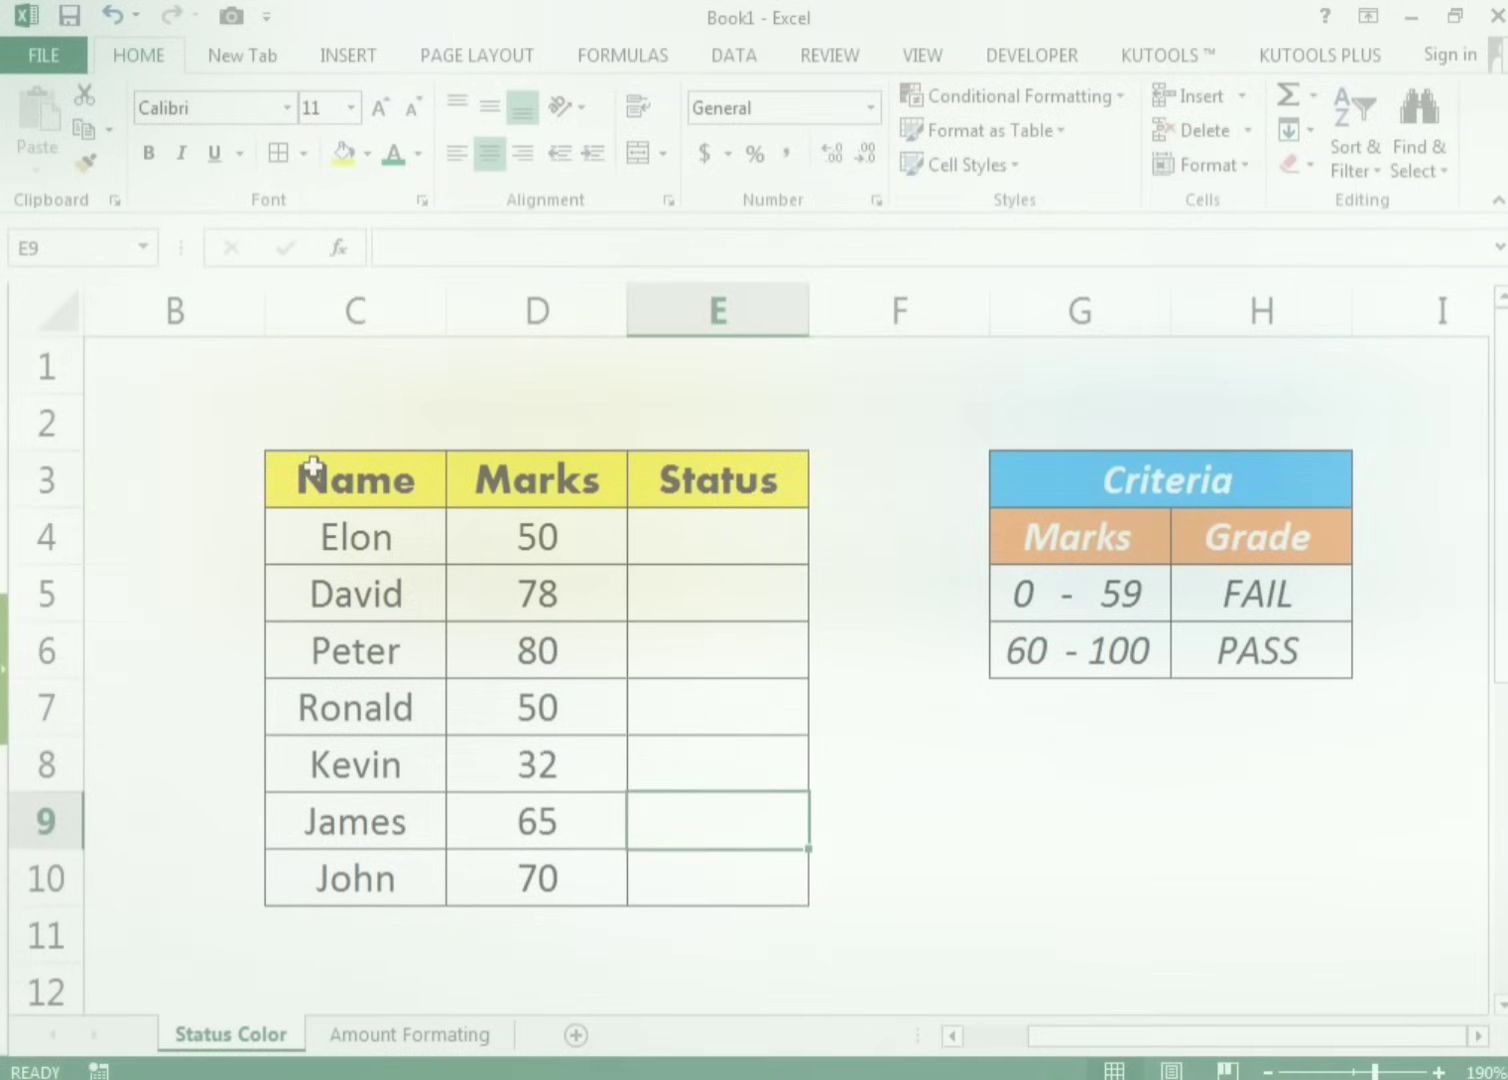
{"action": "left_click_drag", "start_coordinate": [305, 480], "coordinate": [310, 856]}
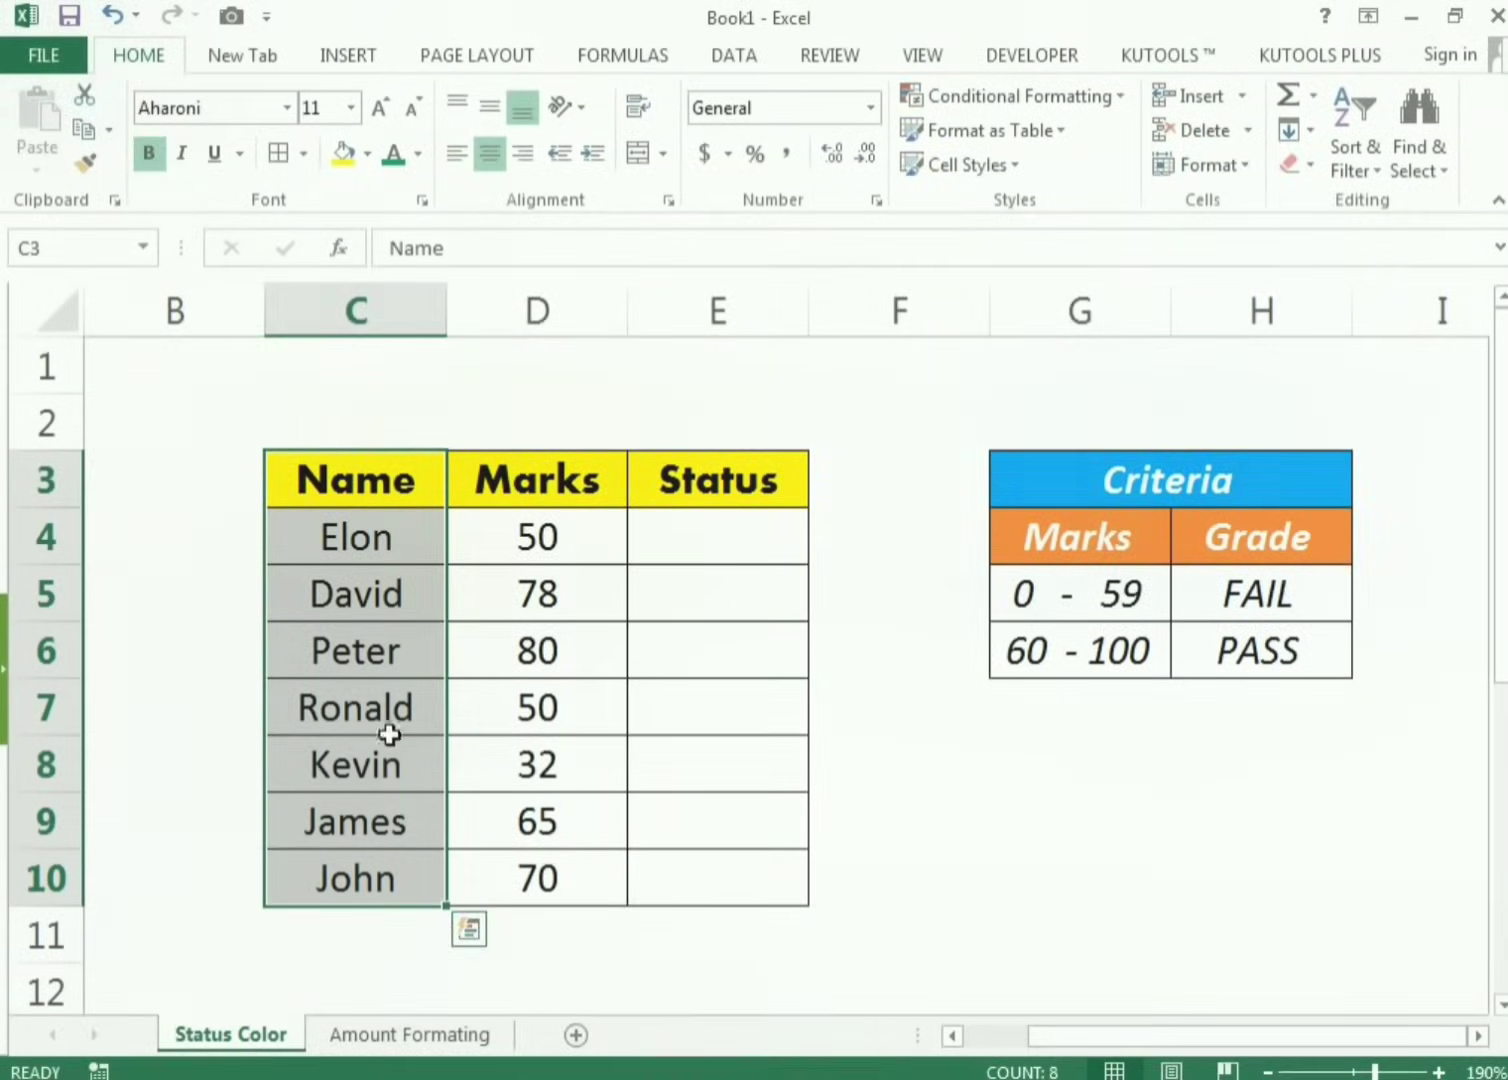
{"action": "left_click_drag", "start_coordinate": [497, 490], "coordinate": [475, 871]}
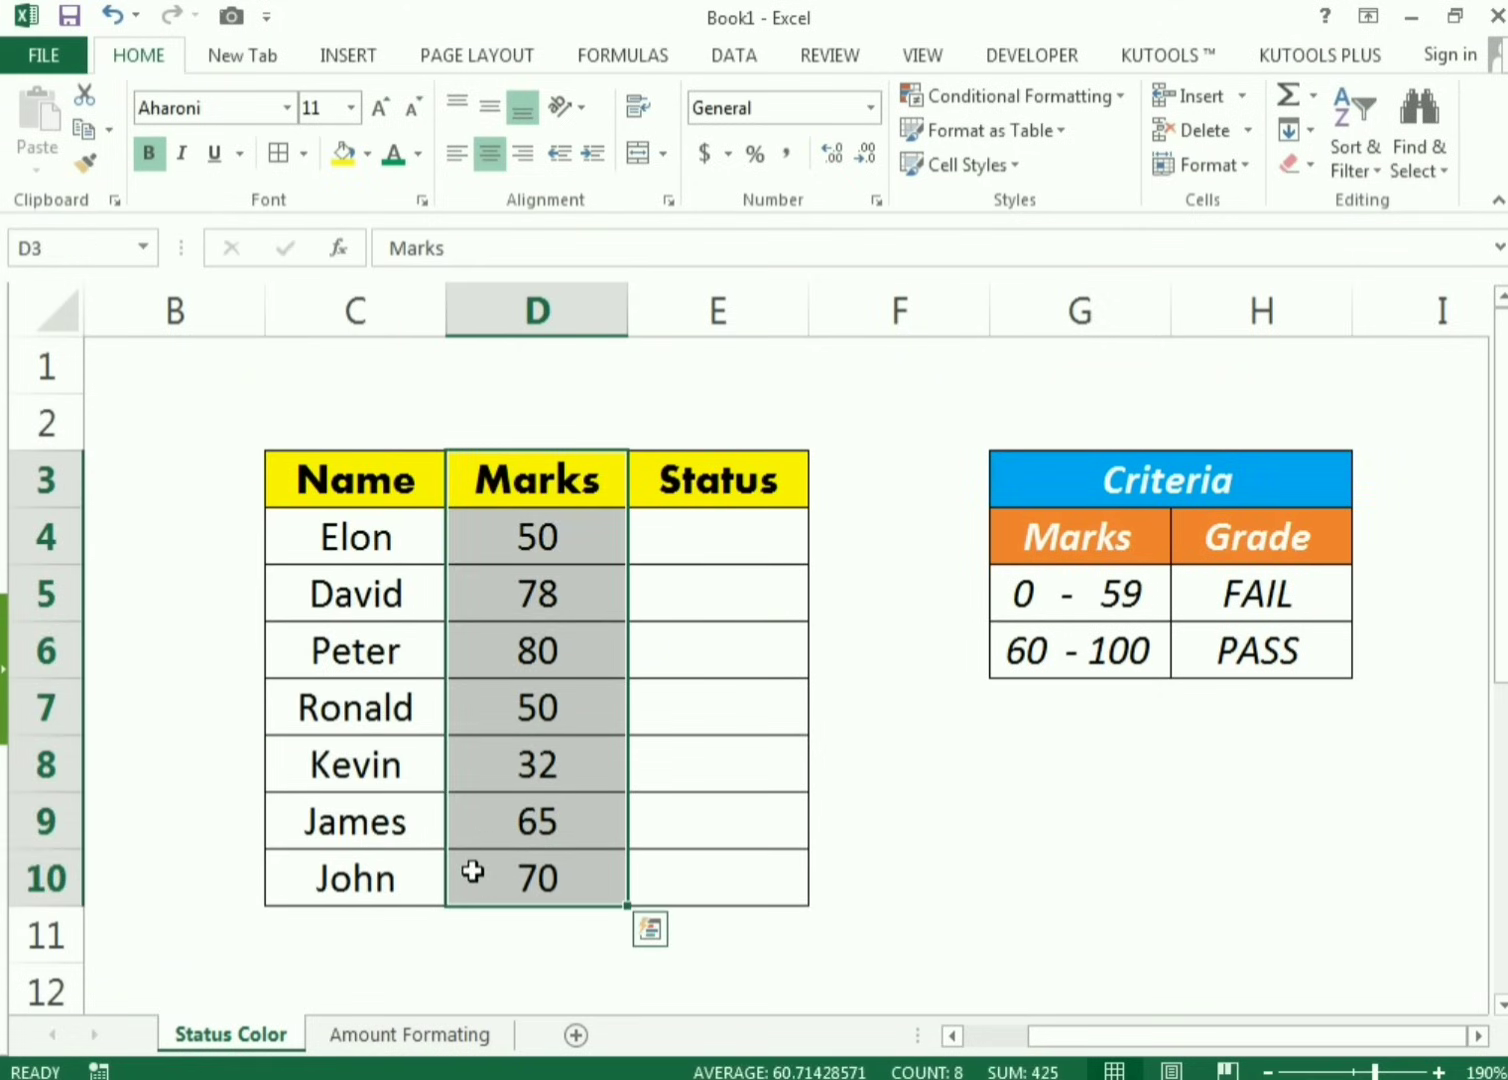
Step: Enter the formula =IF(D4>=60,"PASS","FAIL") in E4, the first cell under Status
{"action": "left_click", "coordinate": [652, 544]}
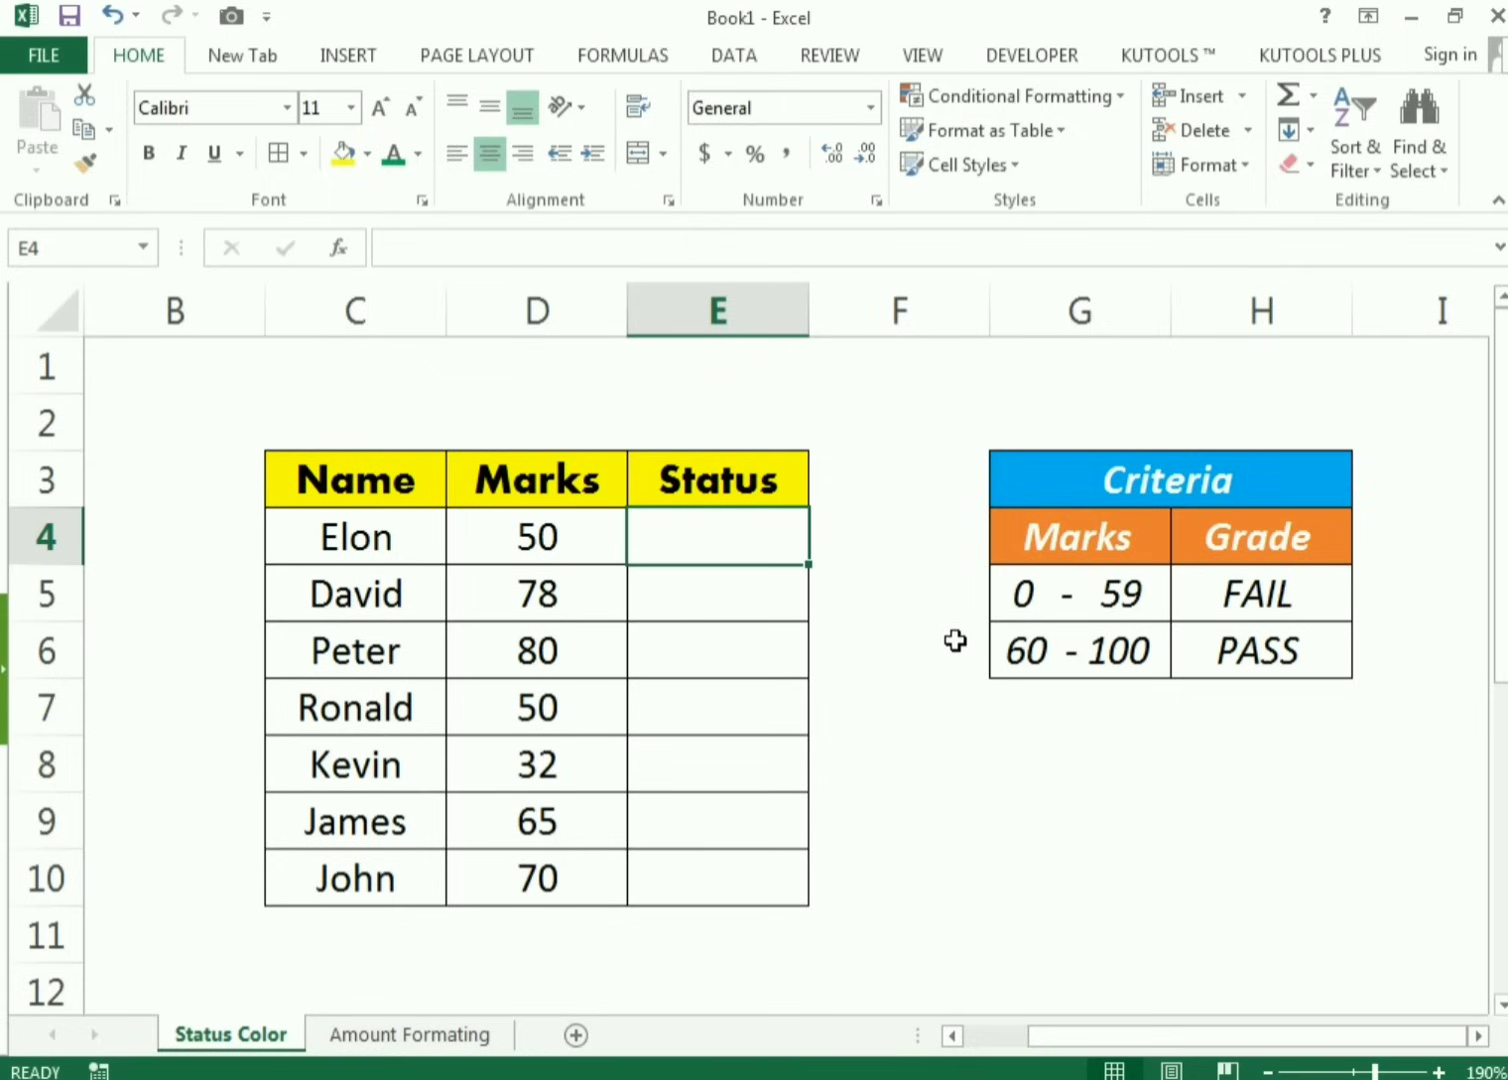
{"action": "type", "text": "="}
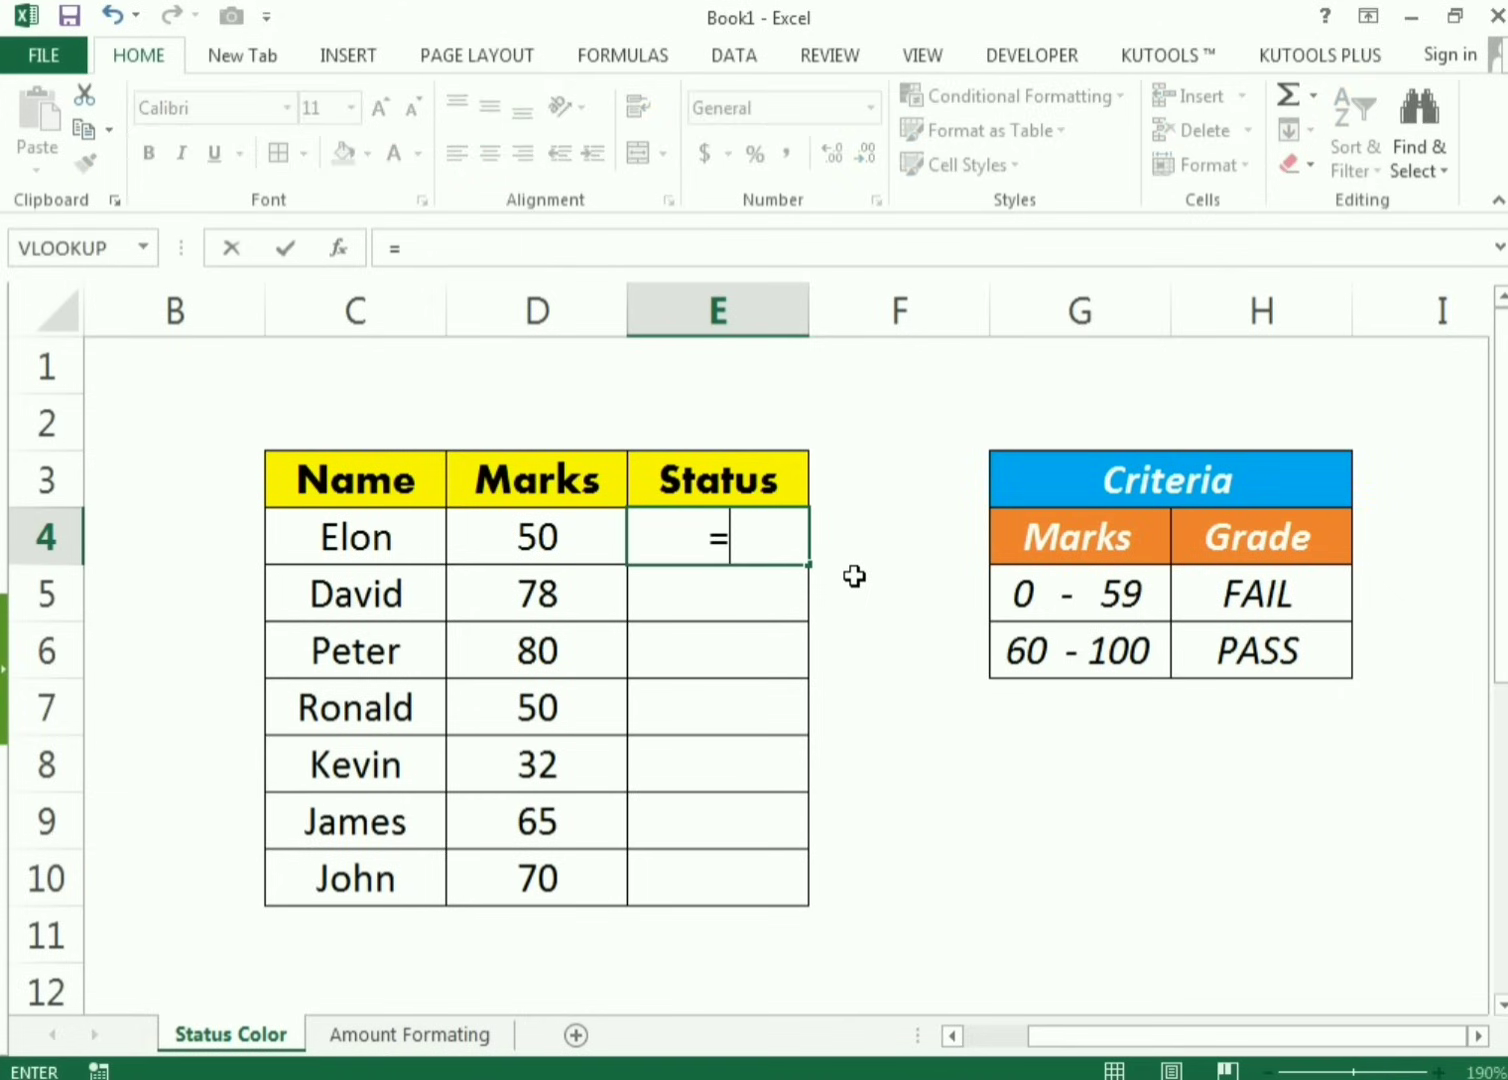
{"action": "type", "text": "IF("}
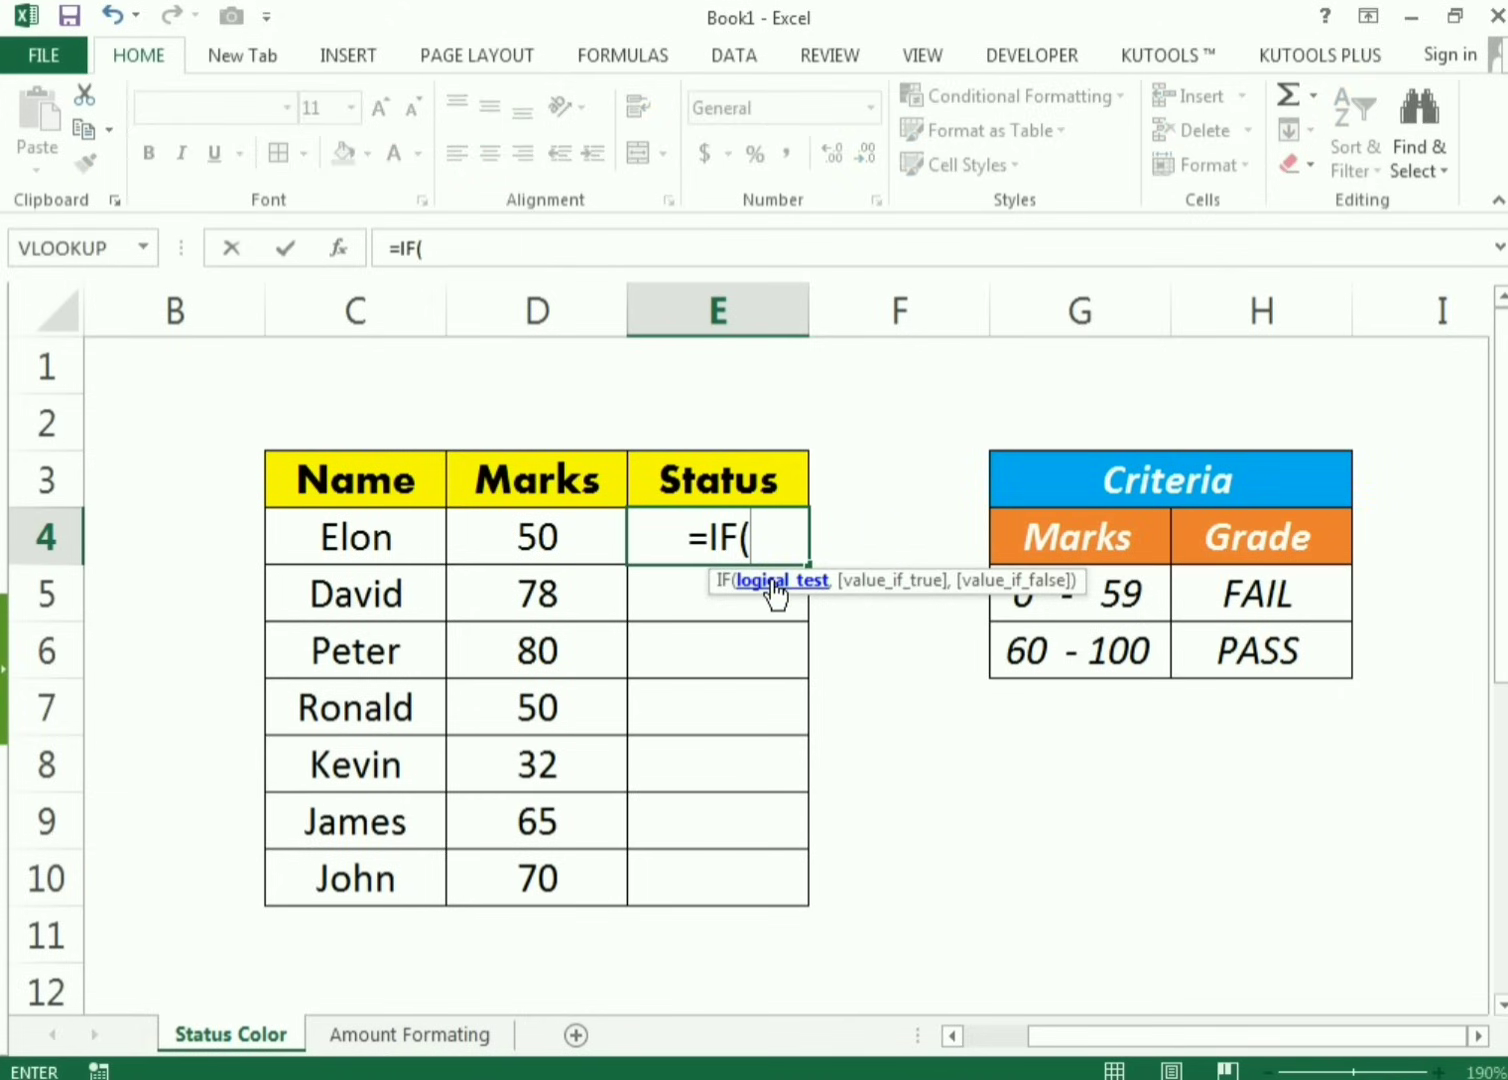
{"action": "left_click", "coordinate": [571, 536]}
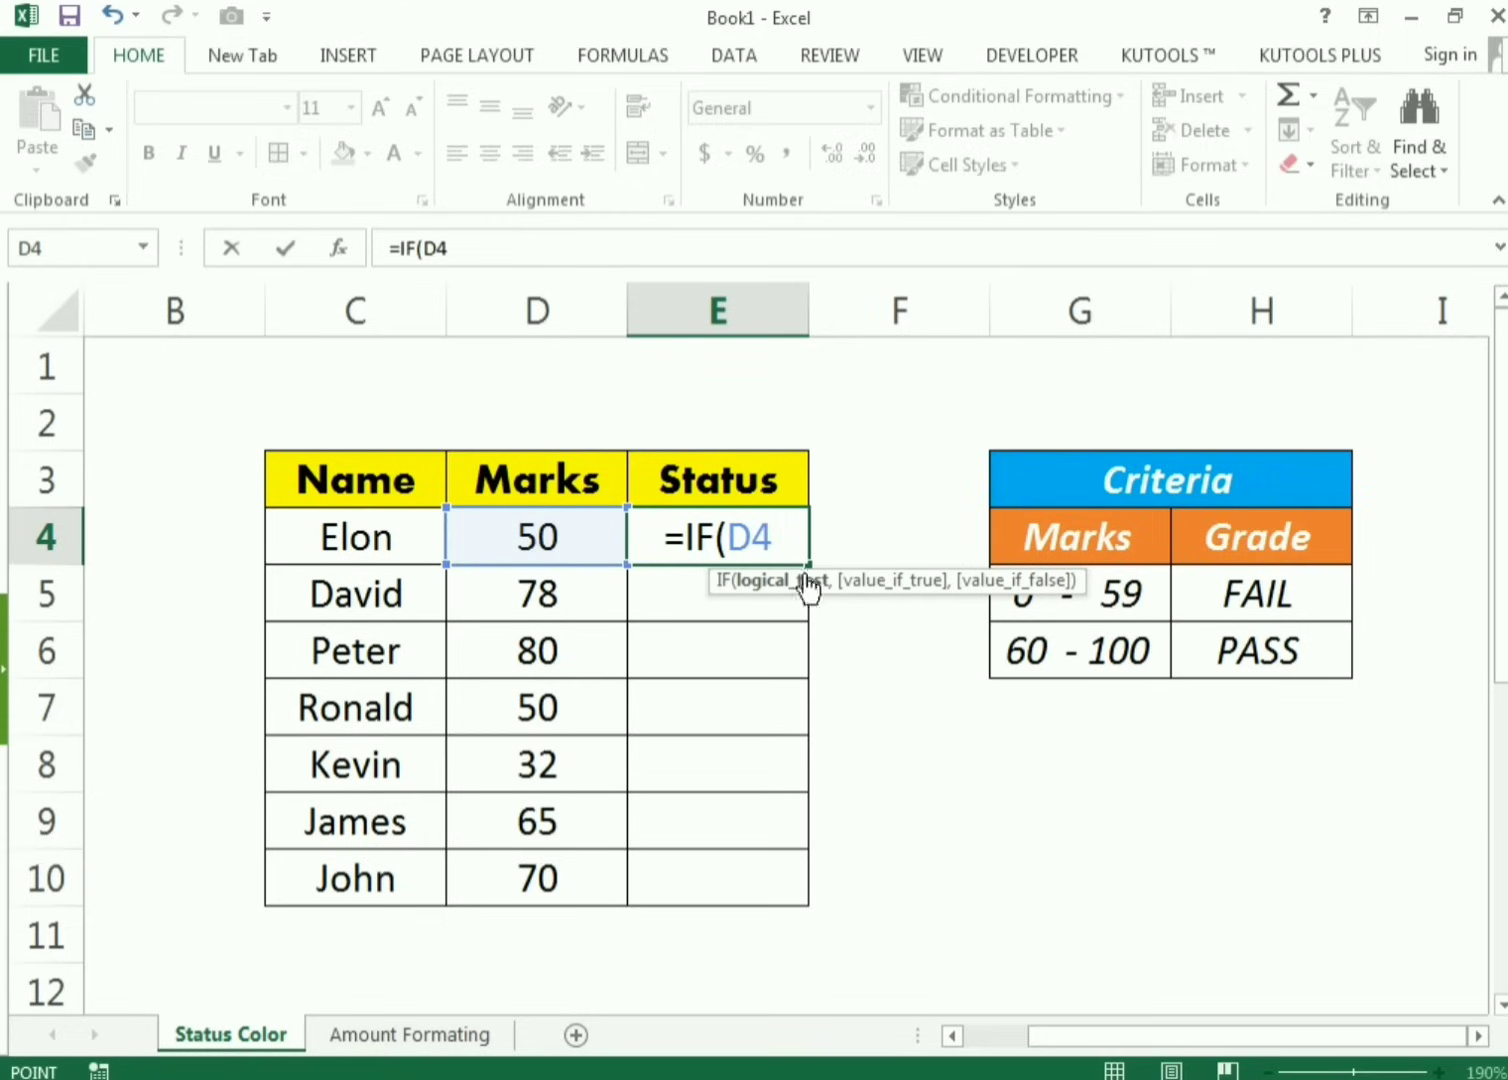
{"action": "type", "text": ">"}
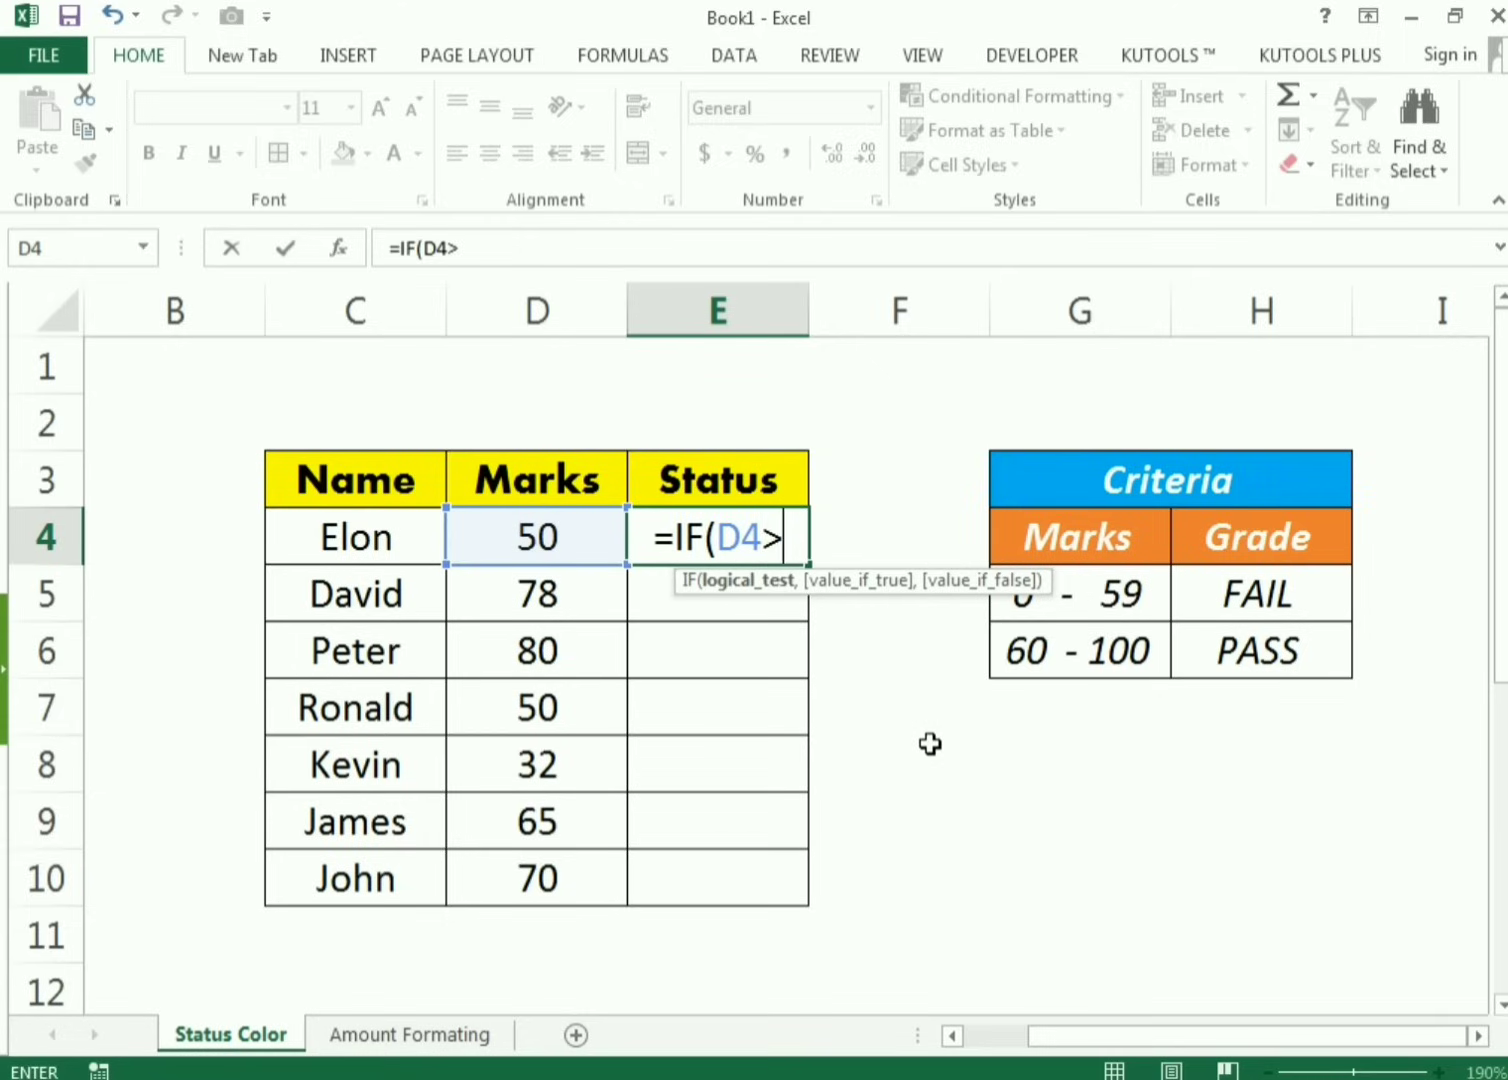
{"action": "type", "text": "="}
{"action": "type", "text": "6"}
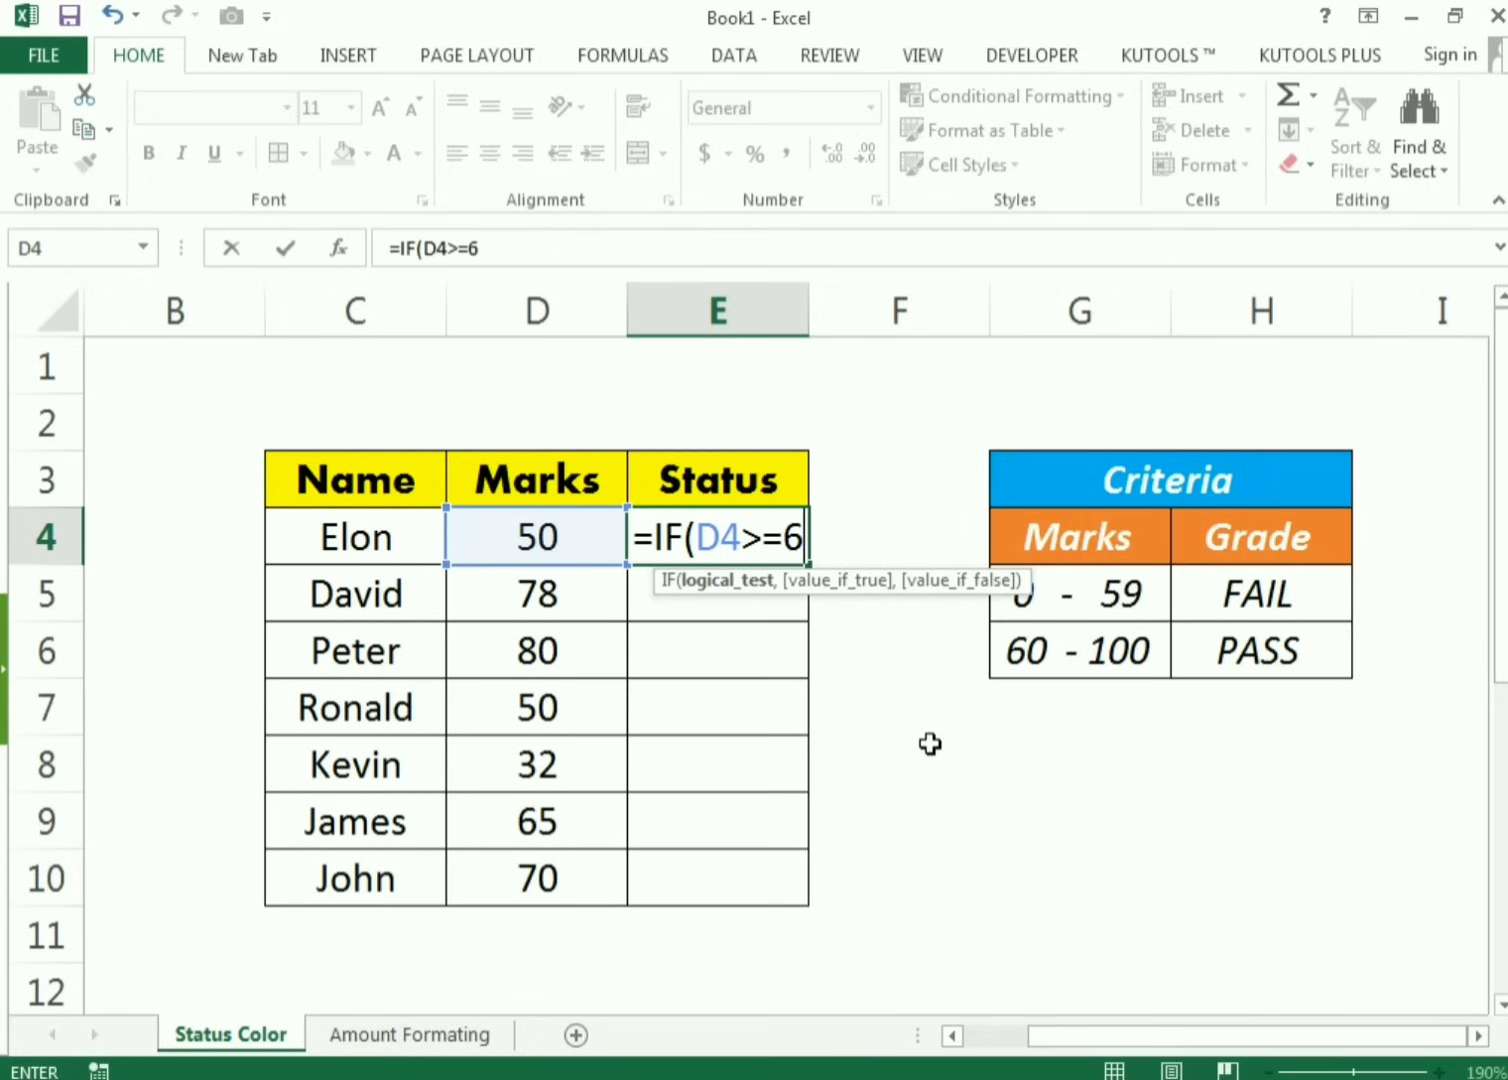
{"action": "type", "text": "0,"}
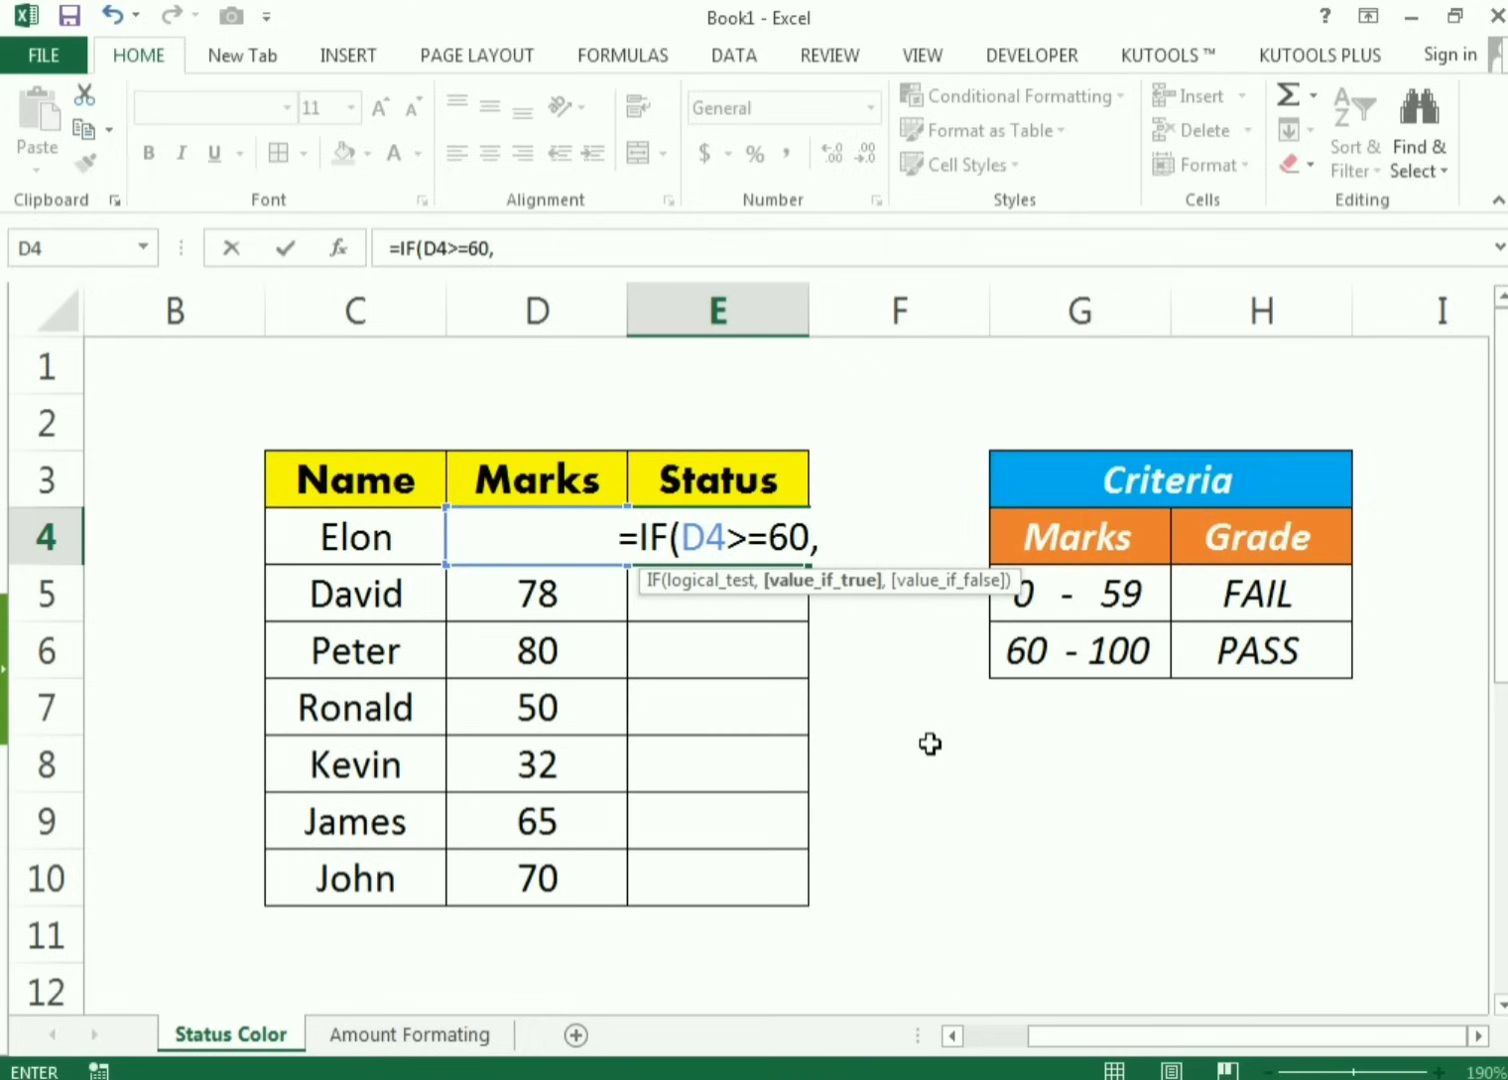
{"action": "type", "text": "\"PA"}
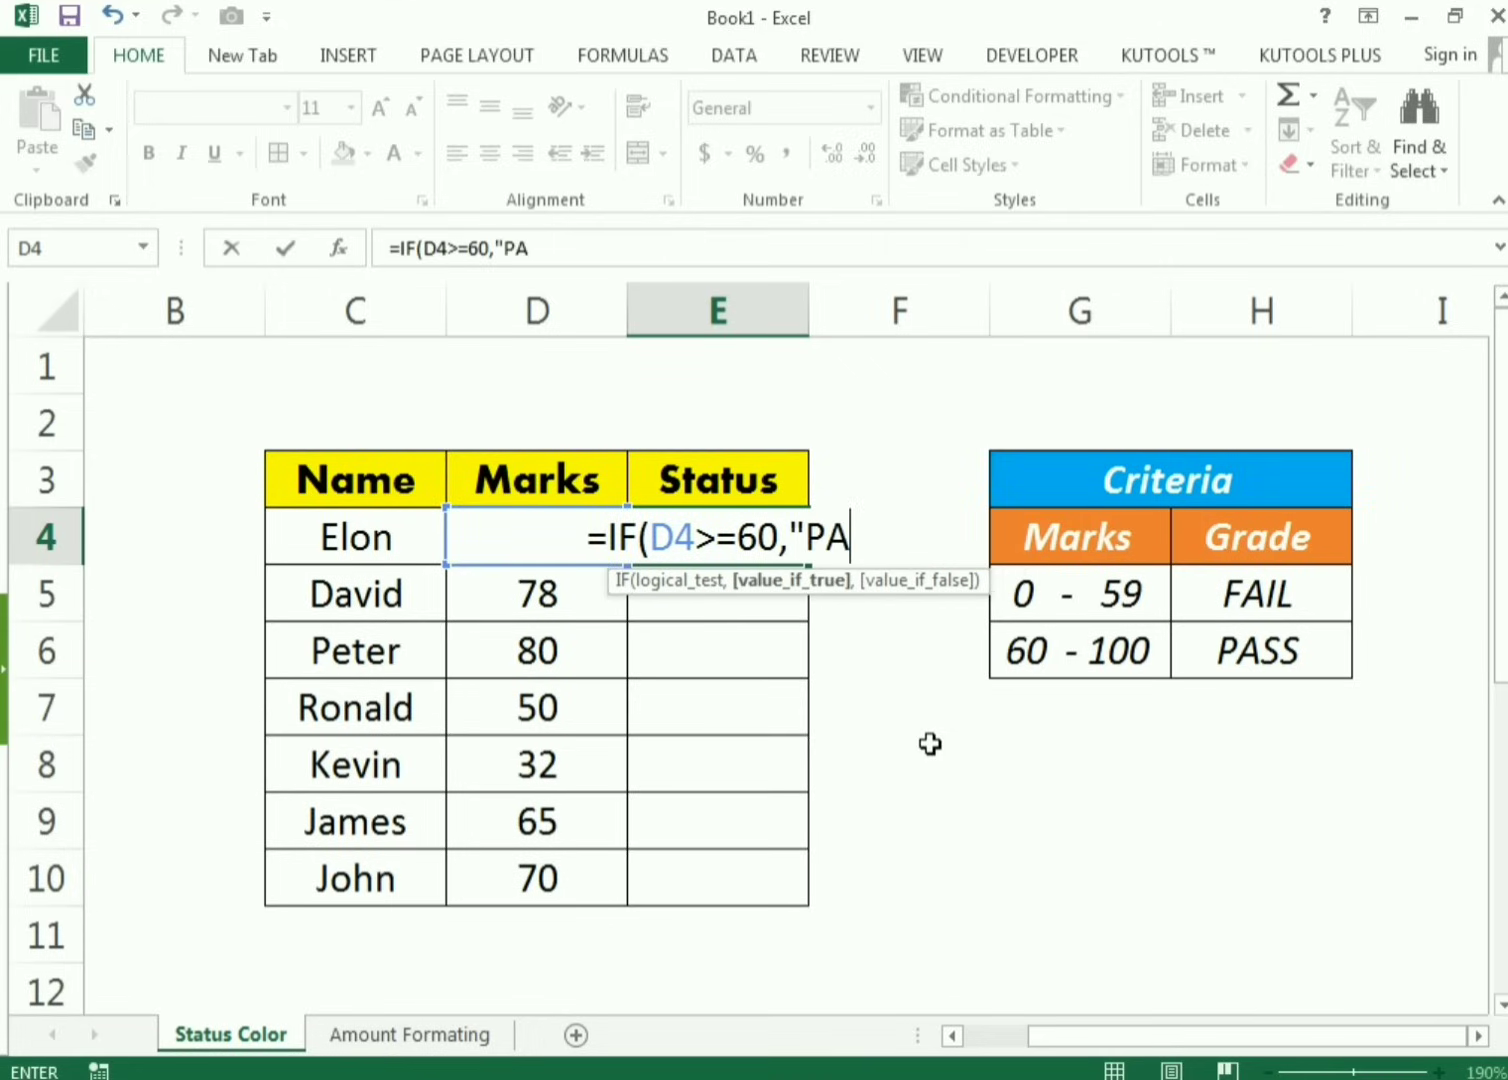
{"action": "type", "text": "SS\""}
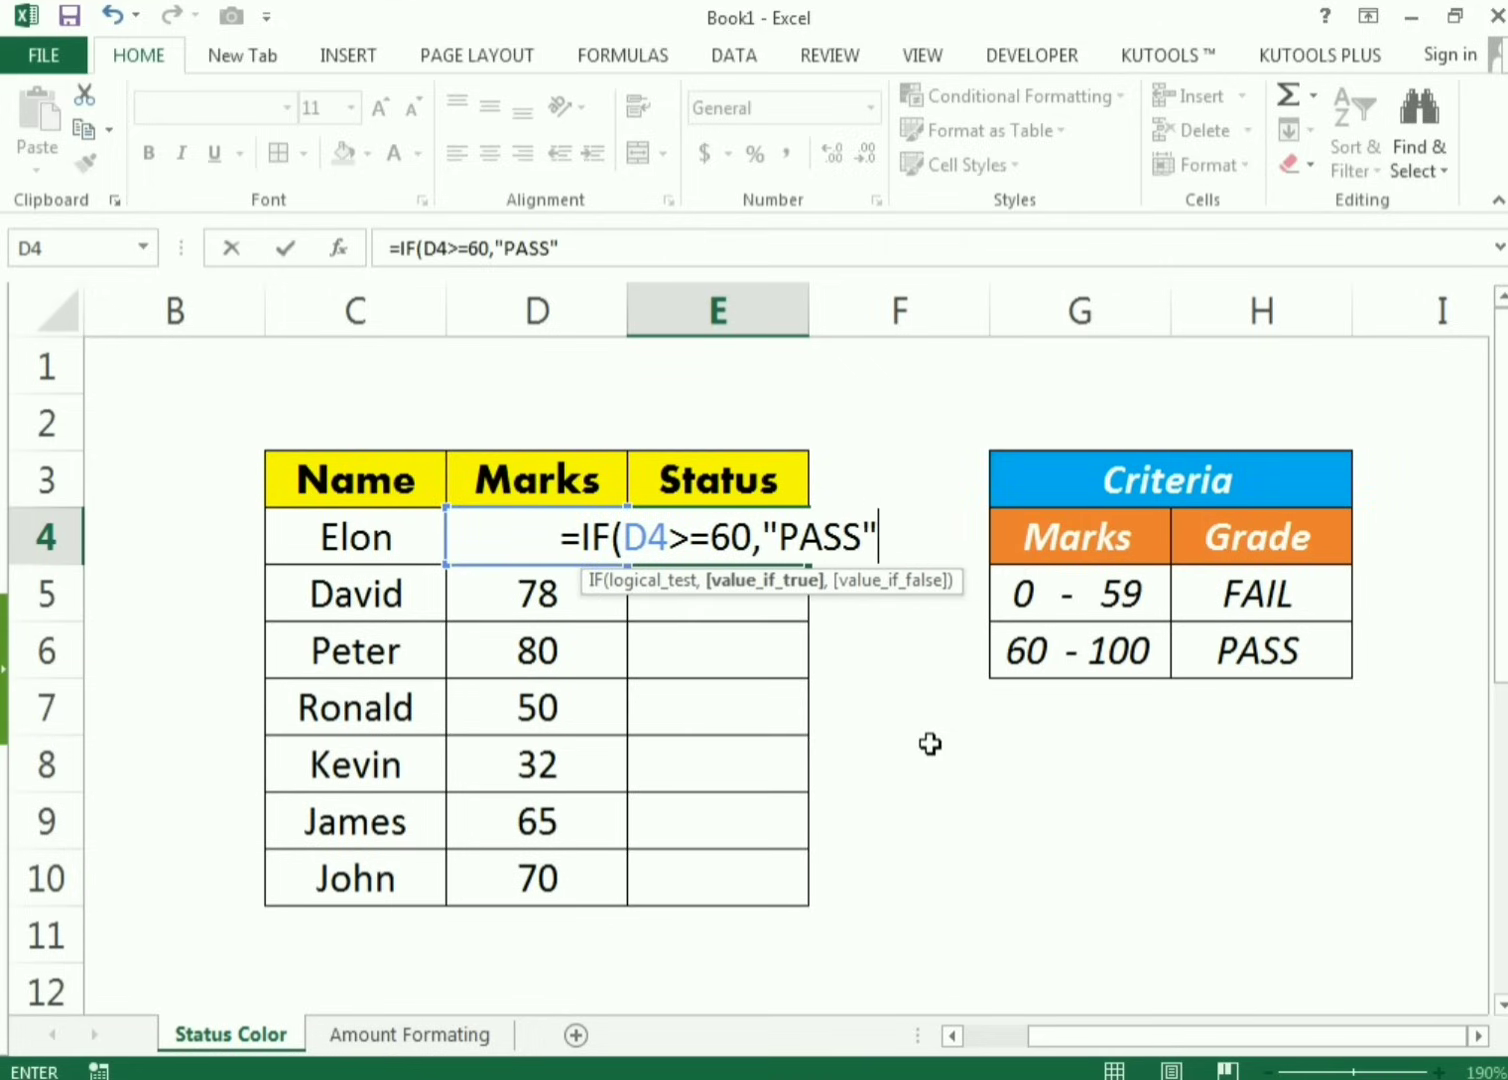
{"action": "type", "text": ","}
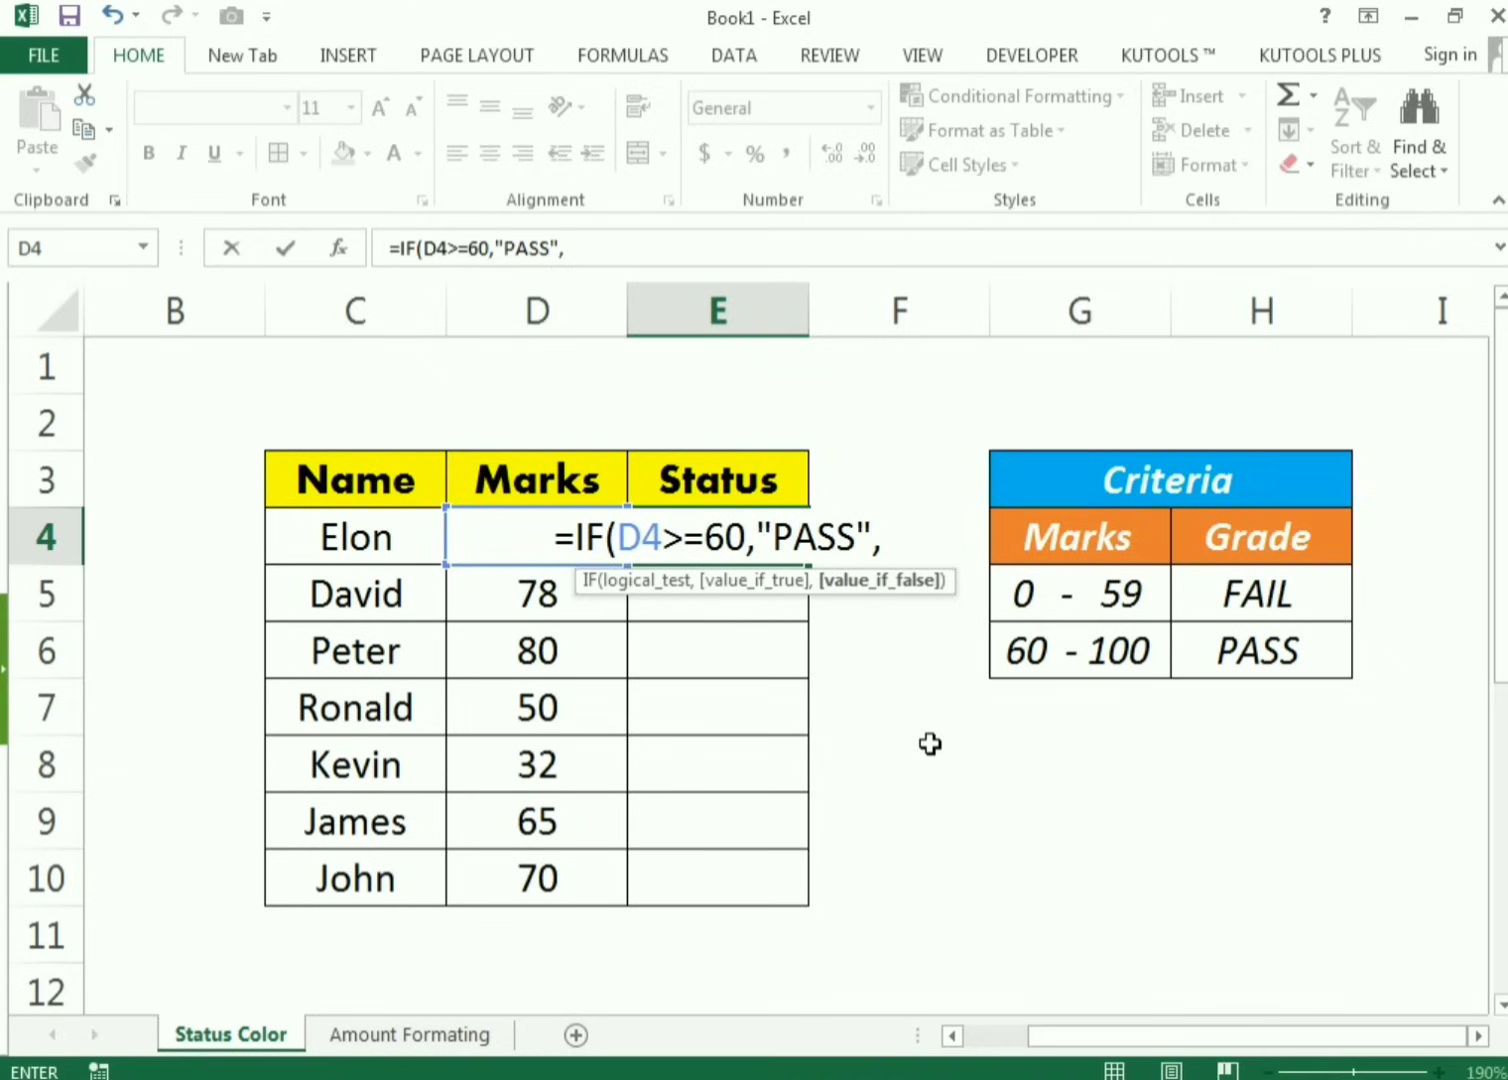
{"action": "type", "text": "\"FAIL"}
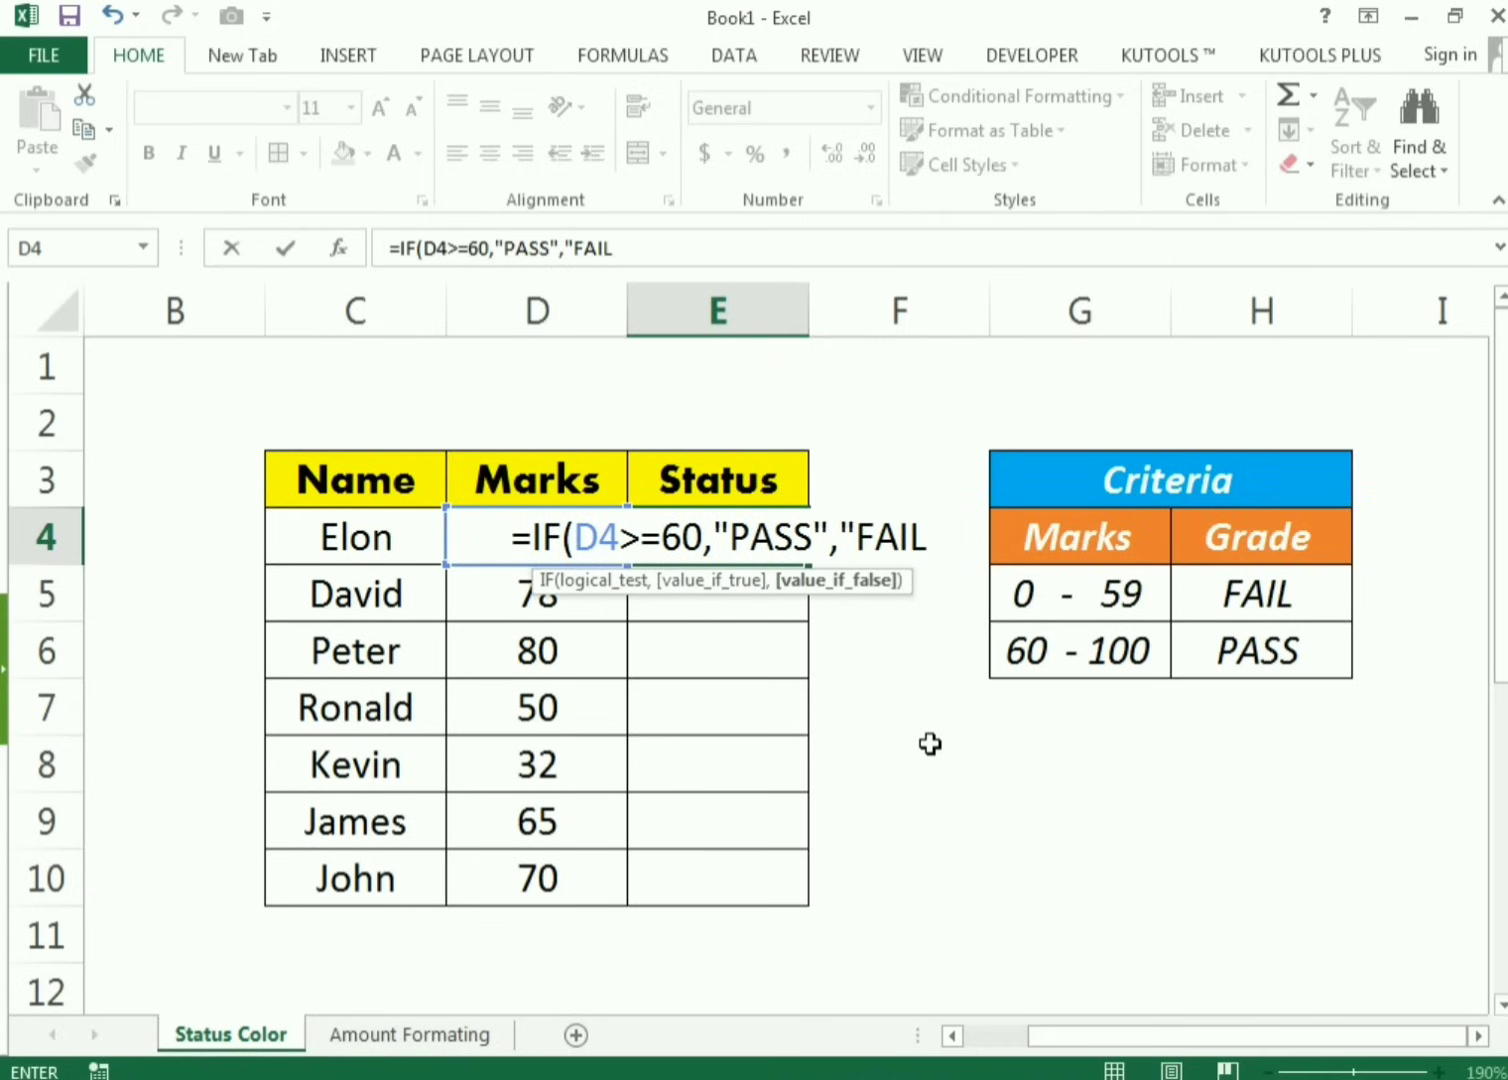
{"action": "type", "text": "\")"}
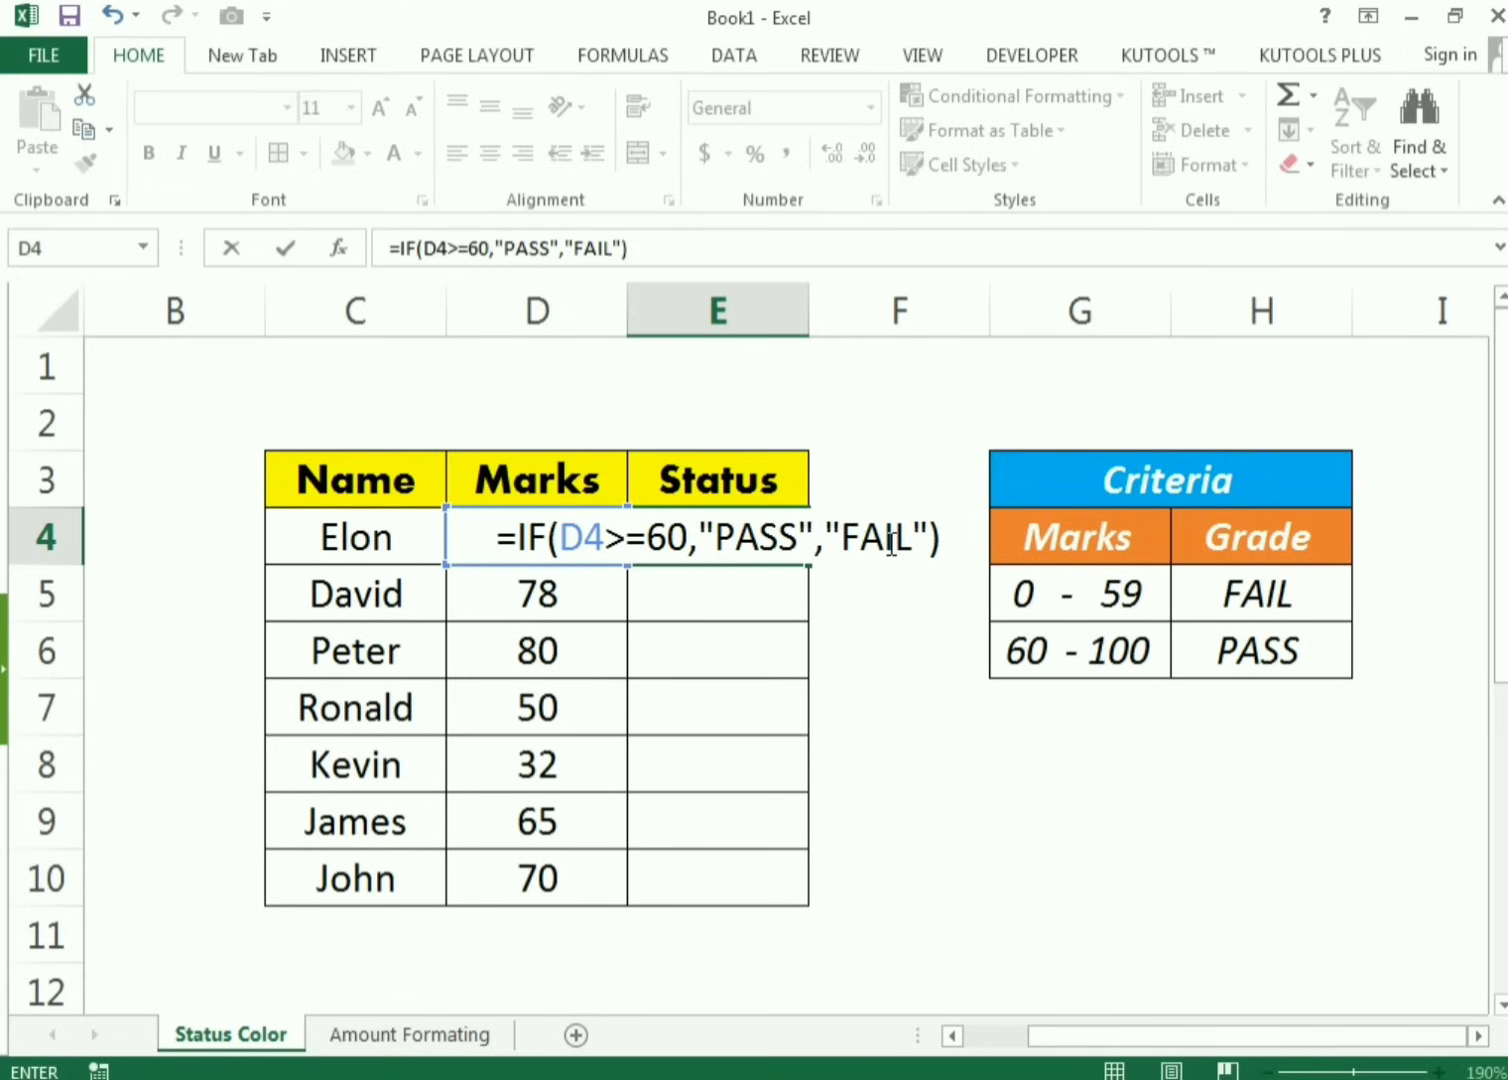
{"action": "key", "text": "Return"}
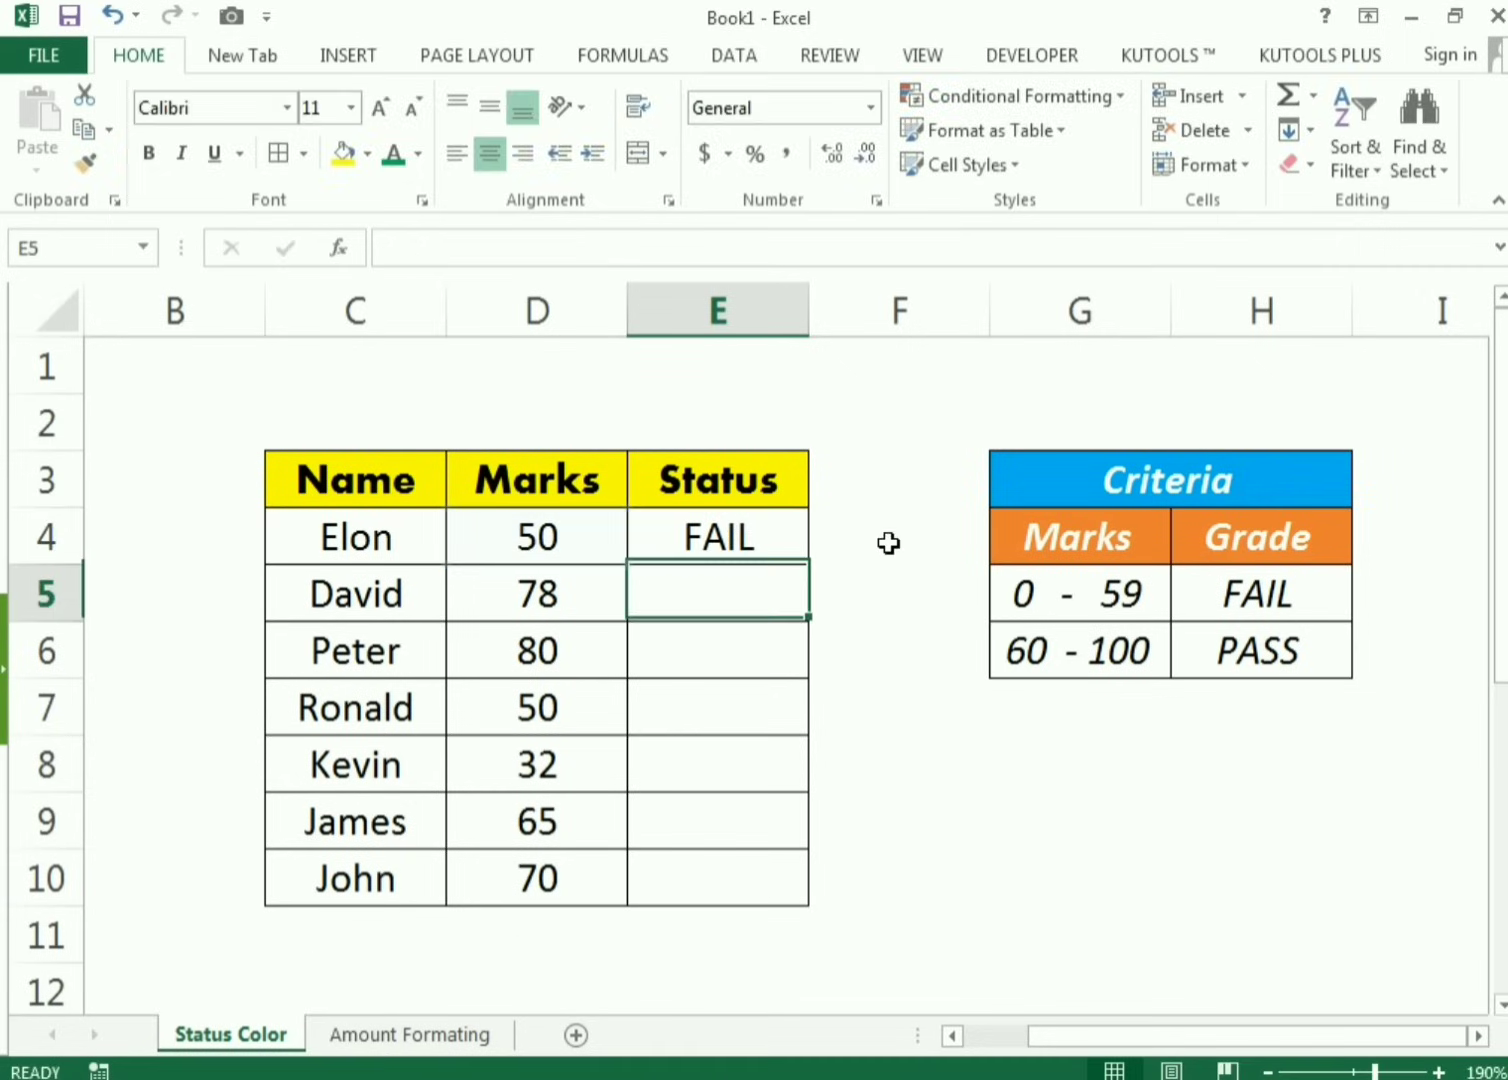
Step: Set the marks in D4 to 60 to test the status formula in E4
{"action": "left_click", "coordinate": [727, 545]}
{"action": "left_click", "coordinate": [587, 544]}
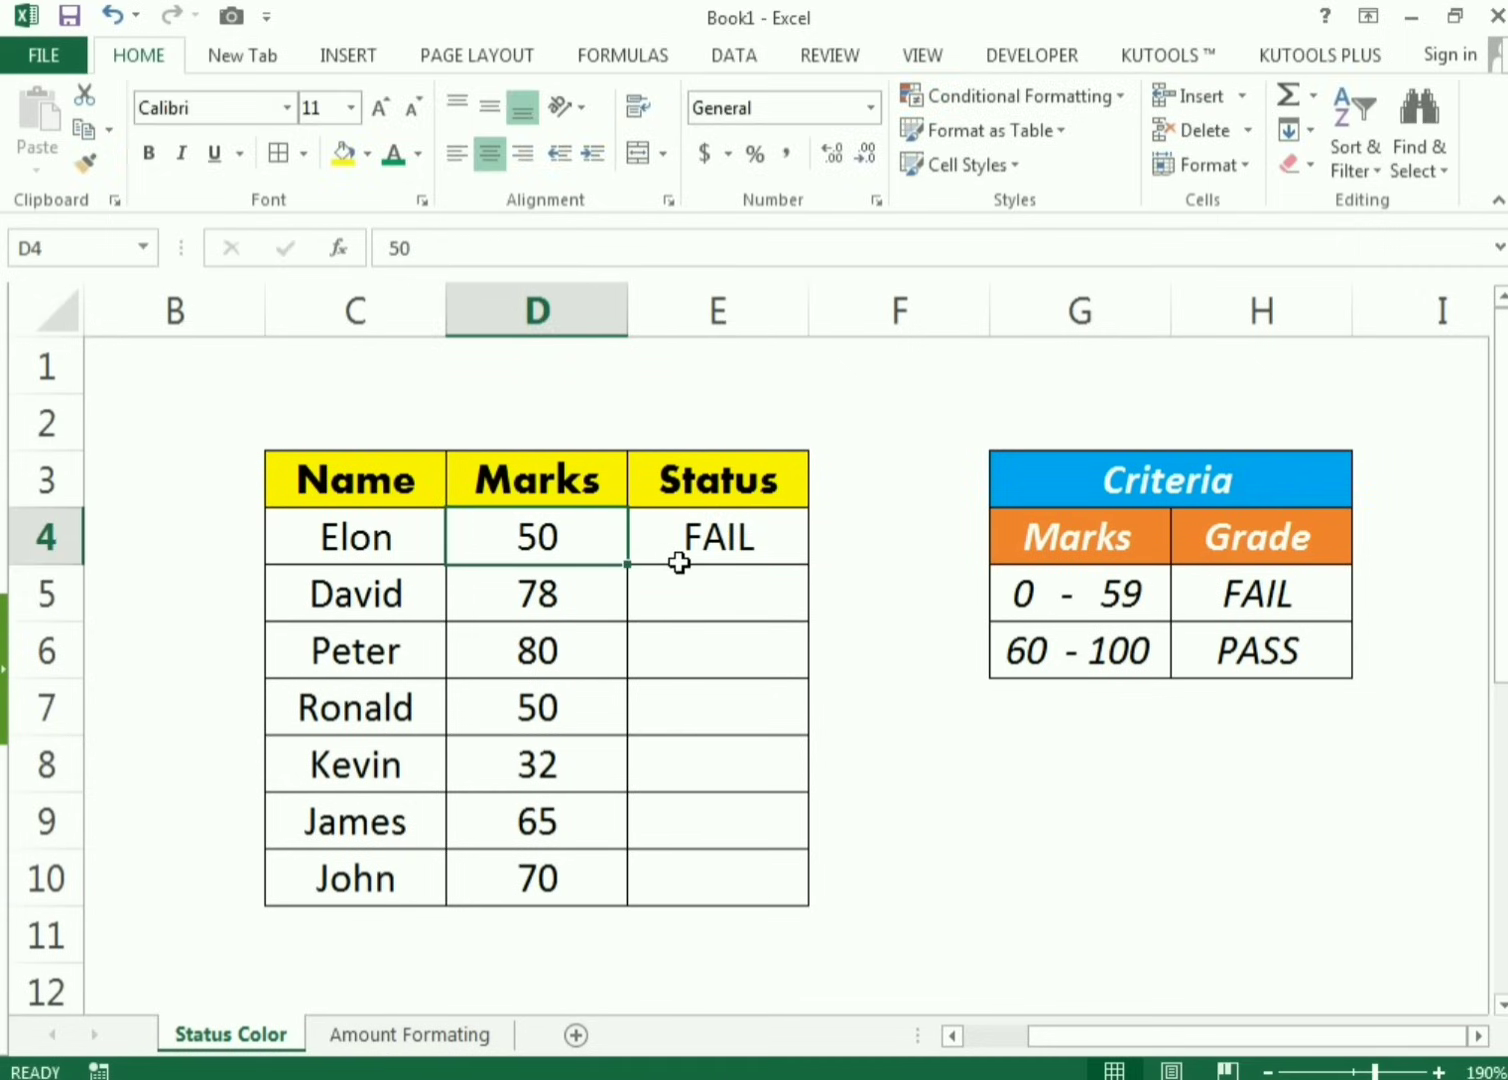
{"action": "type", "text": "60"}
{"action": "key", "text": "Return"}
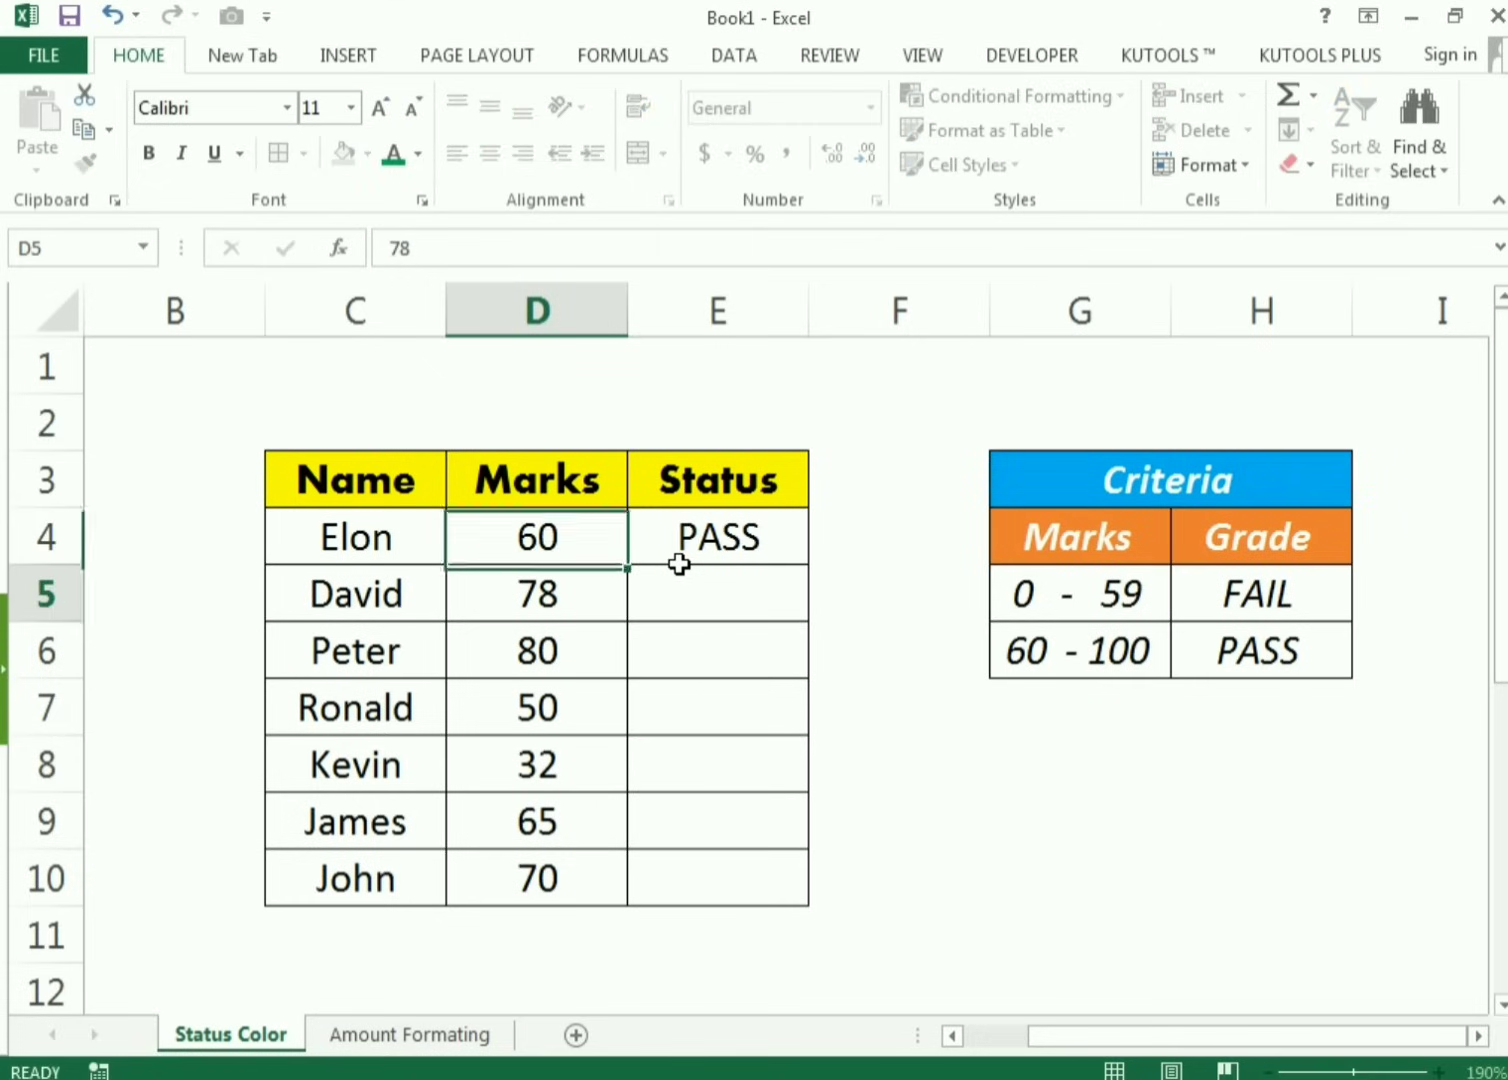
Step: Set the marks in D4 to 59 to test the status formula in E4
{"action": "left_click", "coordinate": [574, 548]}
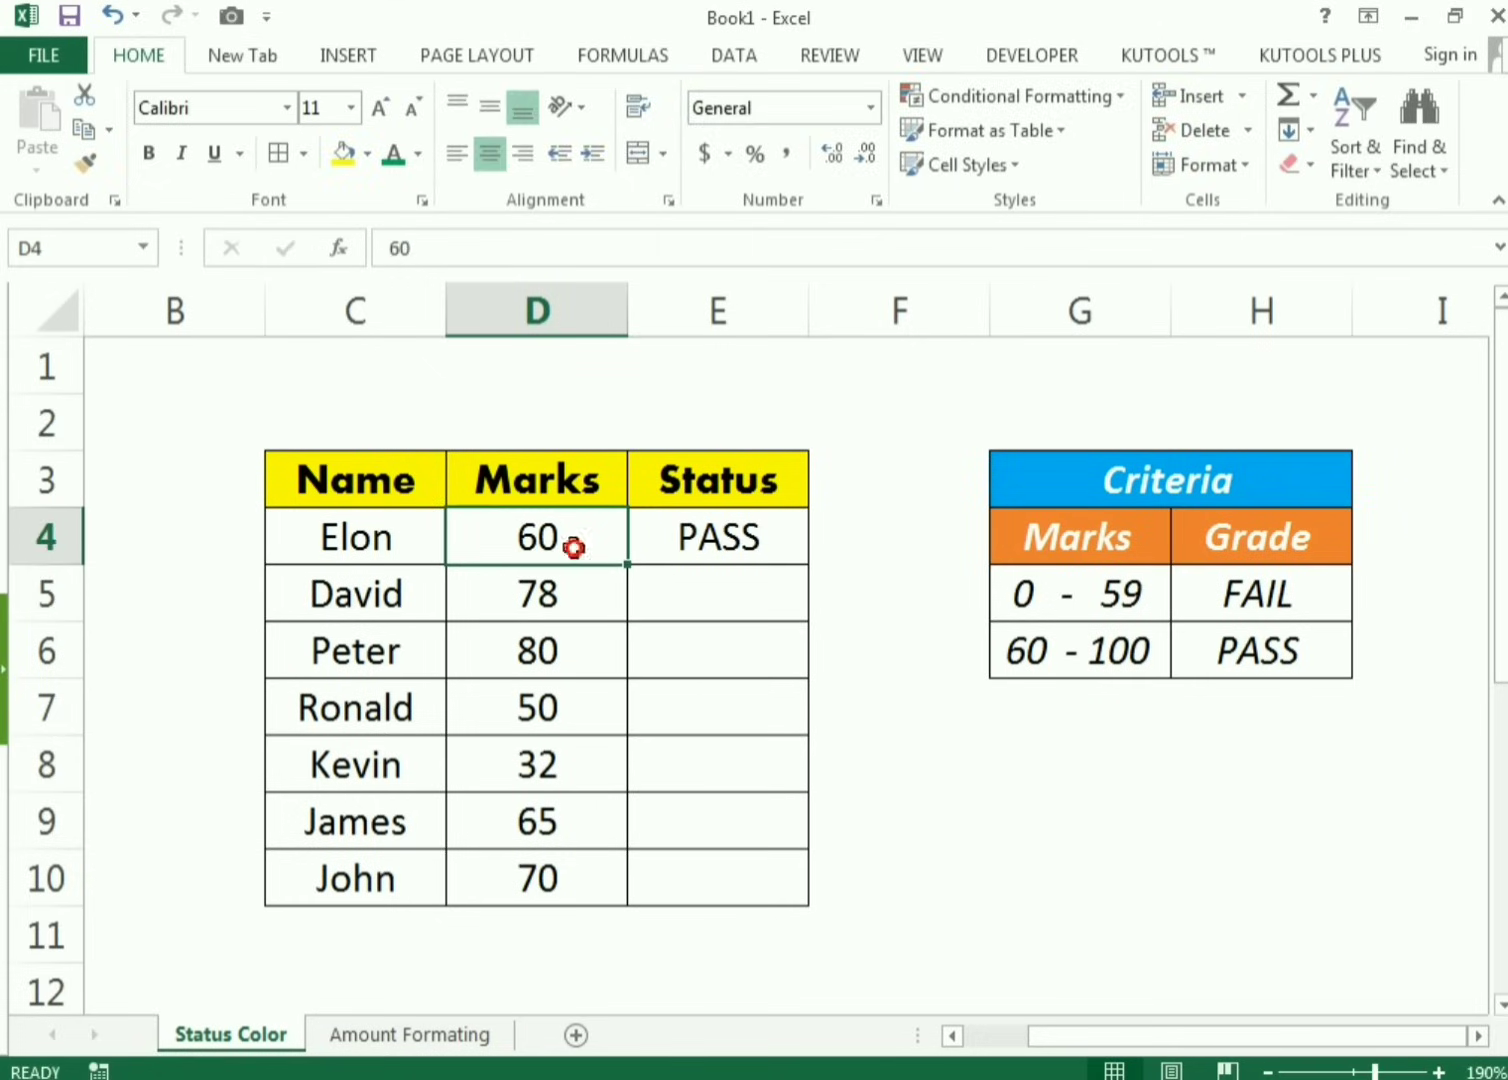
{"action": "type", "text": "59"}
{"action": "key", "text": "Return"}
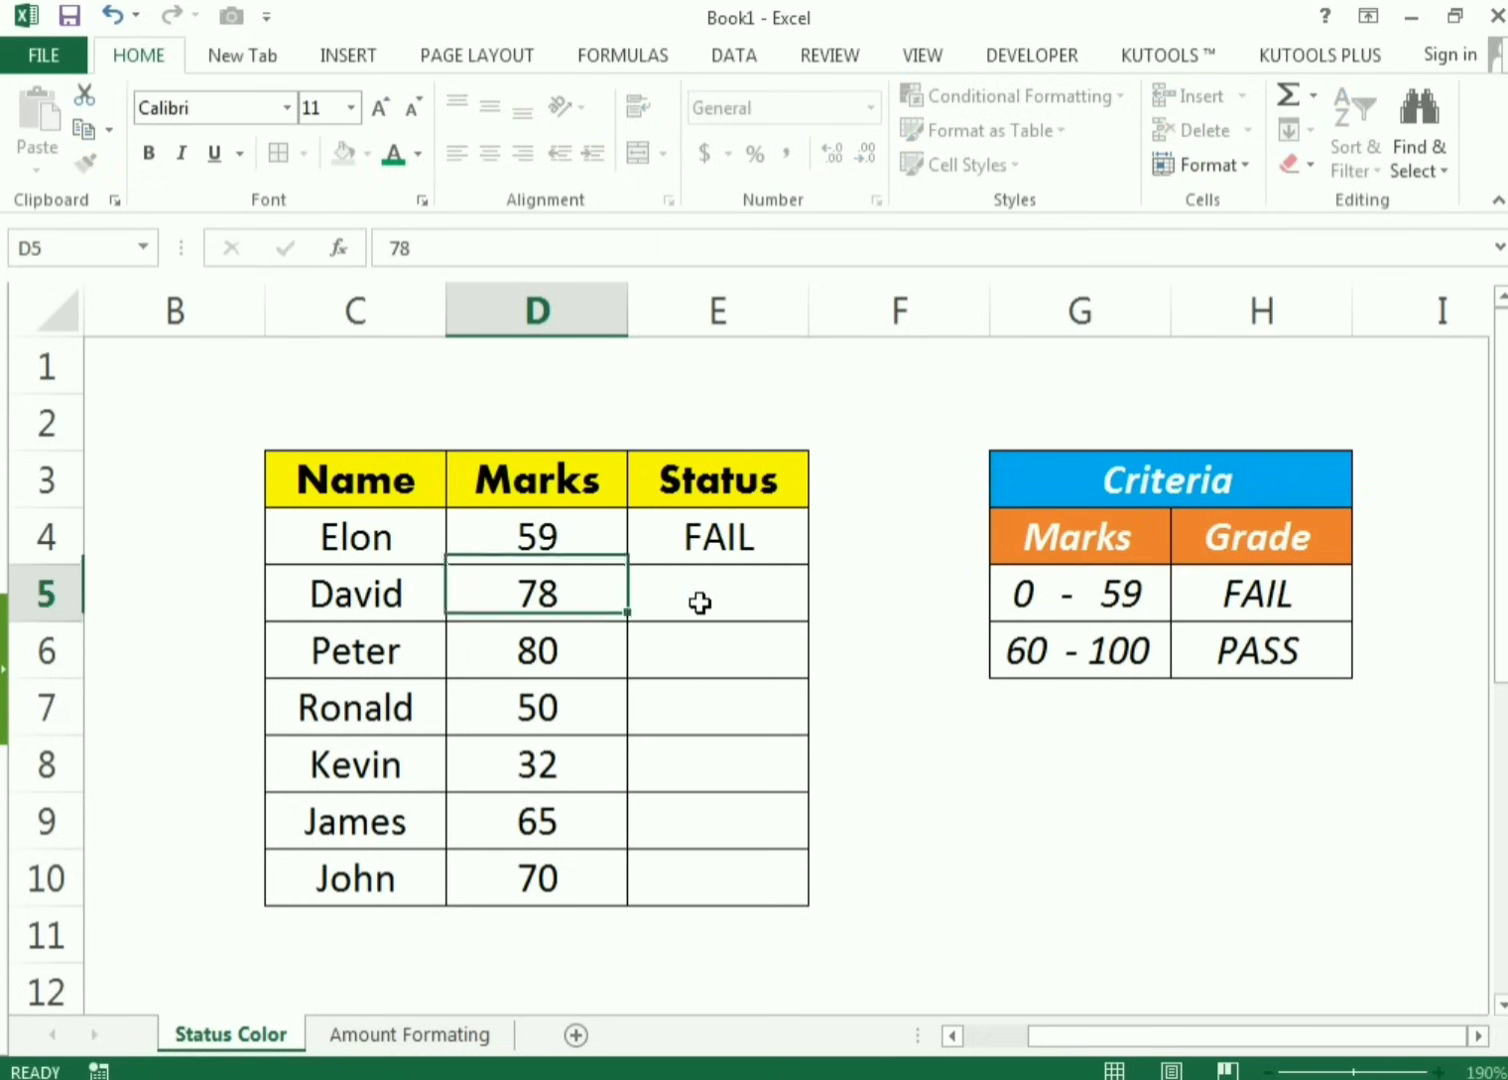
{"action": "left_click", "coordinate": [859, 684]}
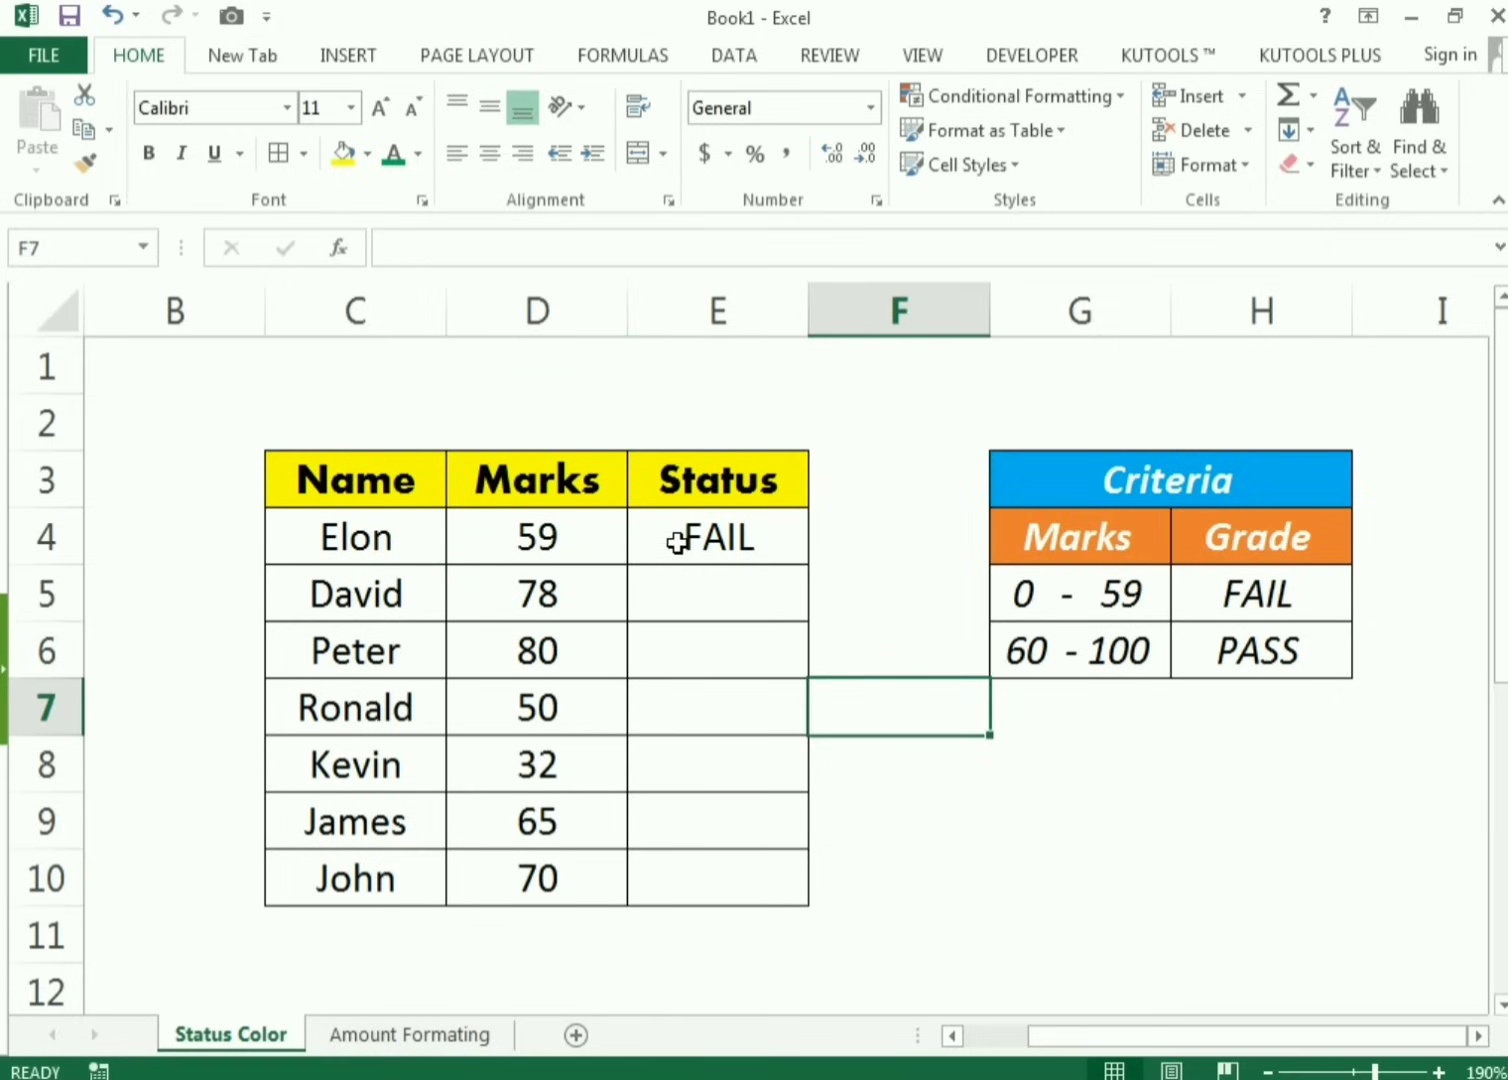
{"action": "left_click", "coordinate": [881, 583]}
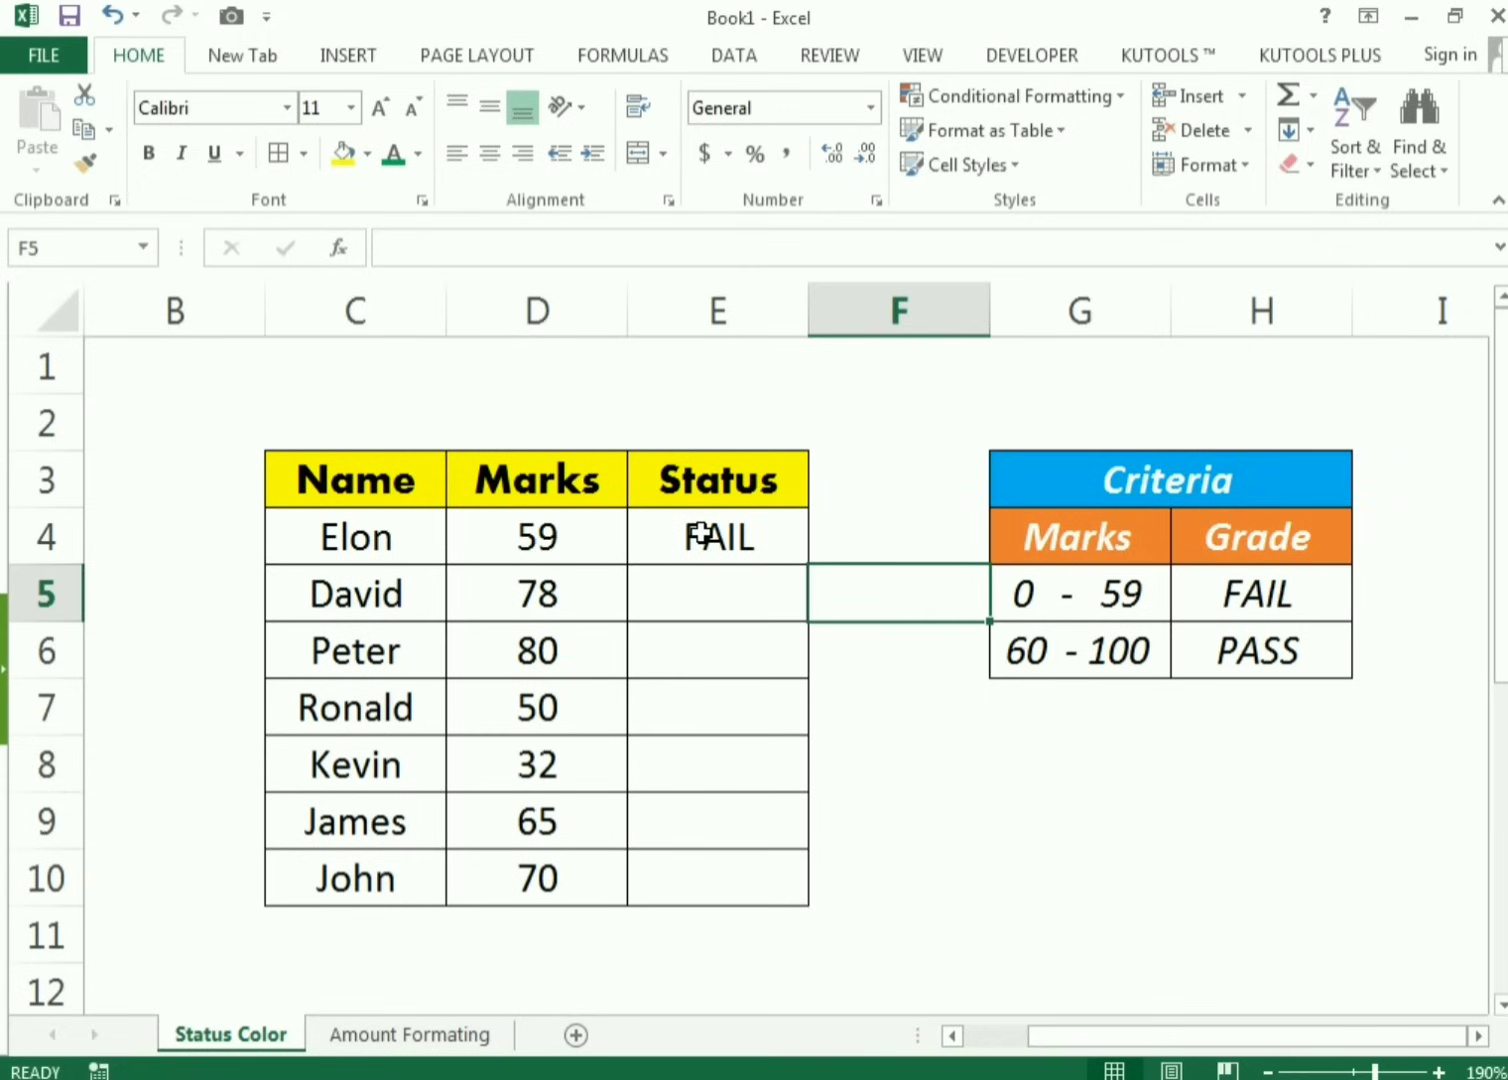
Step: Create a conditional formatting rule for E4:E10 that formats only cells with specific text containing PASS
{"action": "left_click_drag", "start_coordinate": [697, 532], "coordinate": [720, 878]}
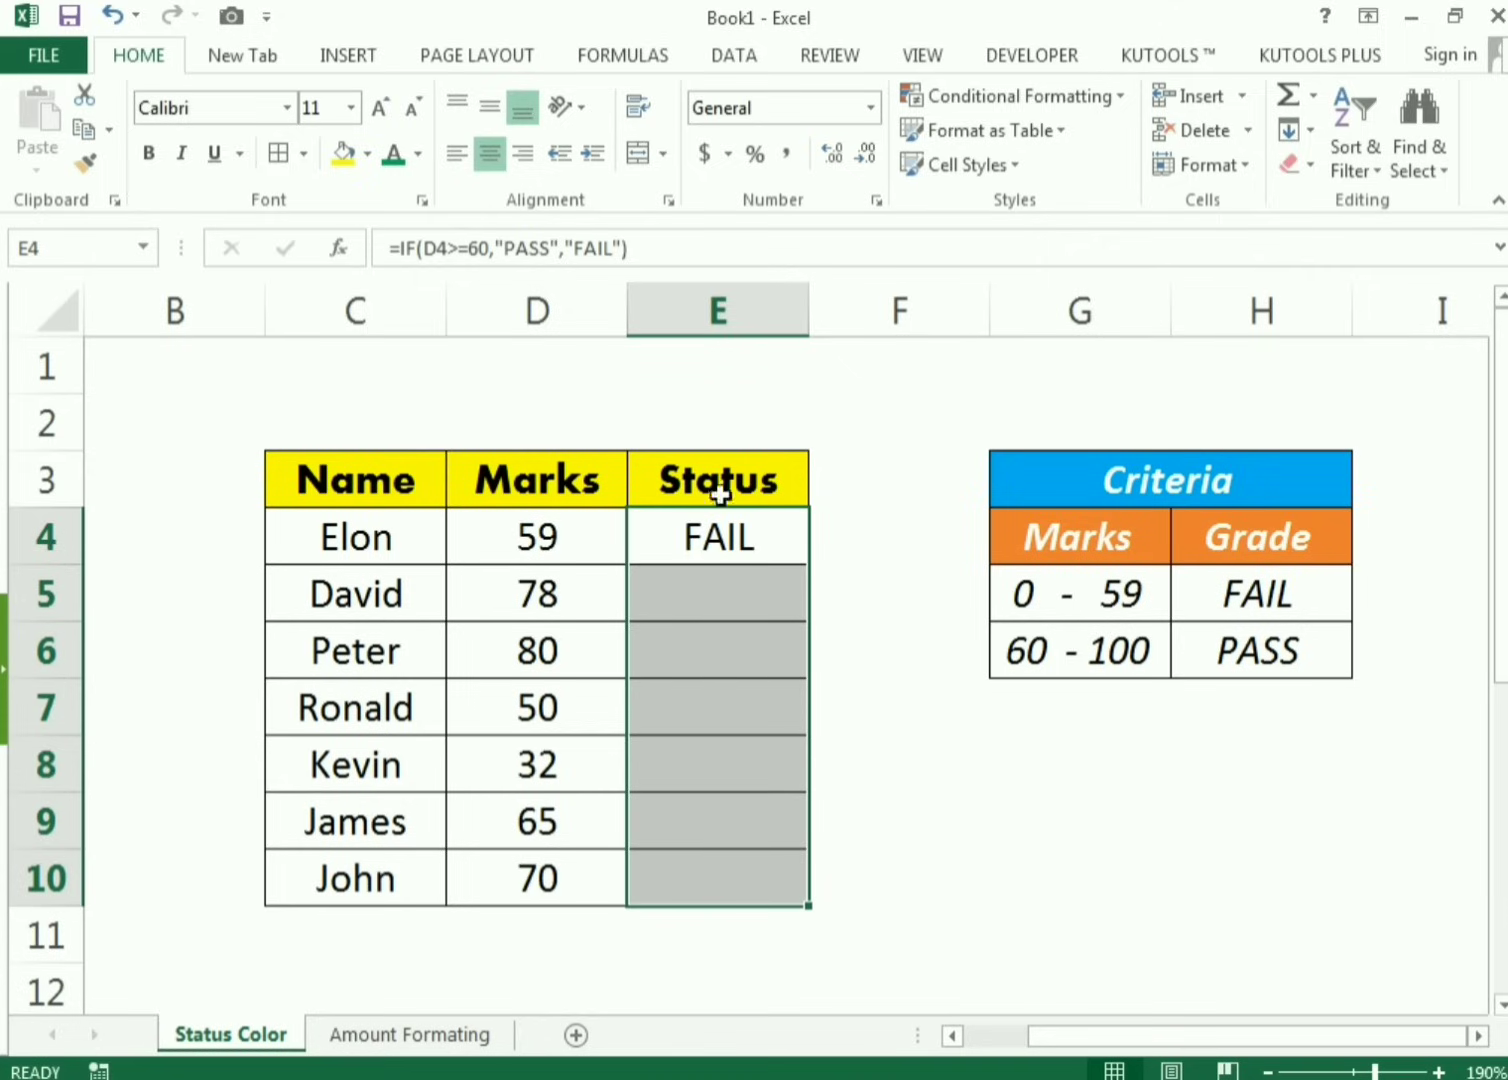
{"action": "left_click", "coordinate": [985, 97]}
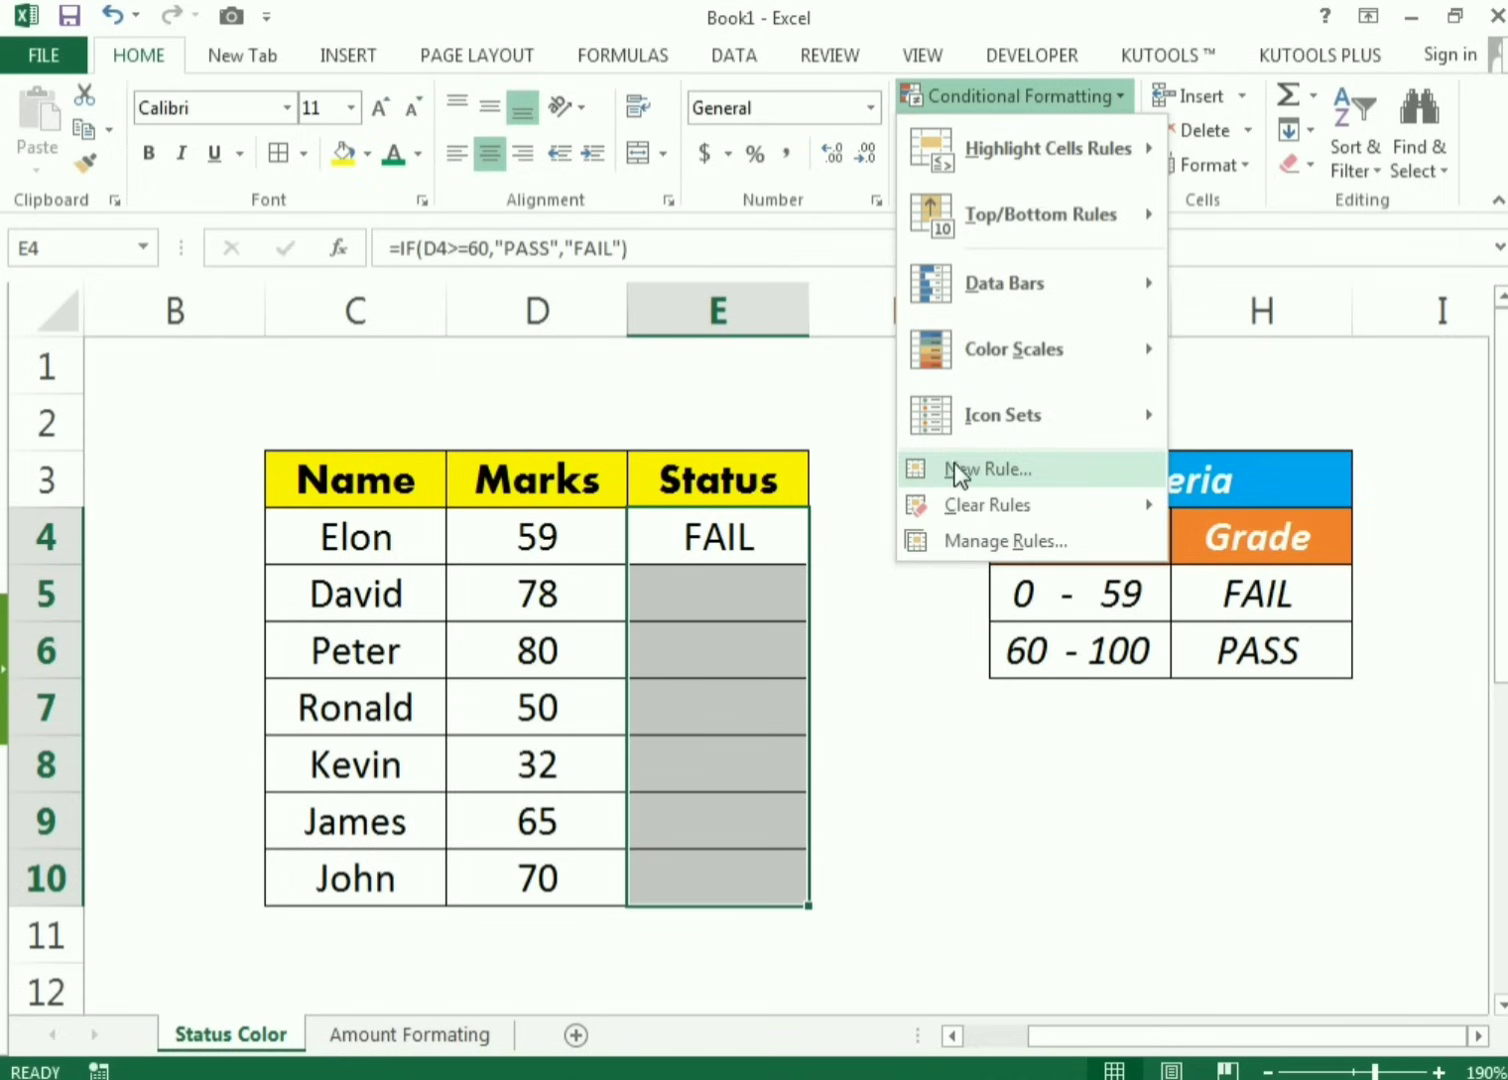
{"action": "left_click", "coordinate": [973, 543]}
{"action": "left_click_drag", "start_coordinate": [937, 632], "coordinate": [967, 510]}
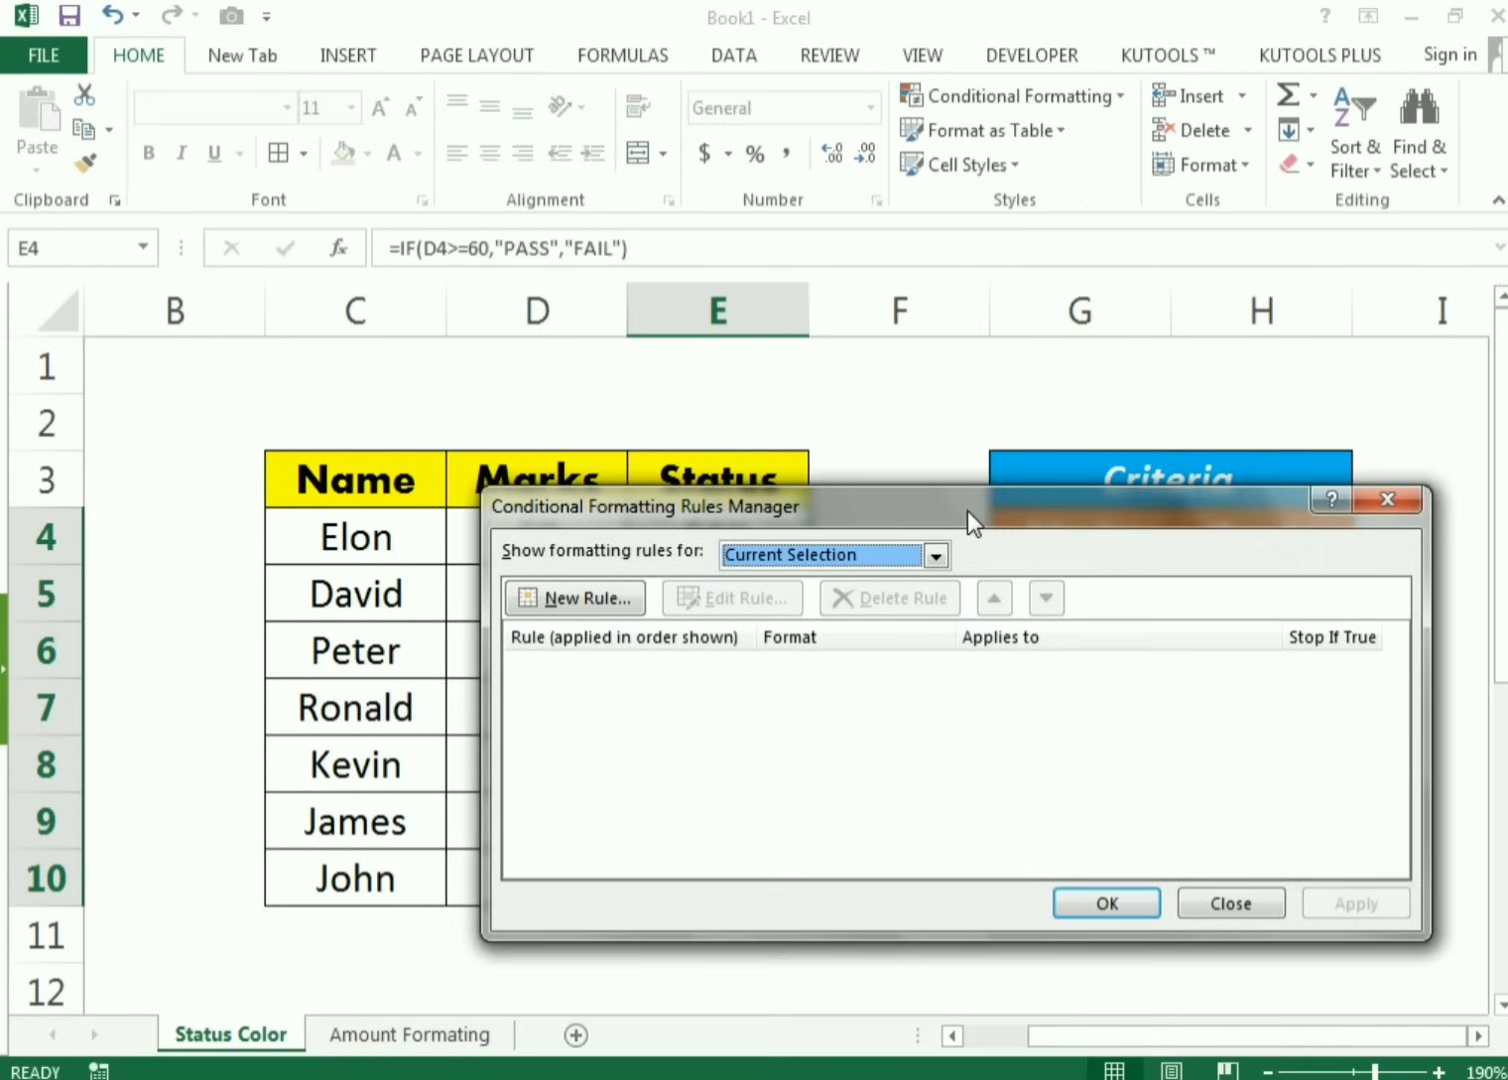
{"action": "left_click", "coordinate": [576, 599]}
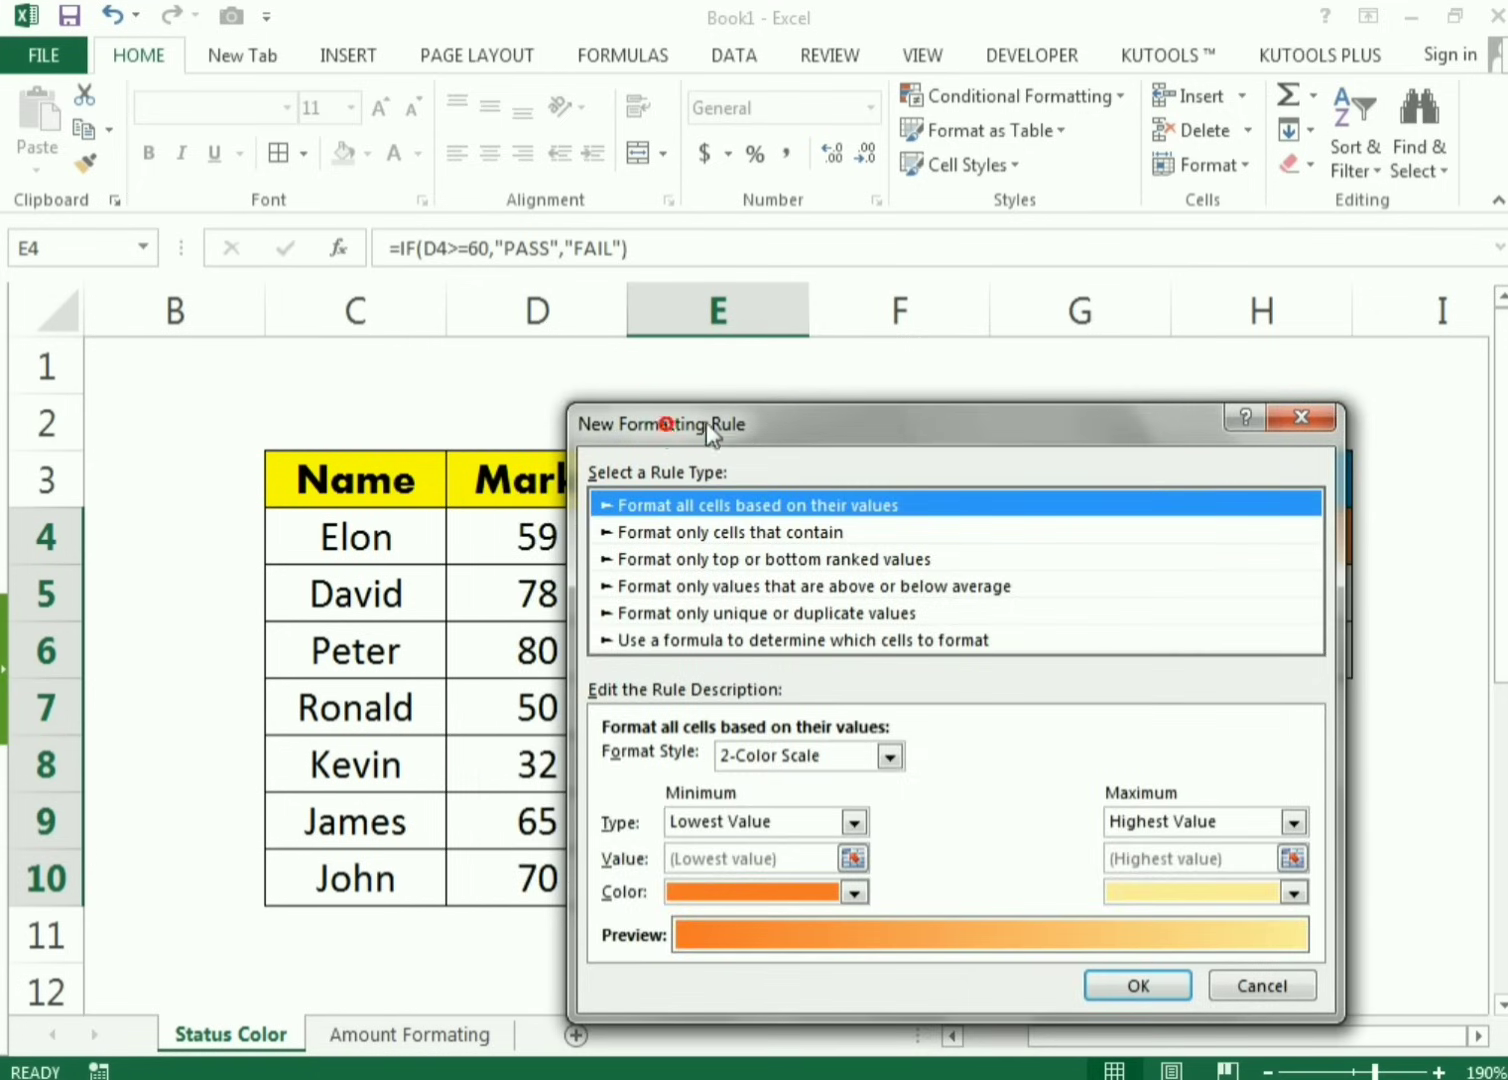
{"action": "left_click_drag", "start_coordinate": [665, 424], "coordinate": [835, 424]}
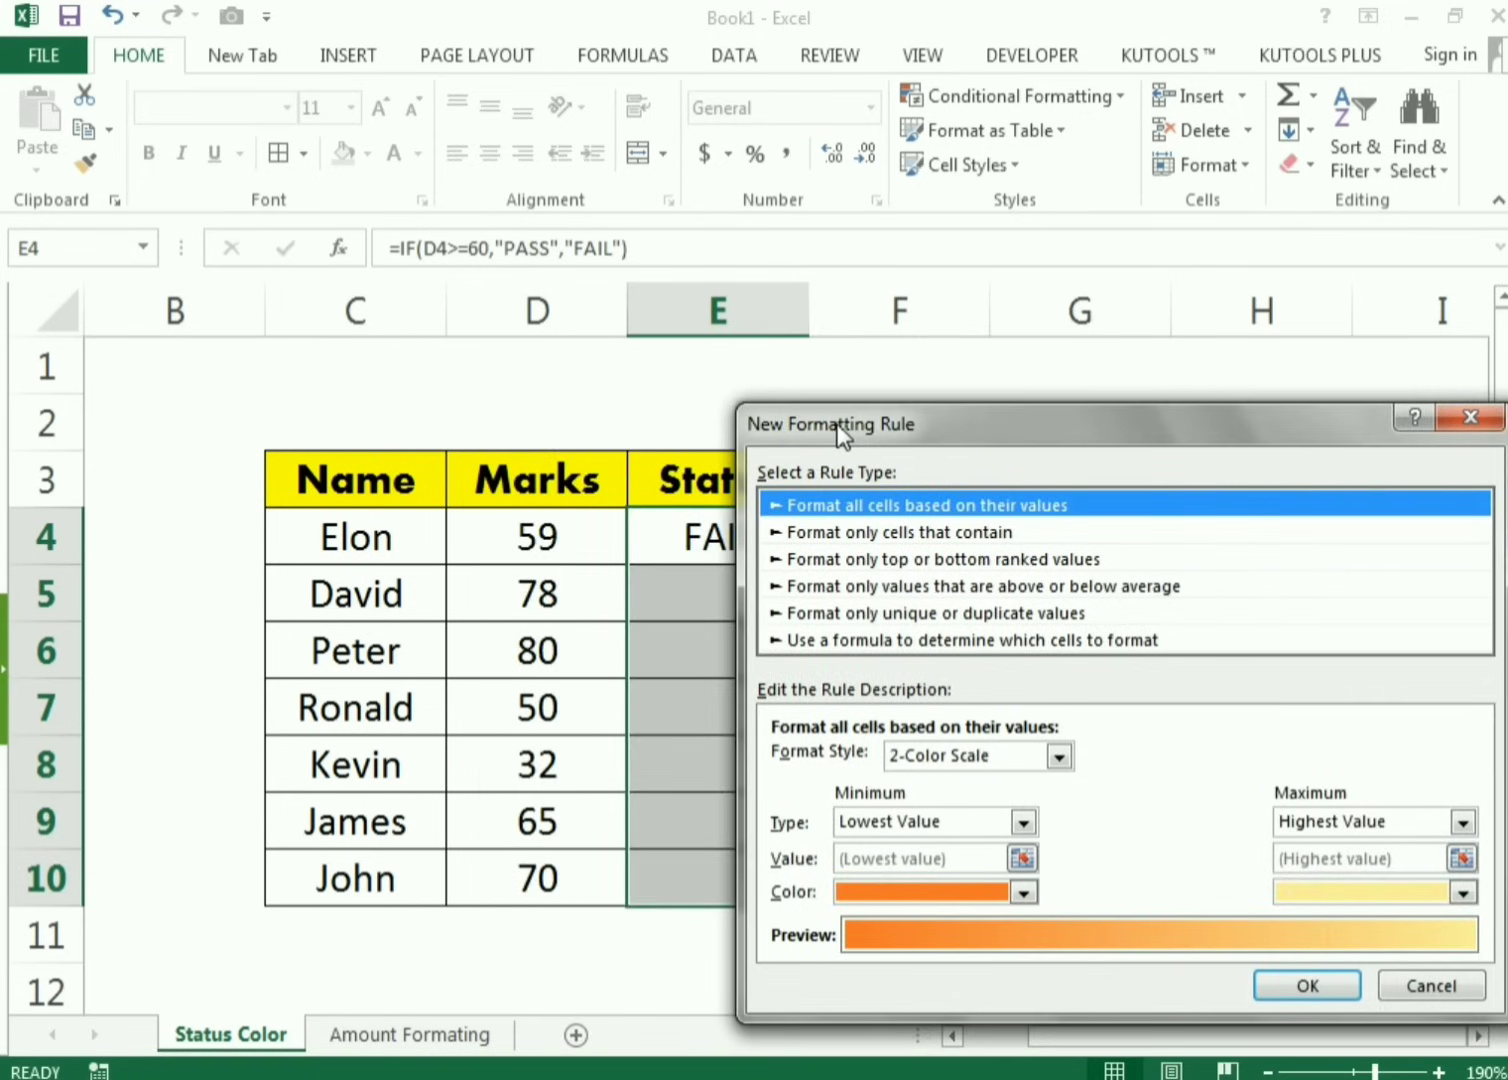
{"action": "left_click", "coordinate": [866, 533]}
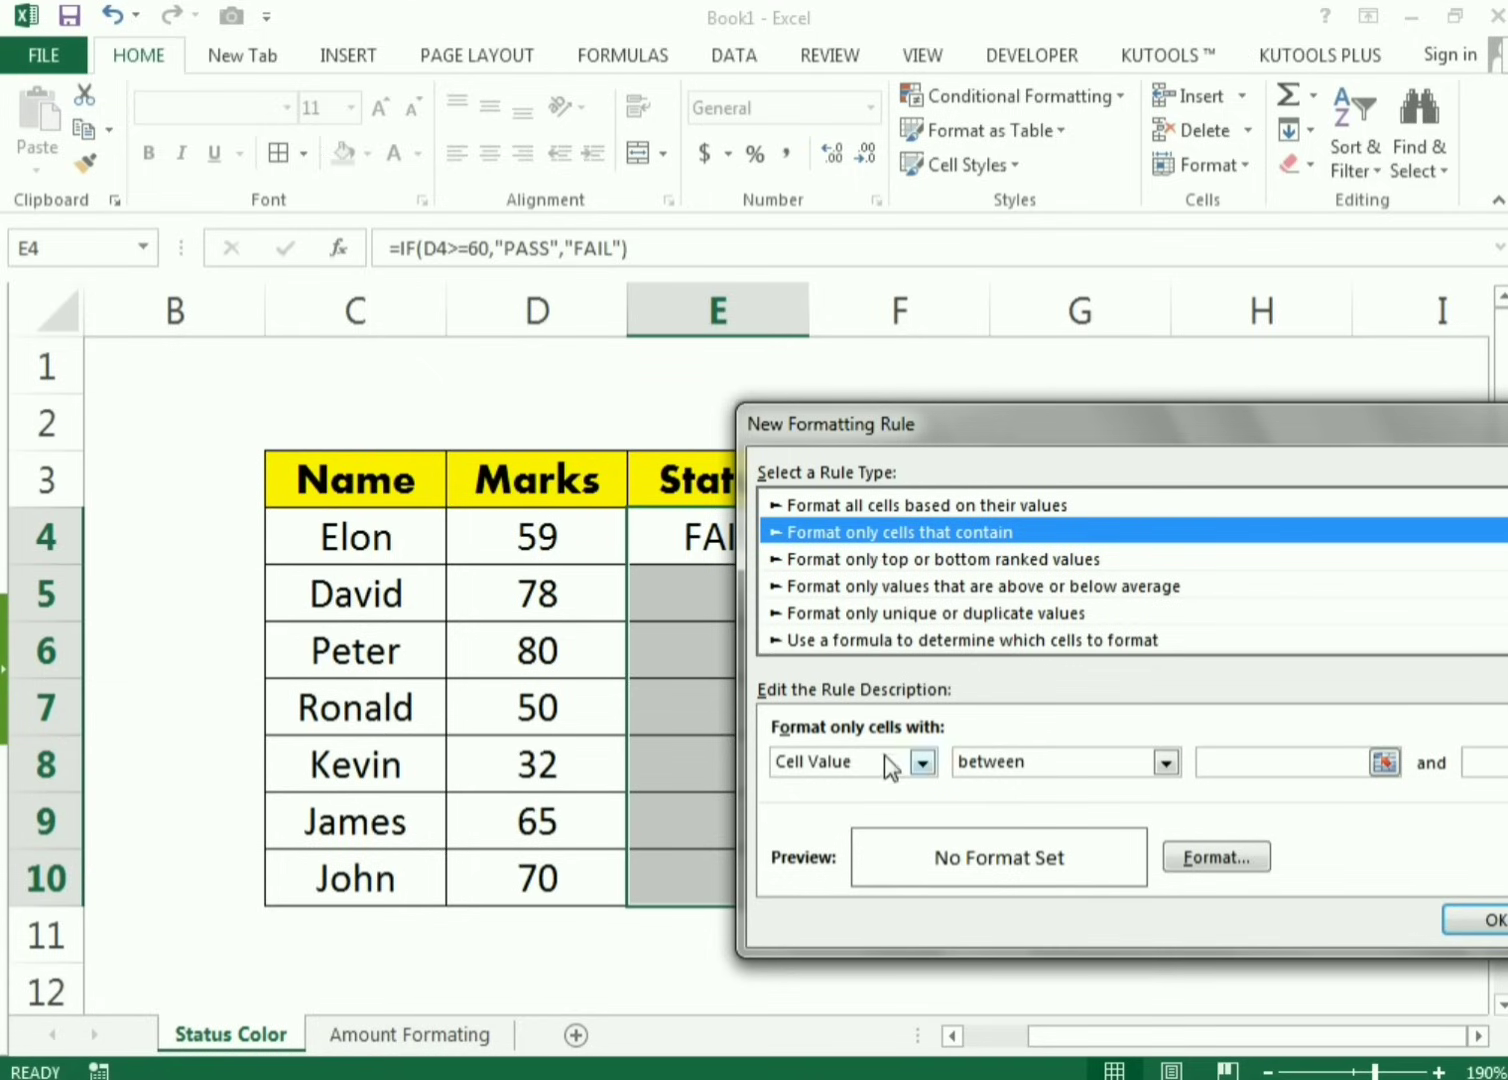
{"action": "left_click", "coordinate": [924, 764]}
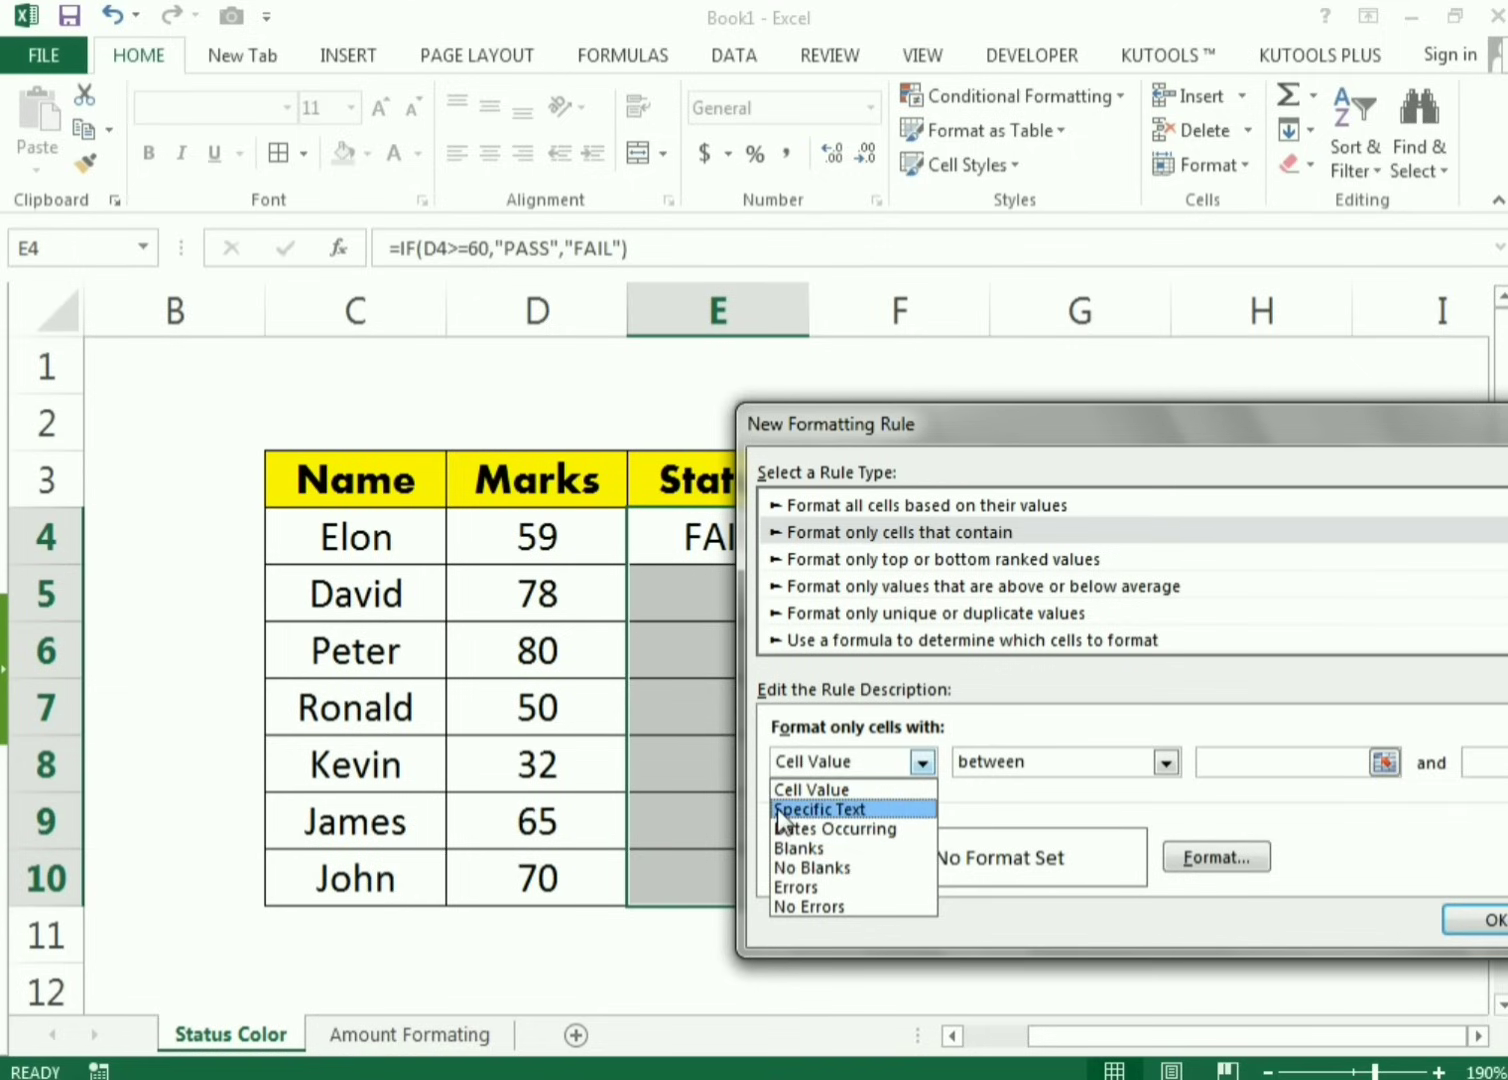
{"action": "left_click", "coordinate": [818, 810]}
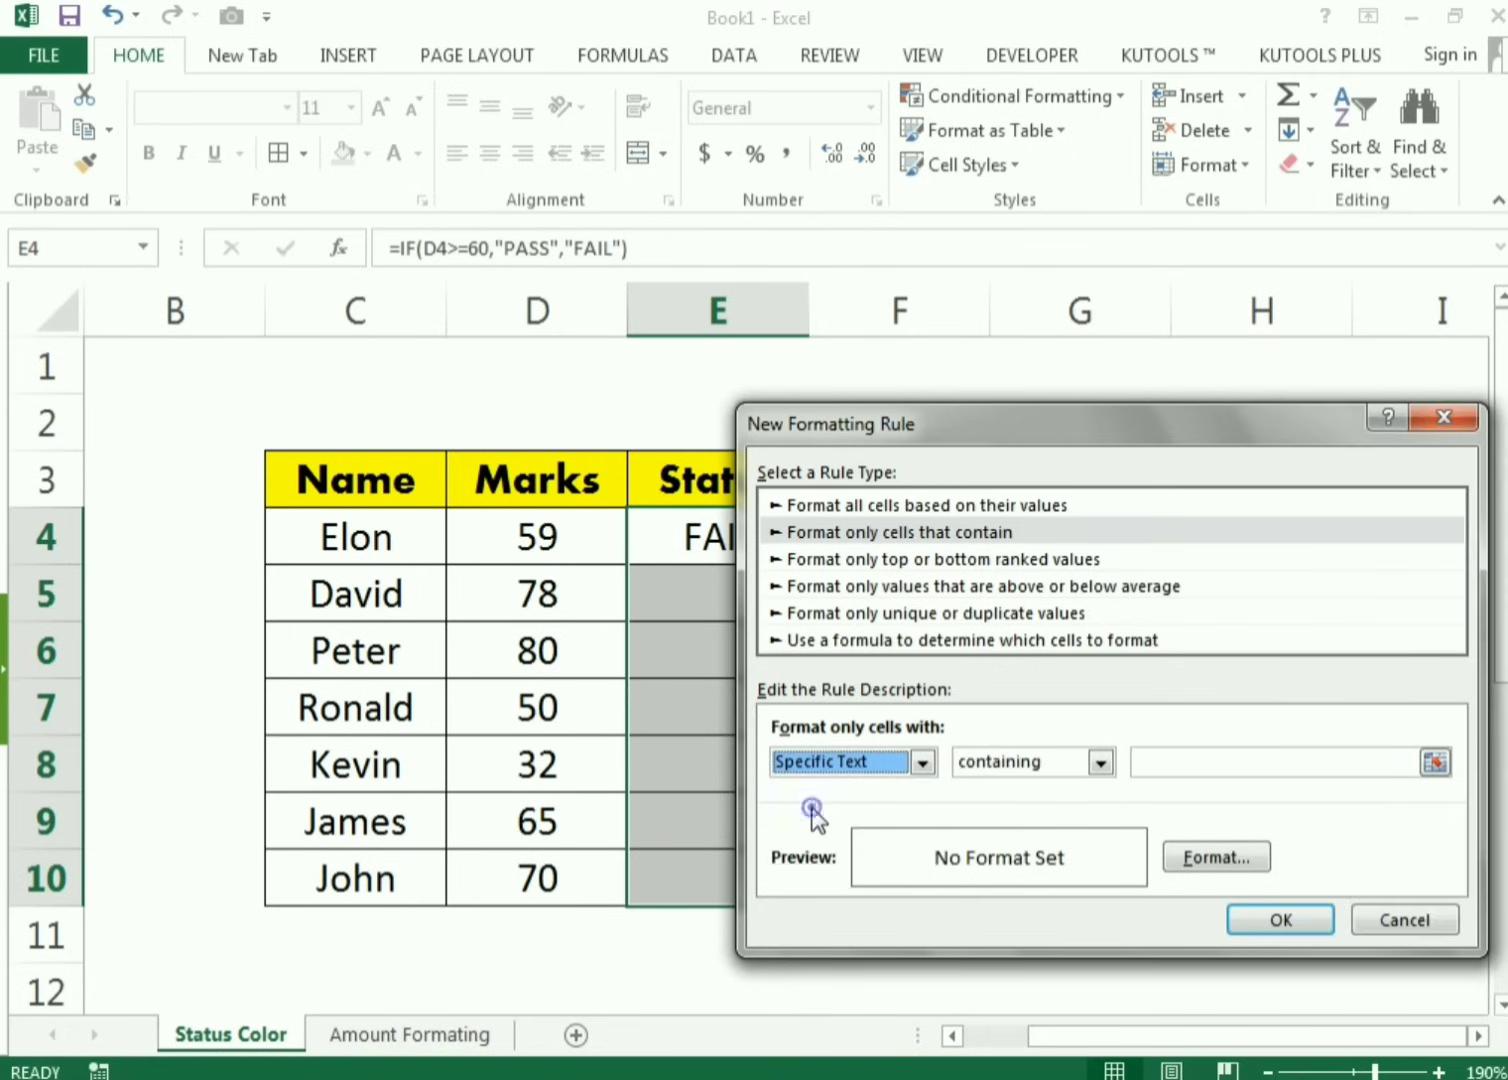
{"action": "left_click", "coordinate": [1181, 760]}
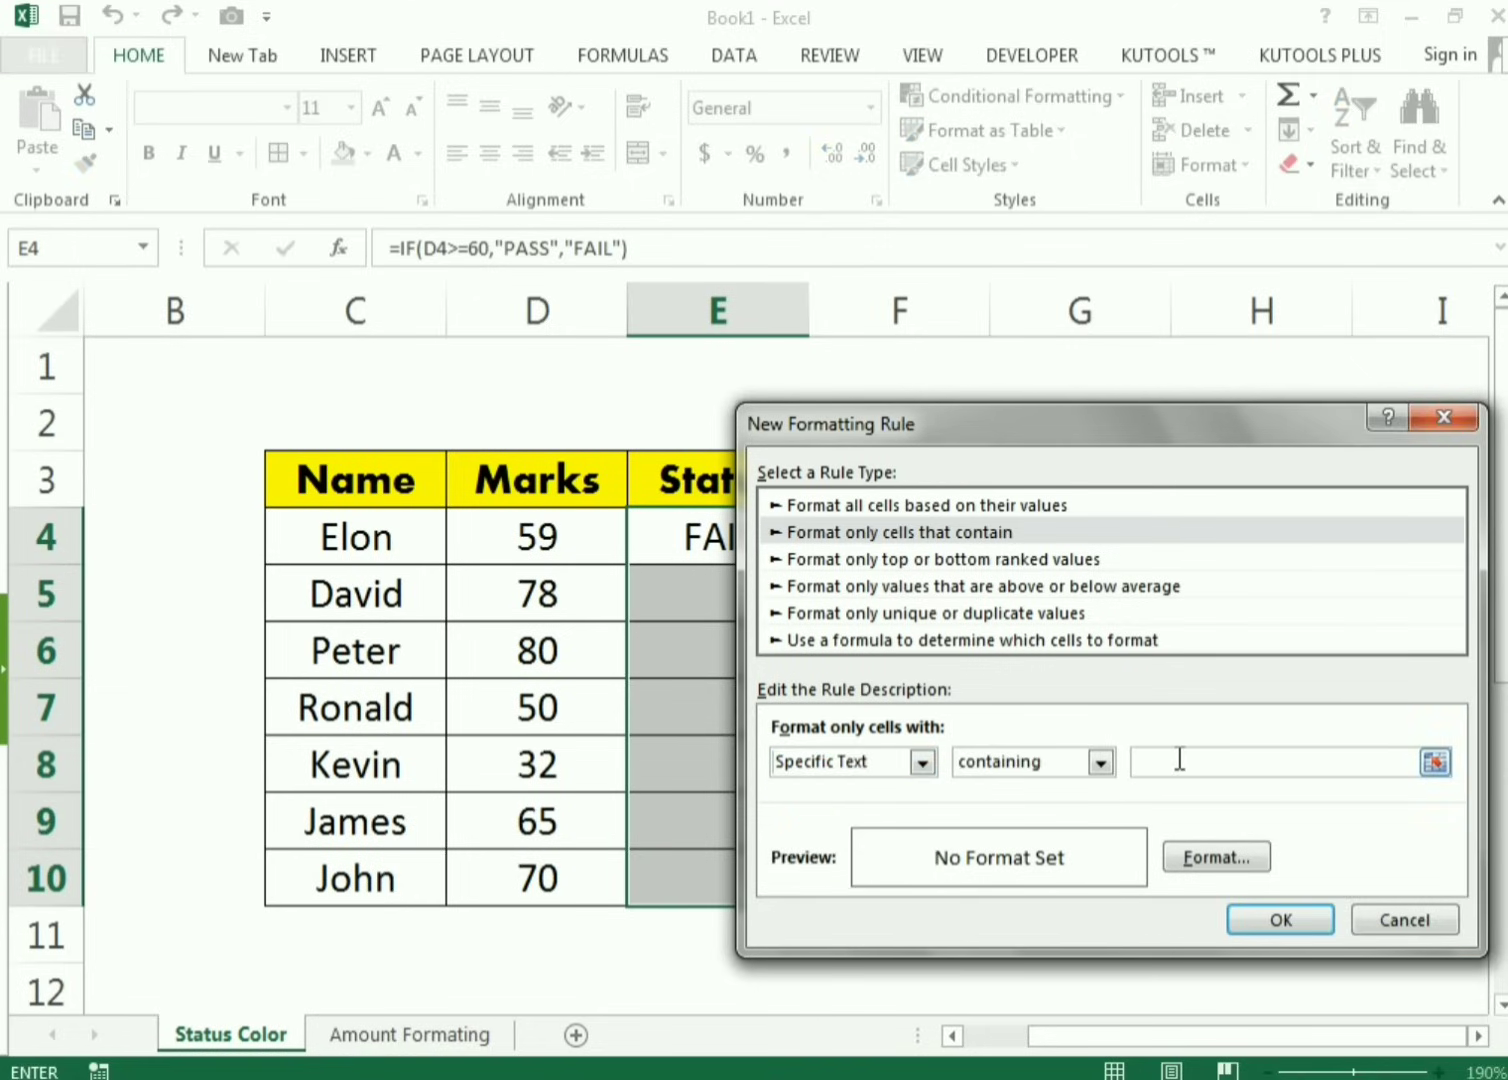
{"action": "type", "text": "PASS"}
Step: Give the PASS rule a green background fill and save the rule
{"action": "left_click", "coordinate": [1221, 851]}
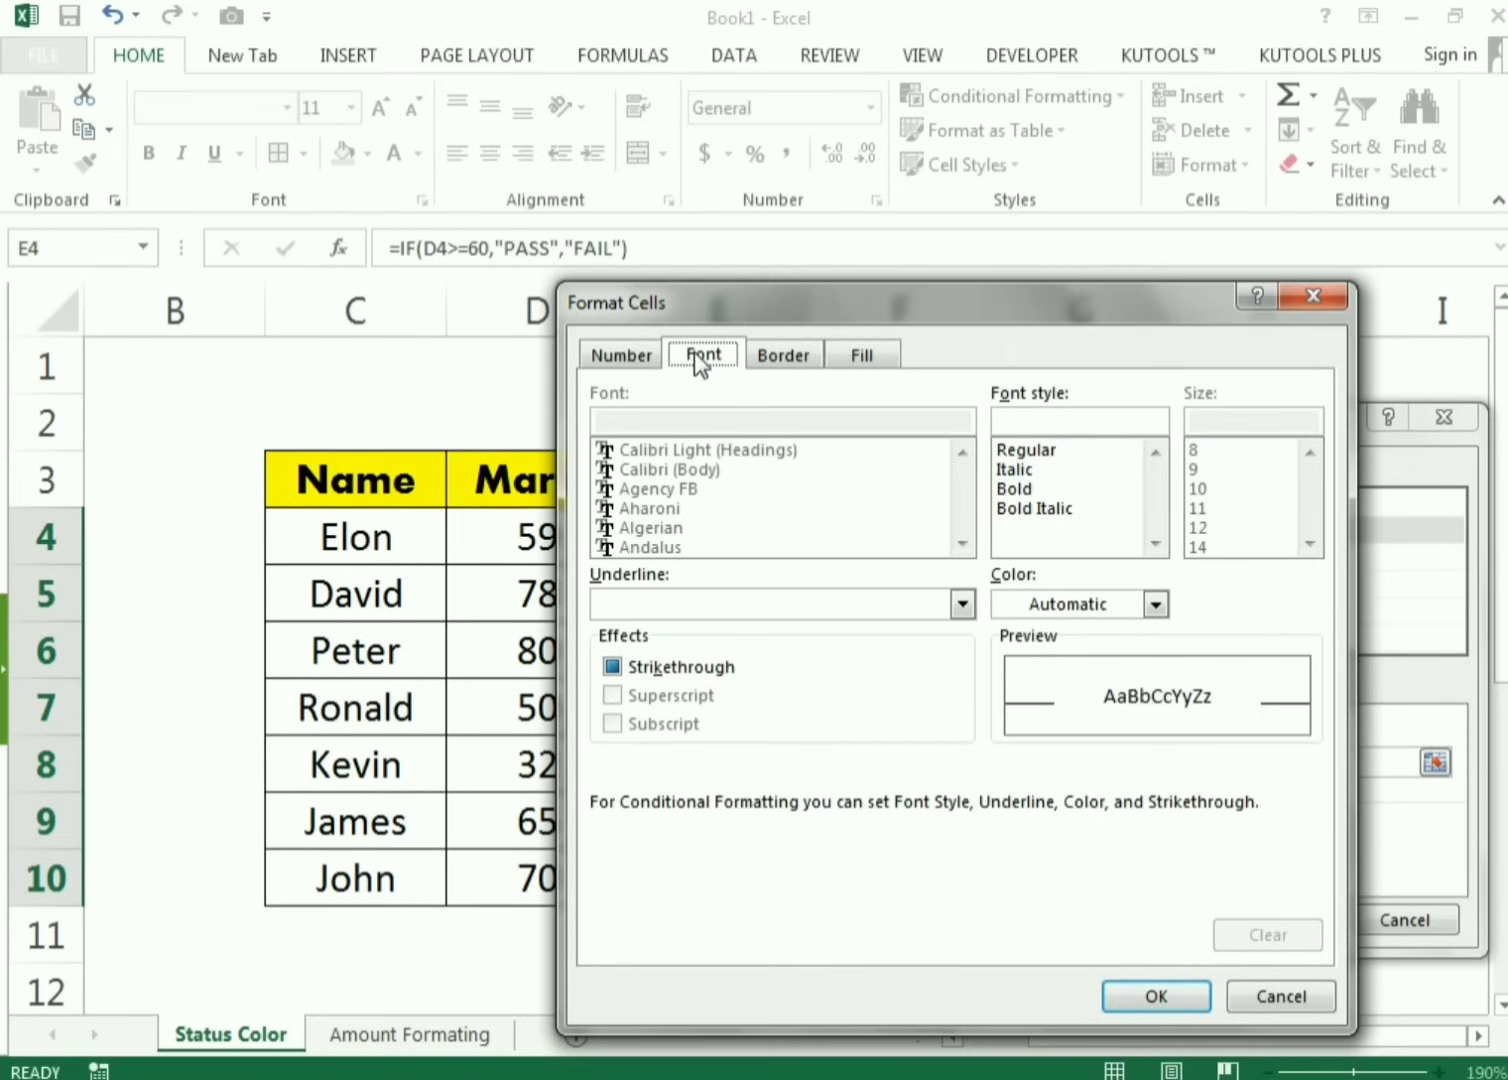
{"action": "left_click", "coordinate": [784, 356]}
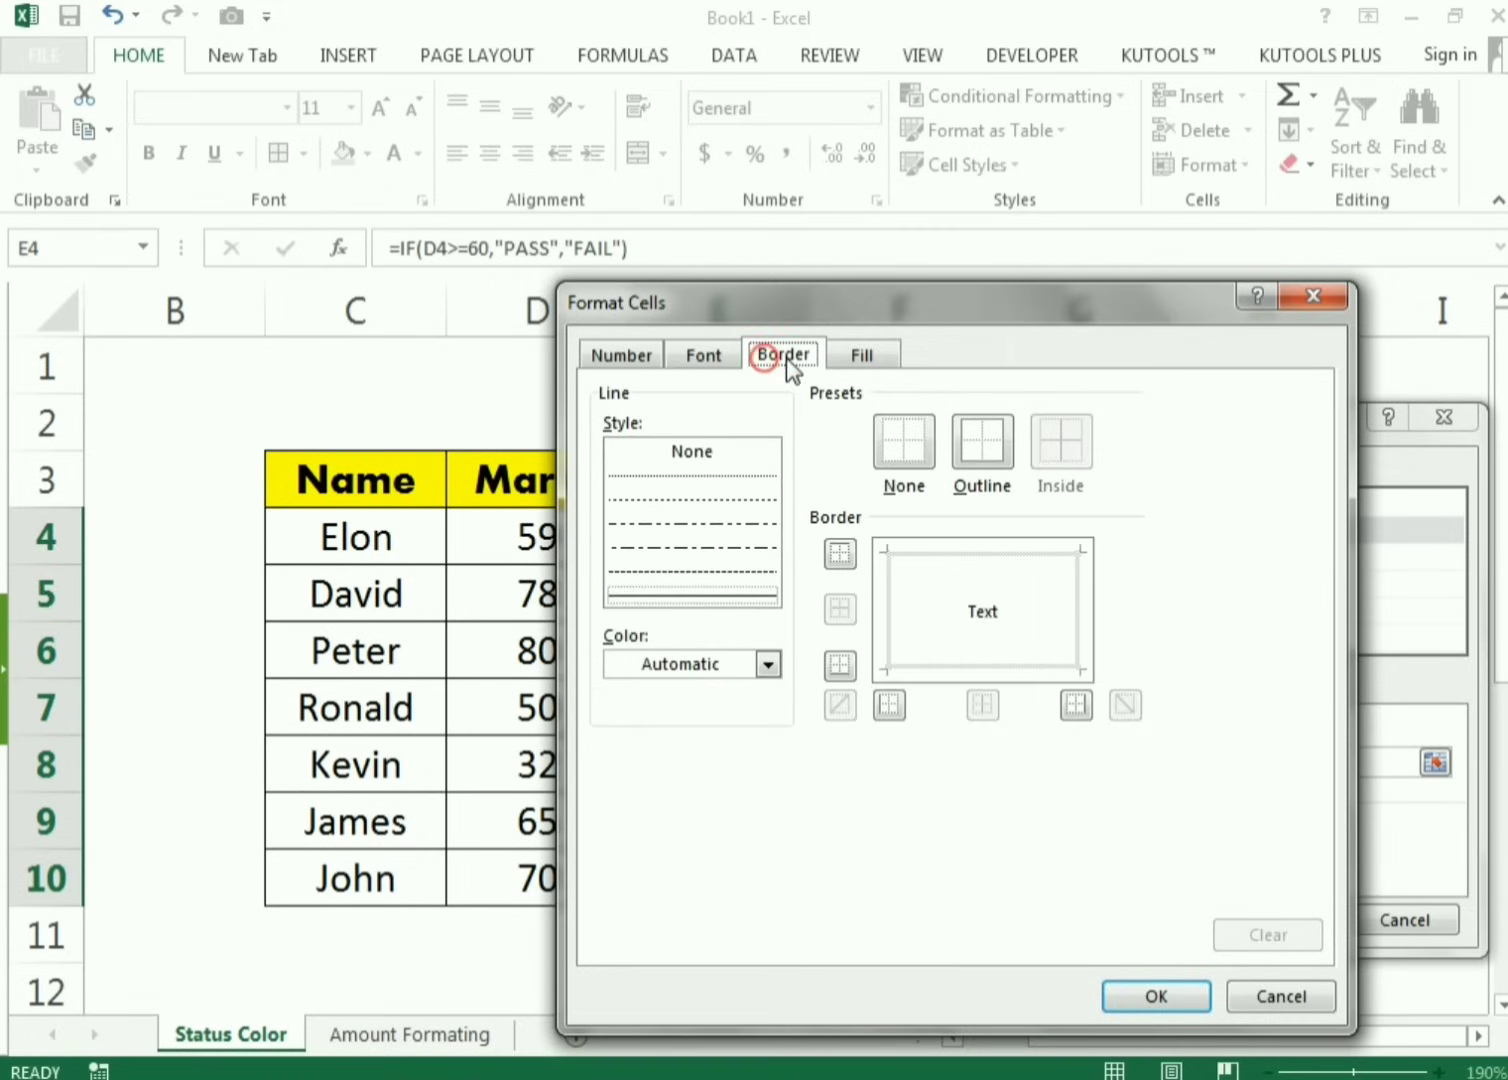
{"action": "left_click", "coordinate": [862, 356]}
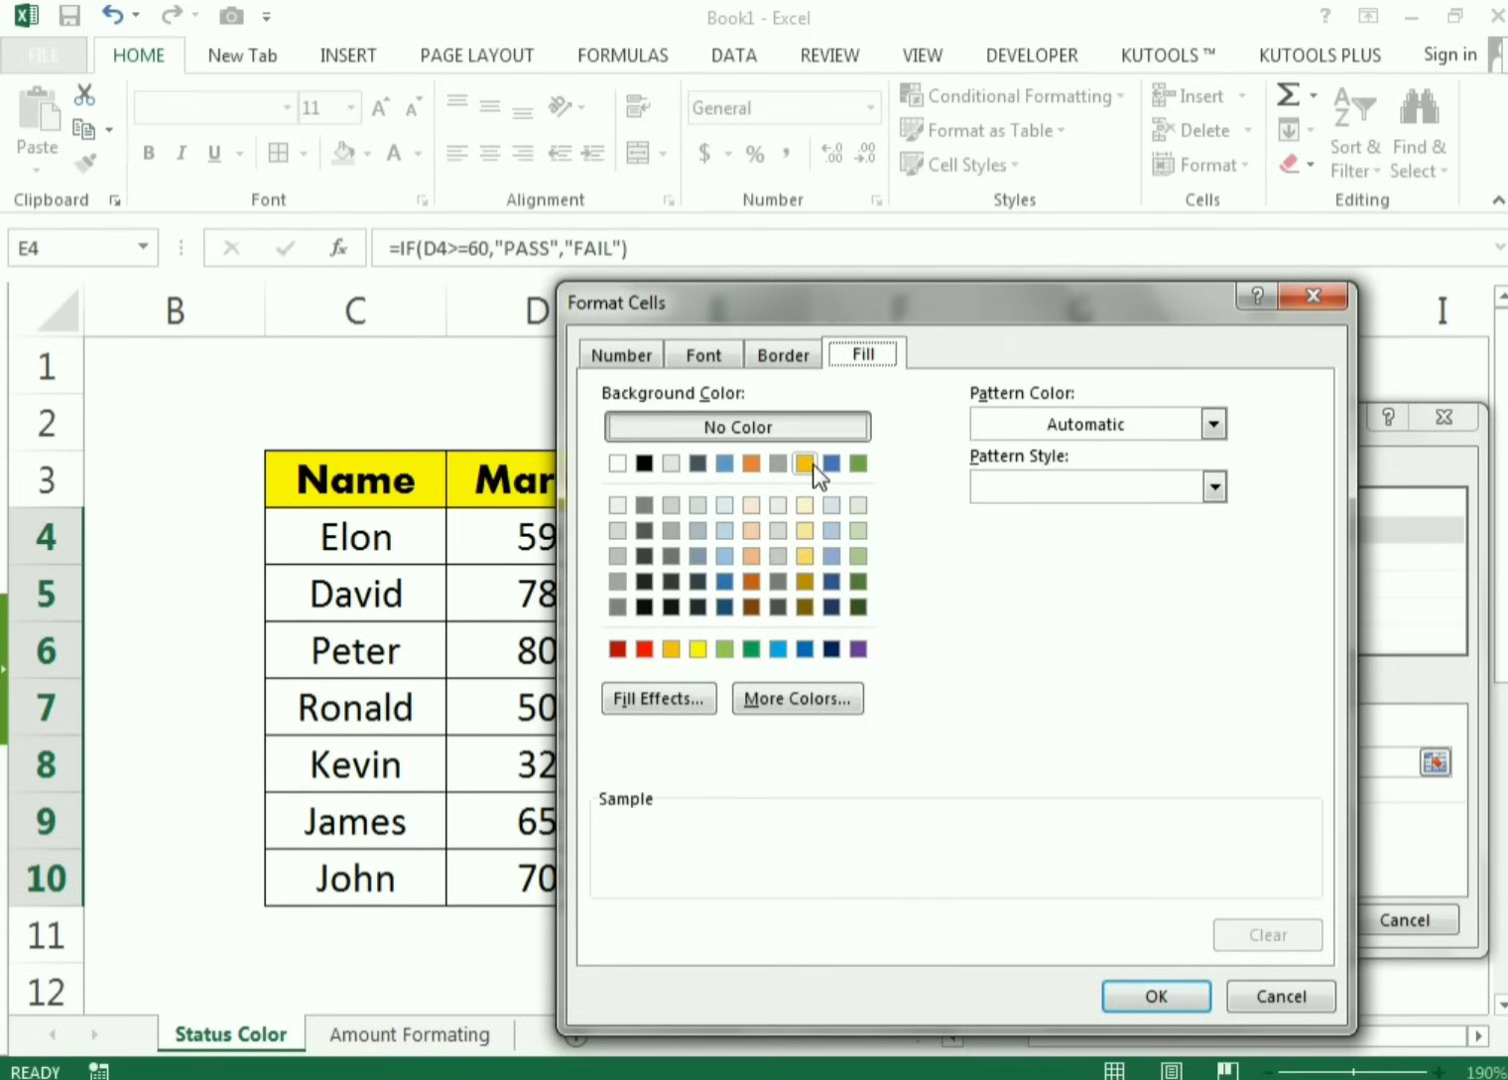
{"action": "left_click", "coordinate": [752, 650]}
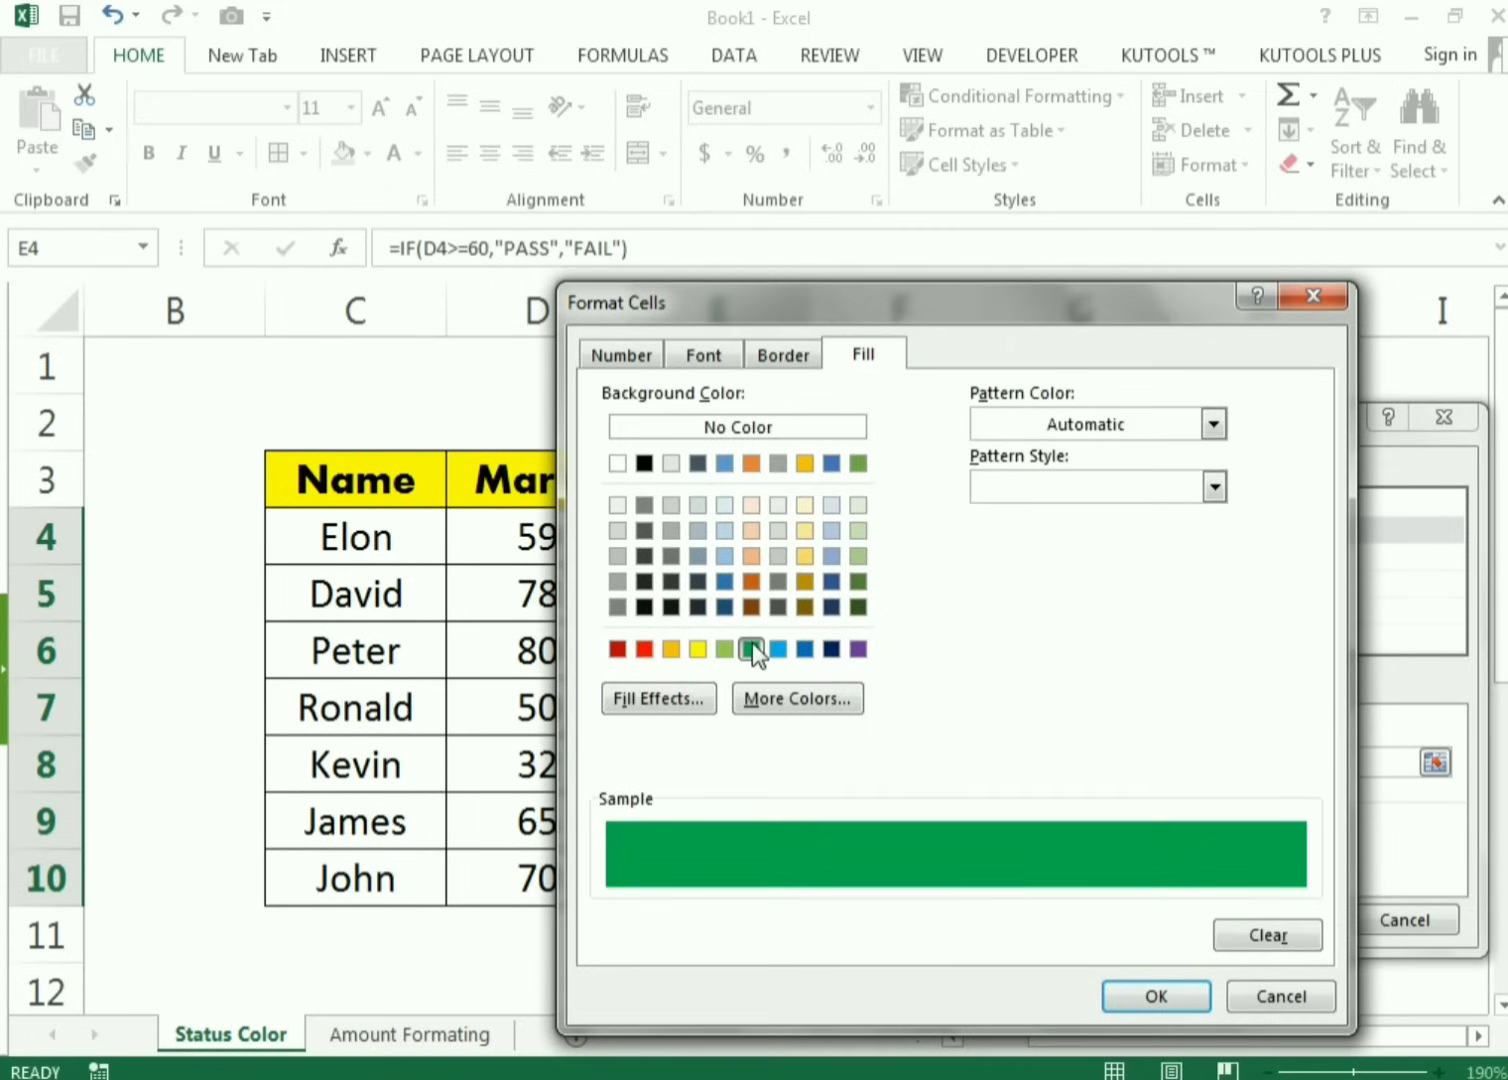
{"action": "left_click", "coordinate": [1170, 990]}
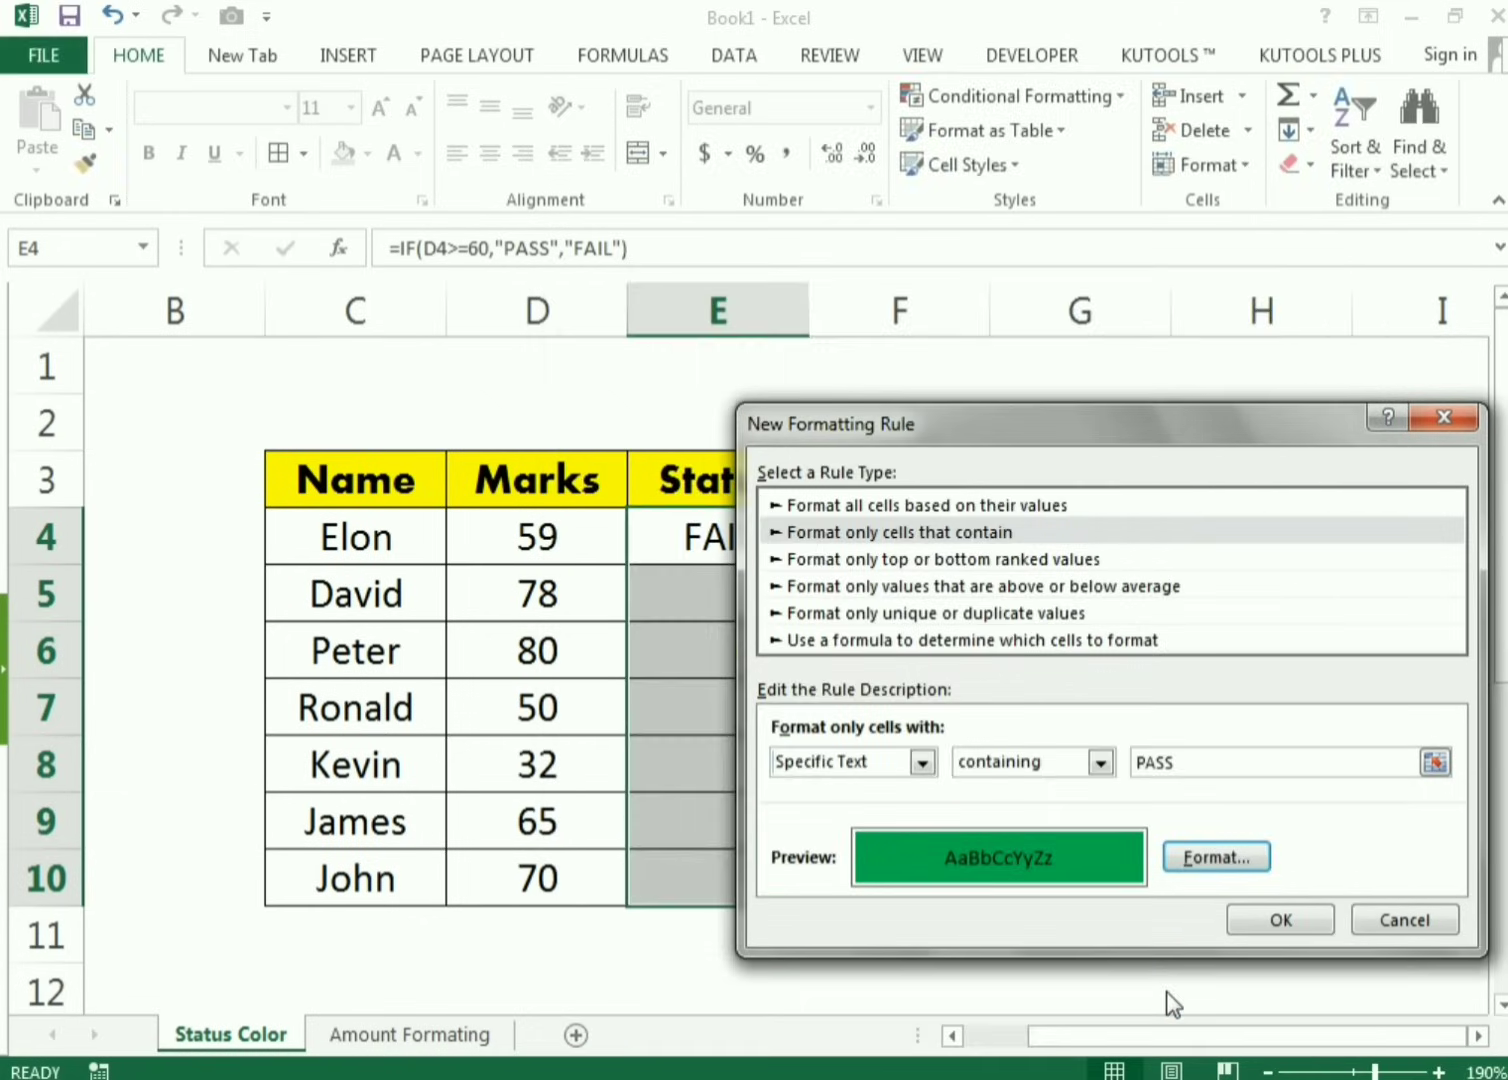
{"action": "left_click", "coordinate": [1264, 922]}
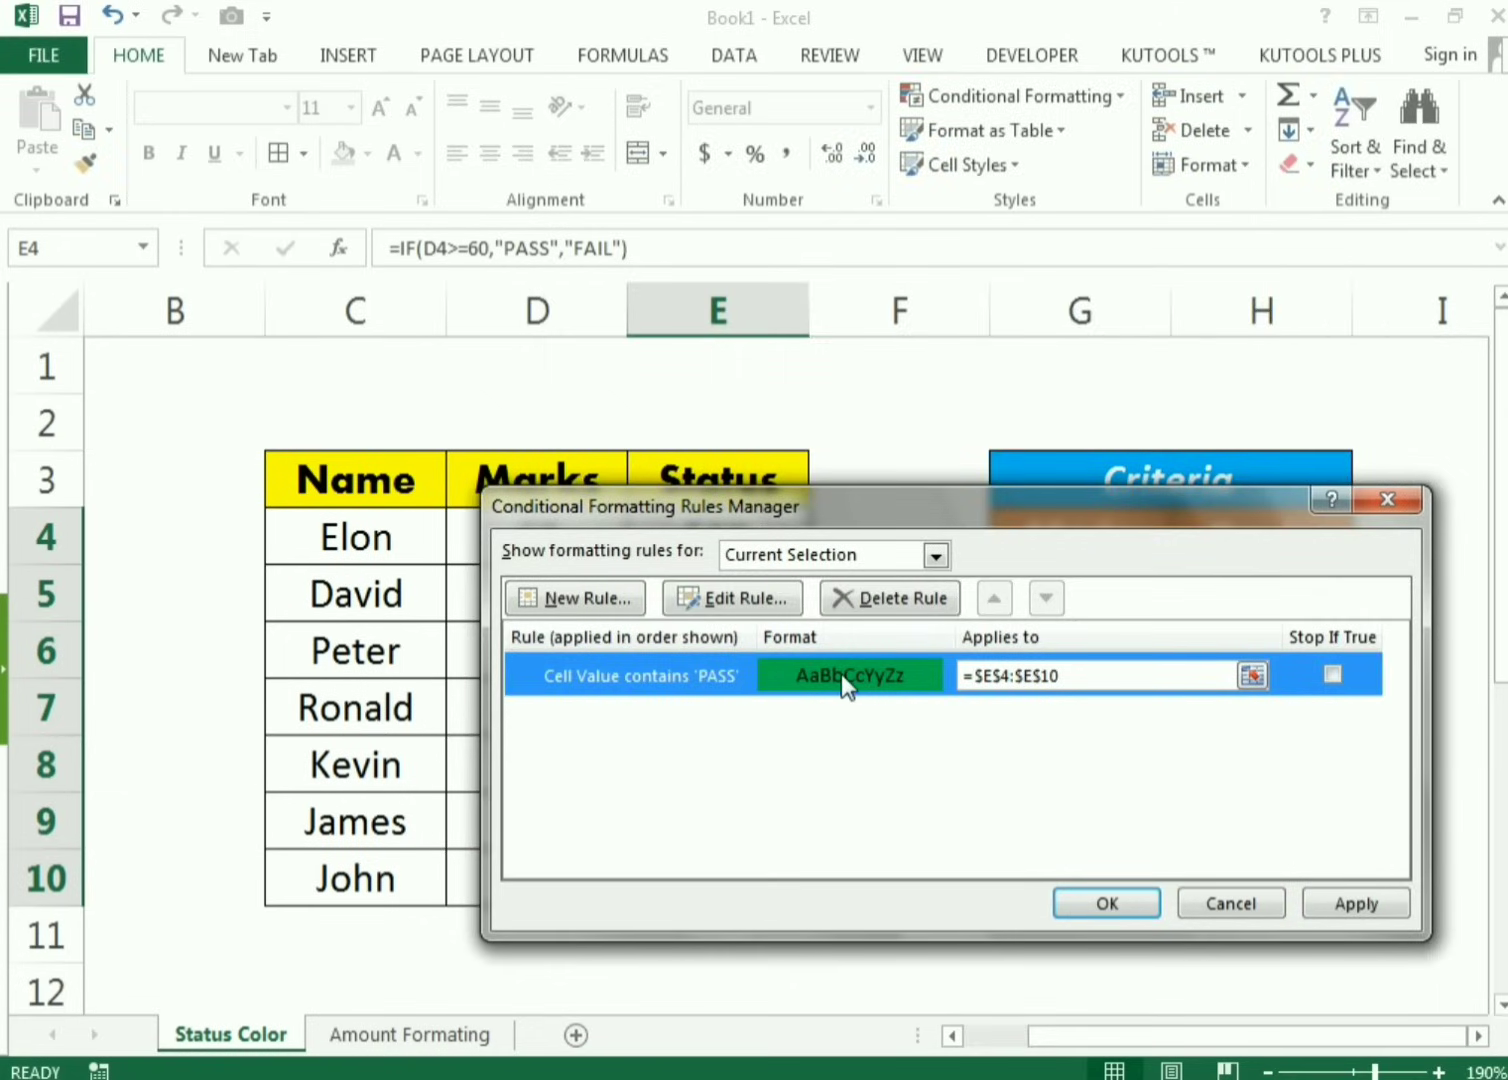
{"action": "left_click_drag", "start_coordinate": [824, 520], "coordinate": [970, 545]}
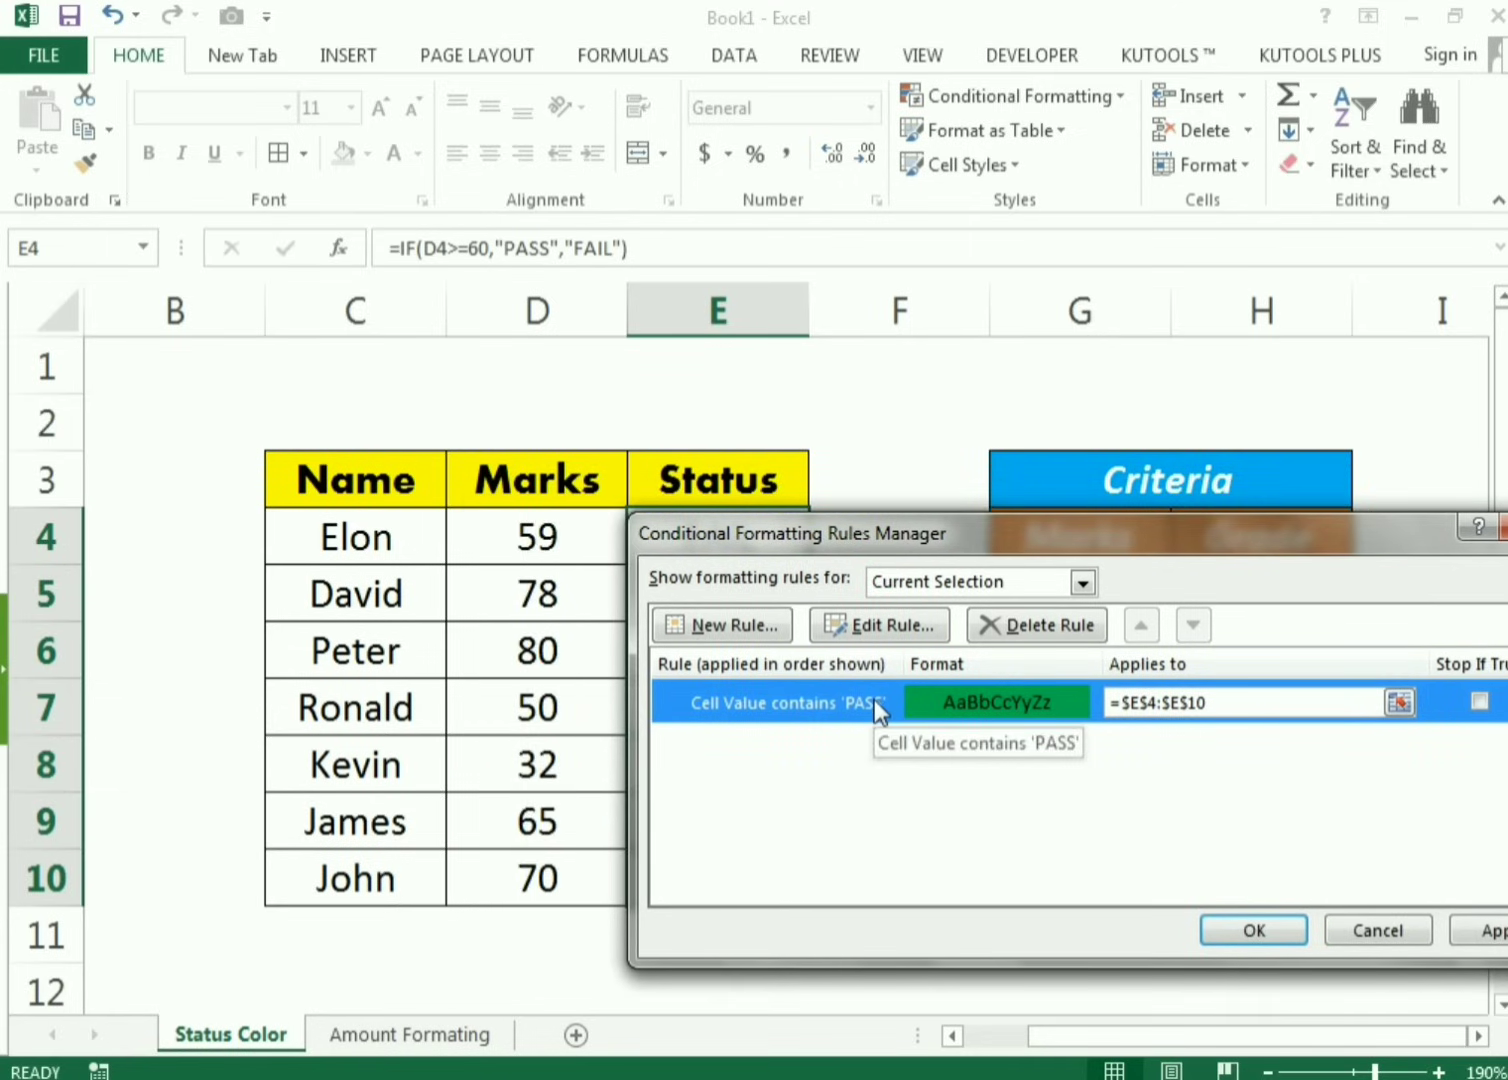
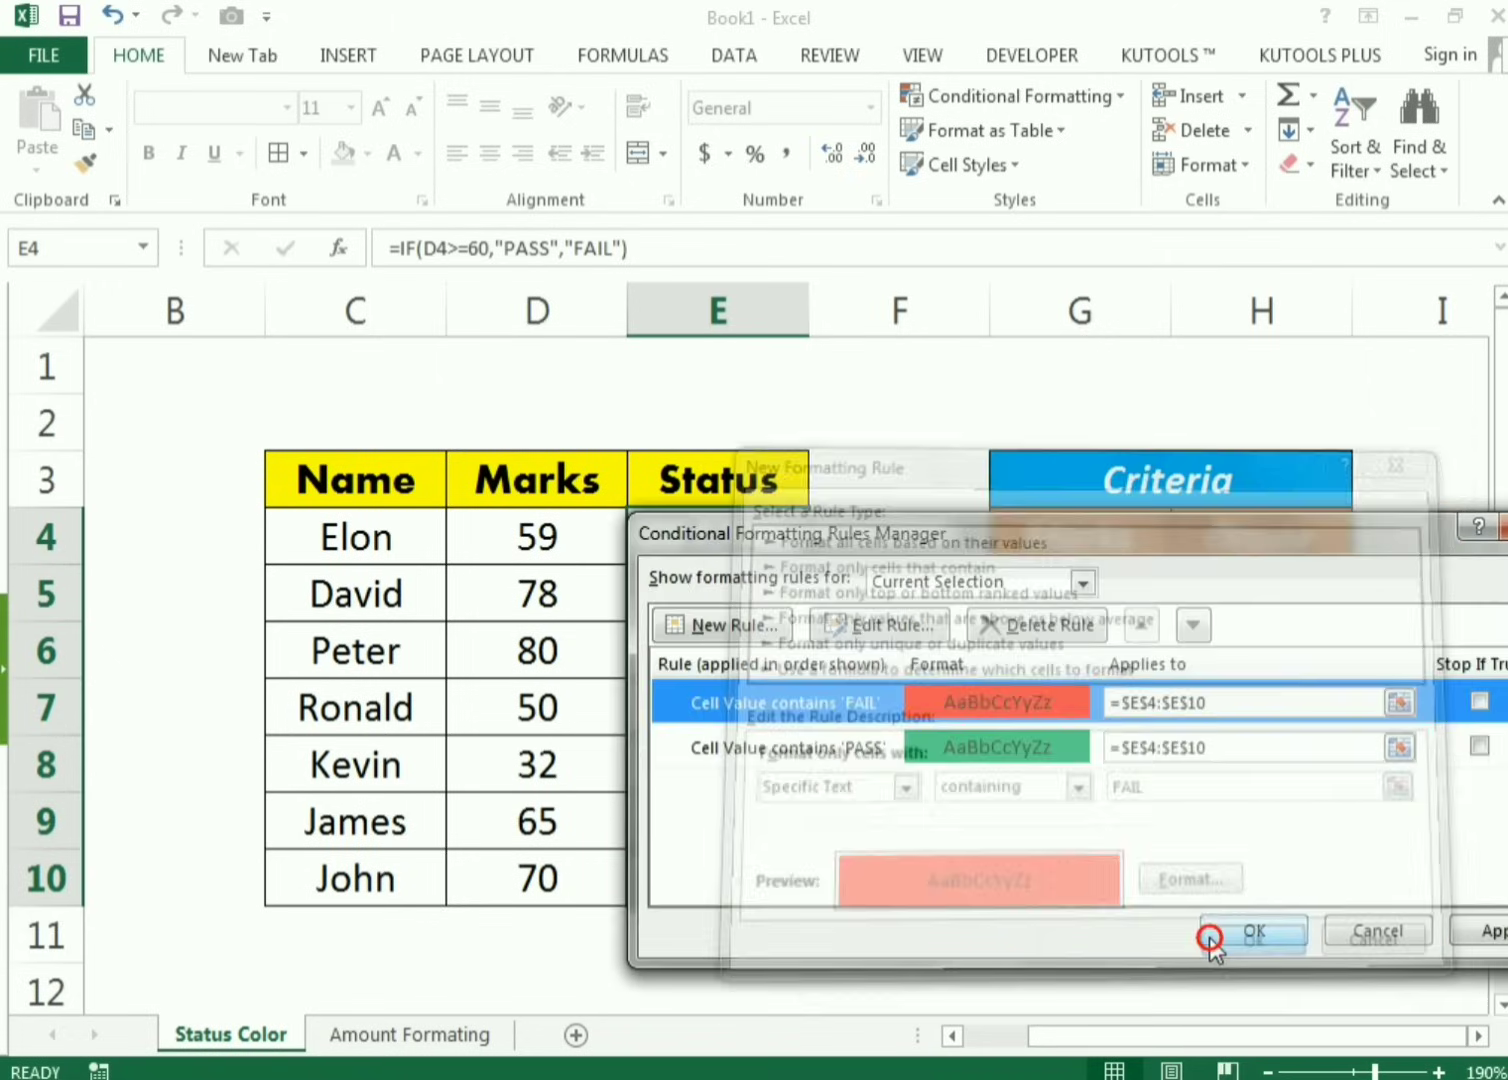
Step: Apply the FAIL and PASS conditional formatting rules to E4:E10 and close the rules manager
{"action": "left_click", "coordinate": [1492, 932]}
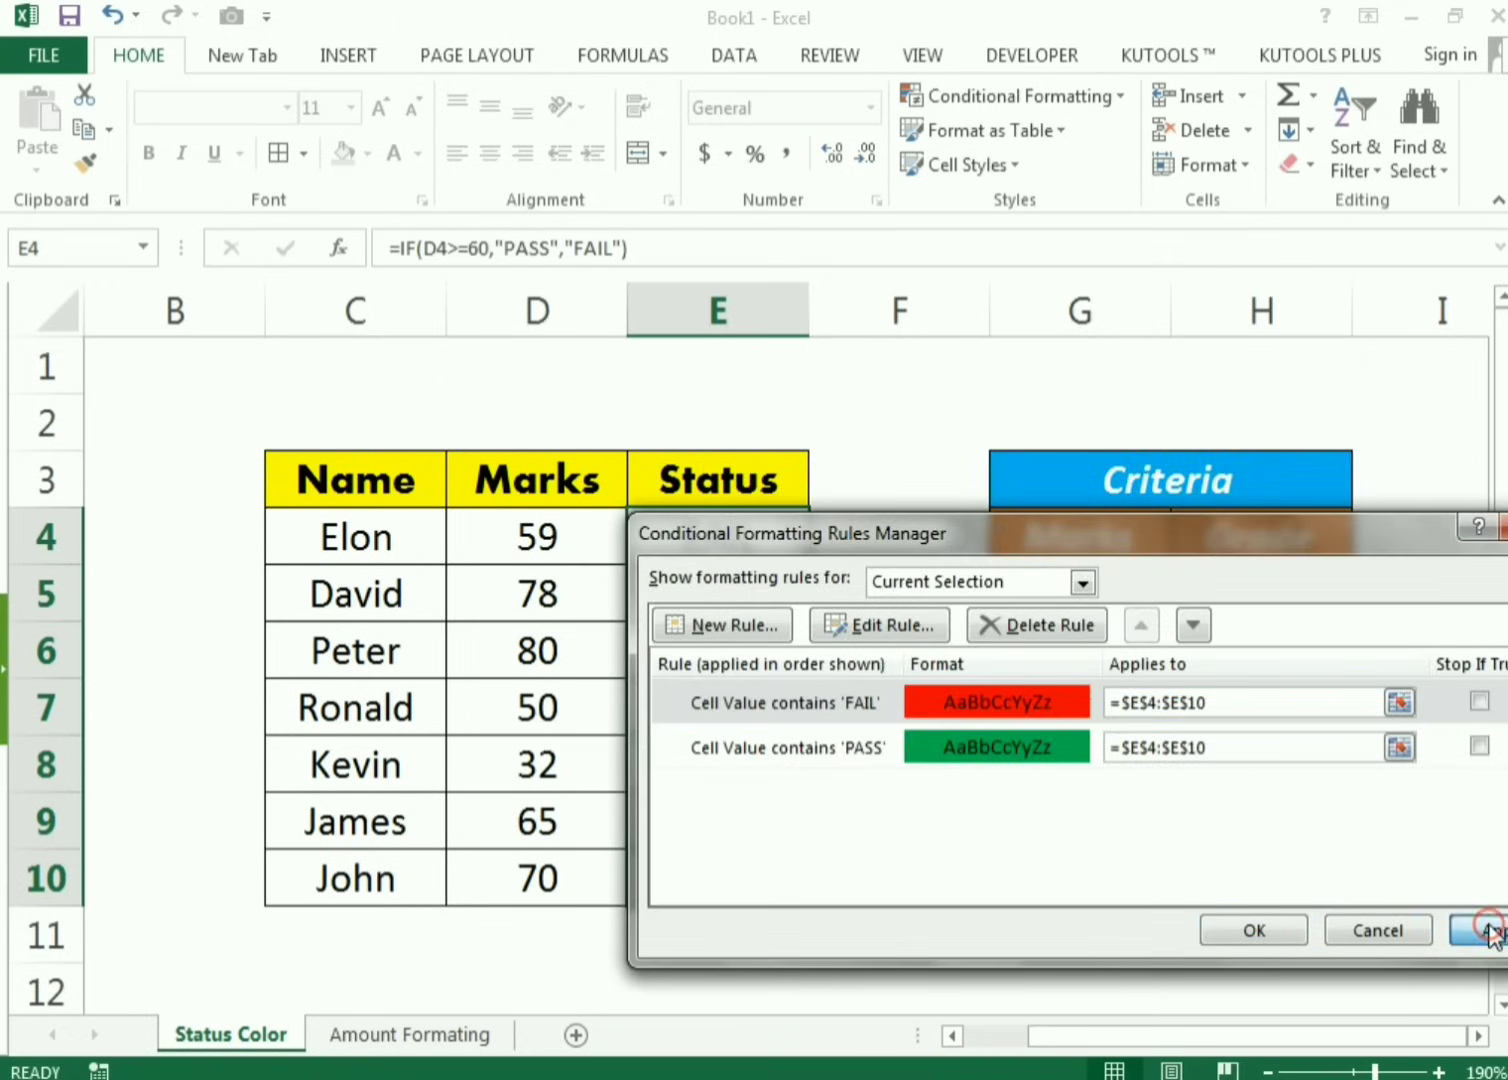
{"action": "left_click", "coordinate": [1258, 929]}
{"action": "left_click", "coordinate": [1264, 921]}
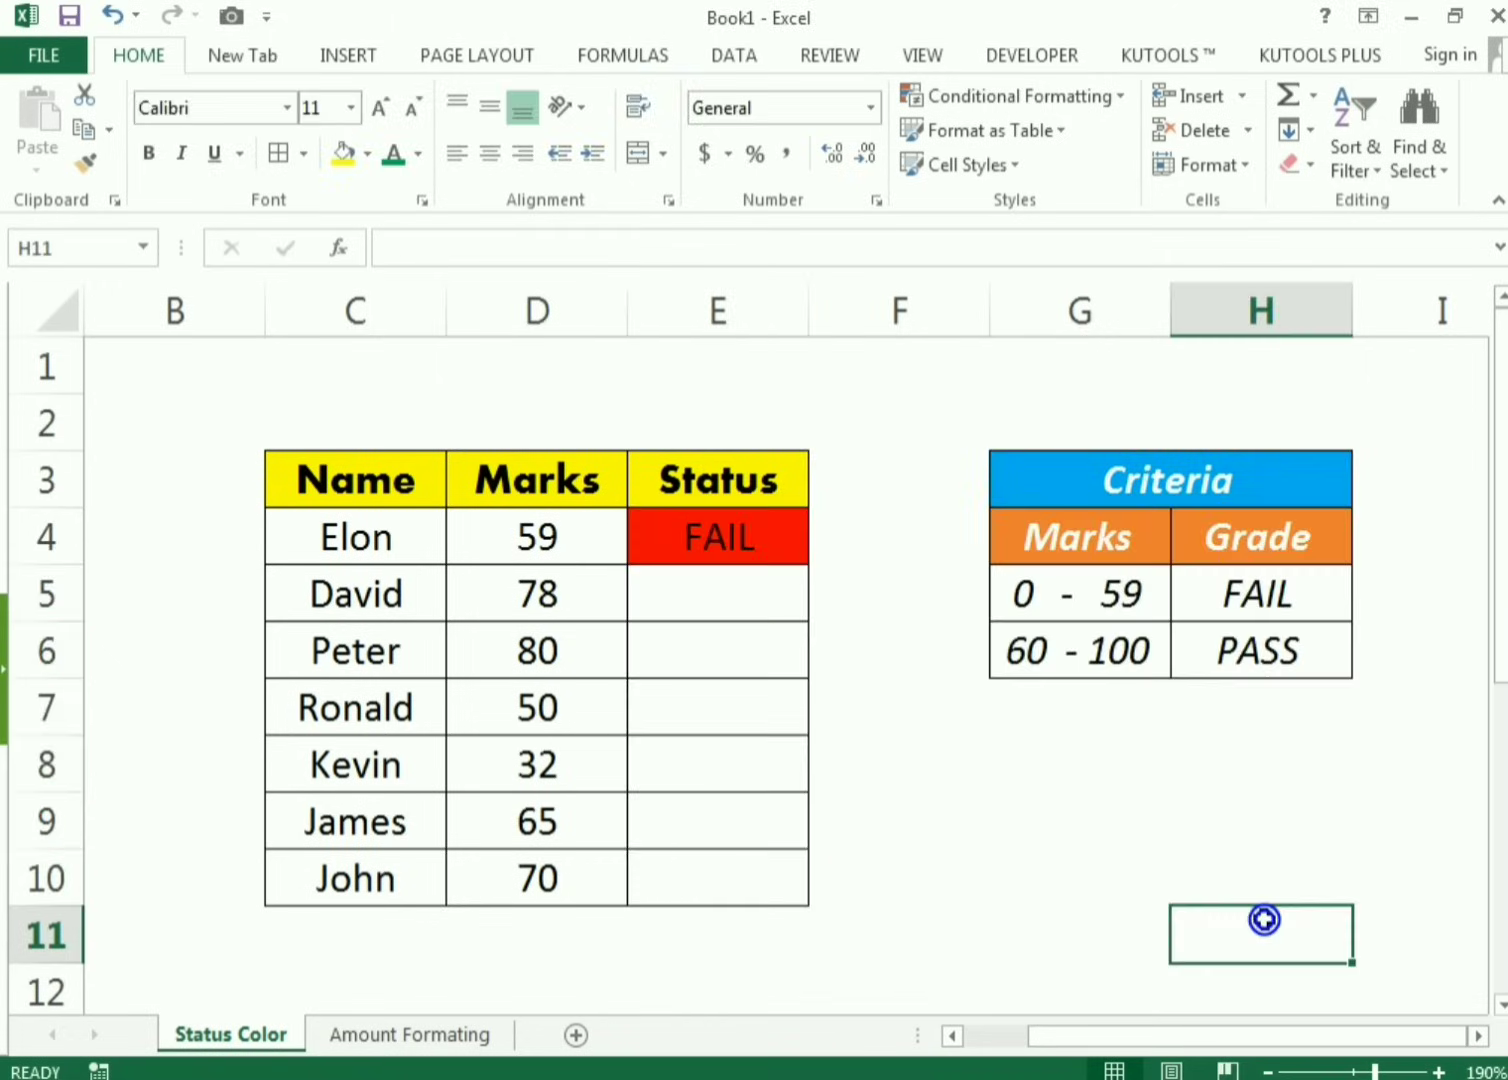
{"action": "left_click", "coordinate": [983, 828]}
Step: Fill the status formula from E4 down through E10
{"action": "left_click", "coordinate": [641, 549]}
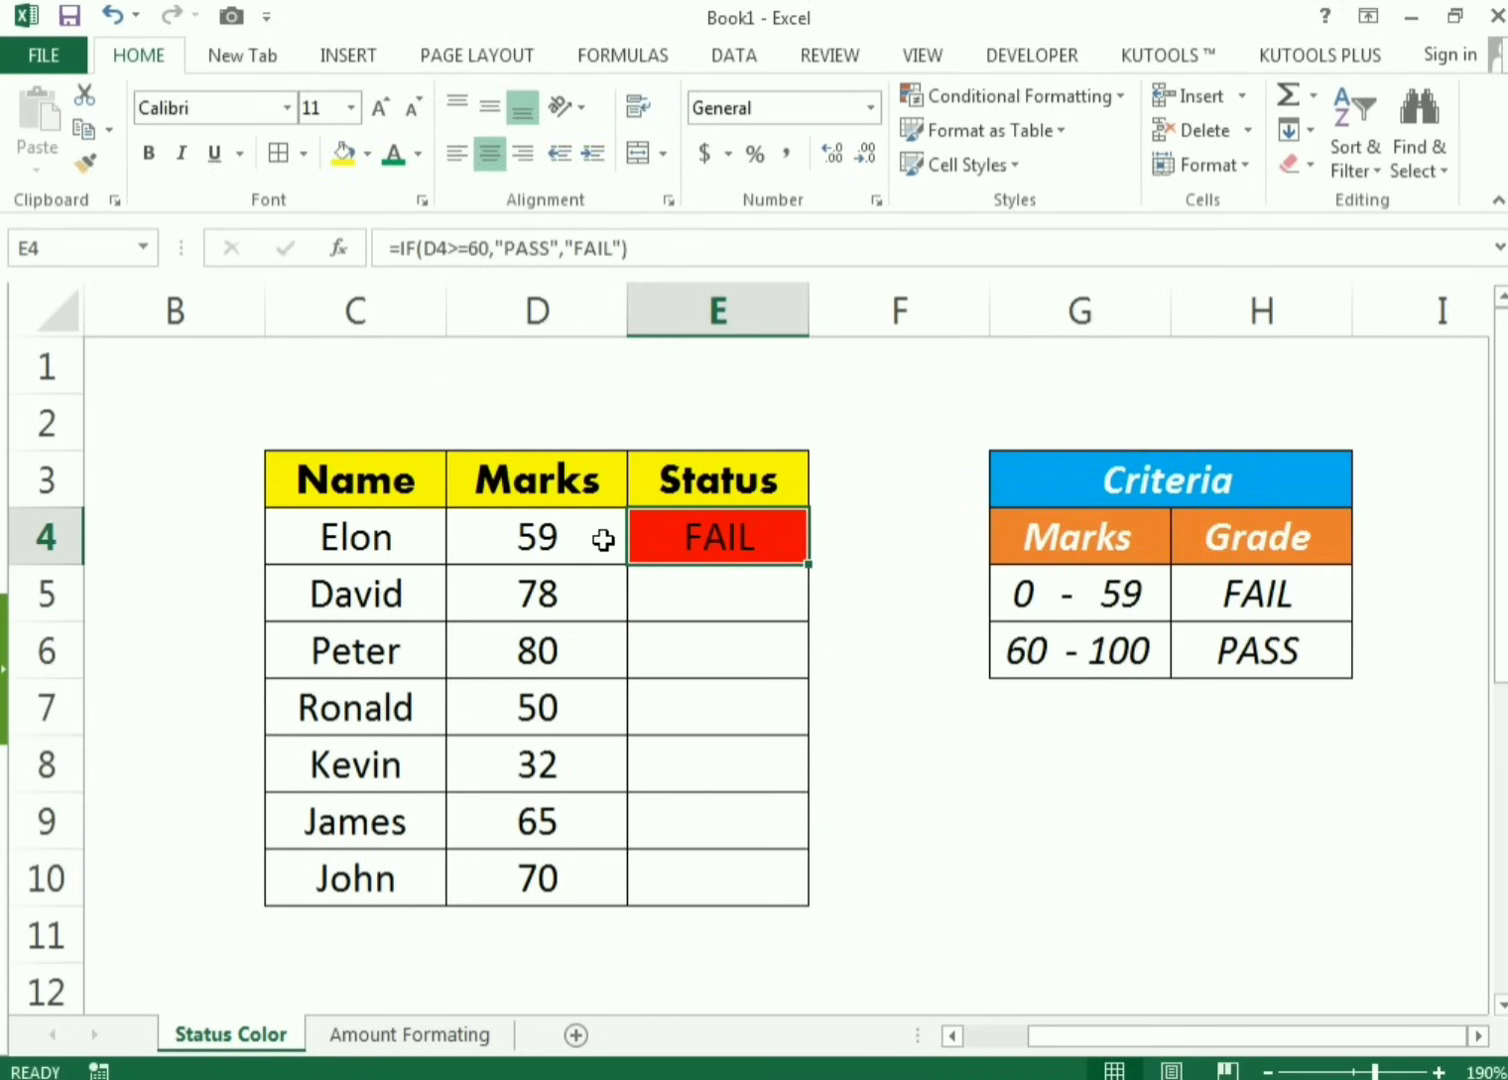
{"action": "left_click", "coordinate": [578, 534]}
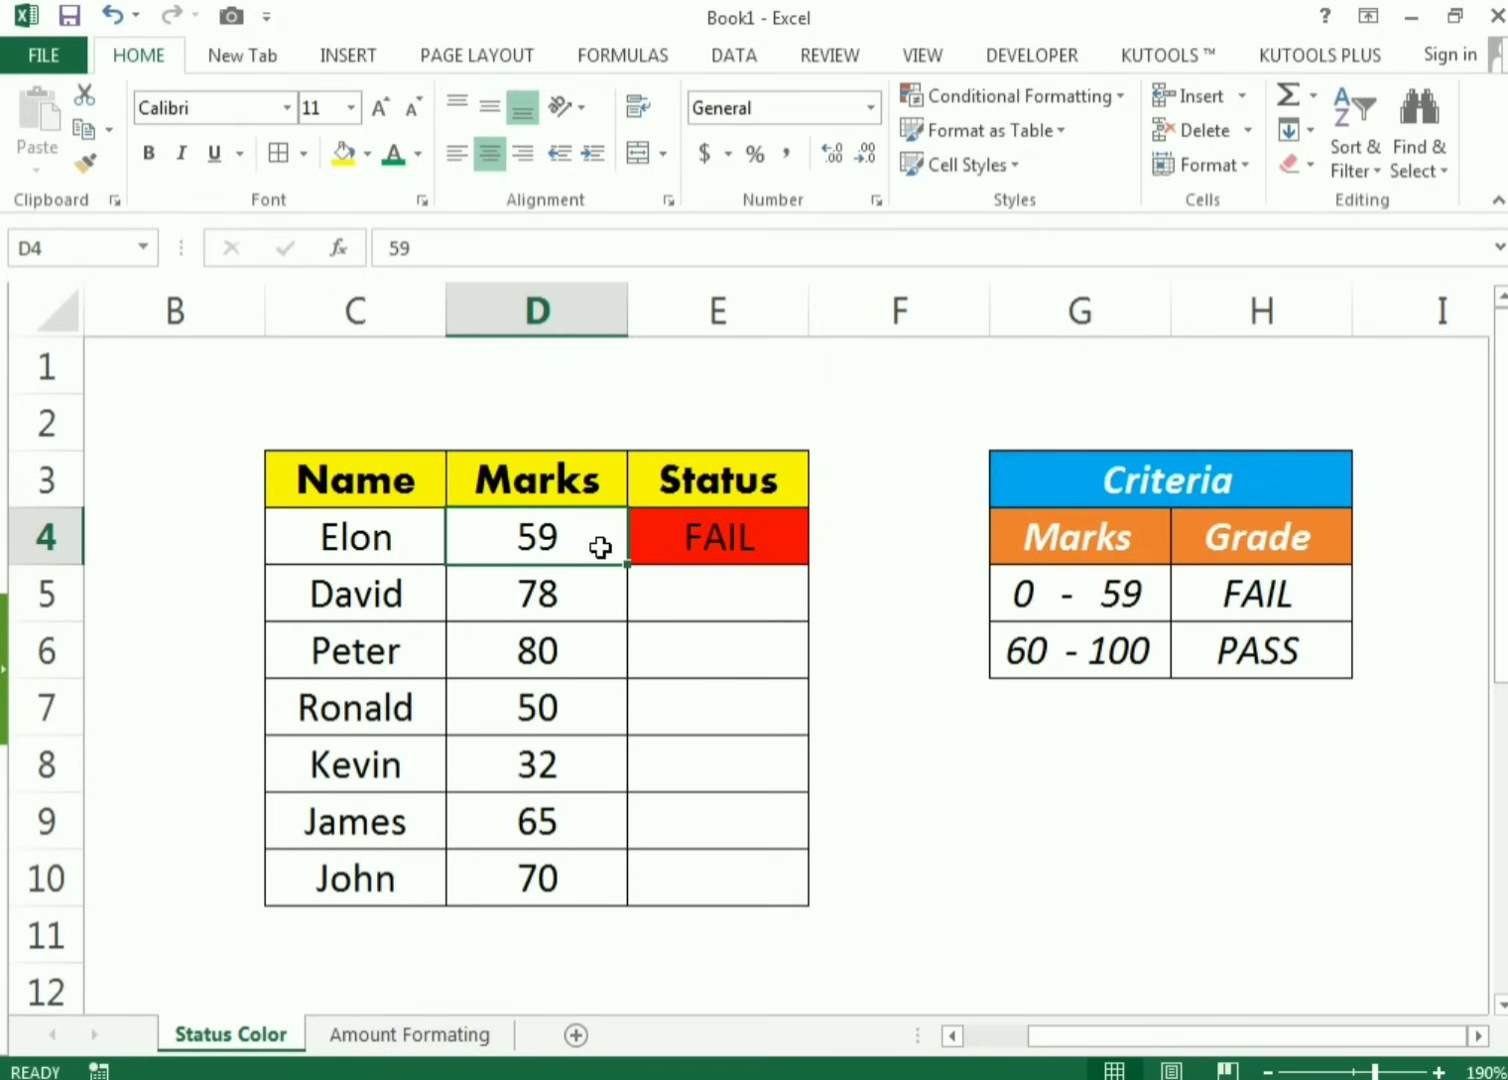
{"action": "left_click", "coordinate": [712, 545]}
{"action": "left_click_drag", "start_coordinate": [810, 566], "coordinate": [818, 892]}
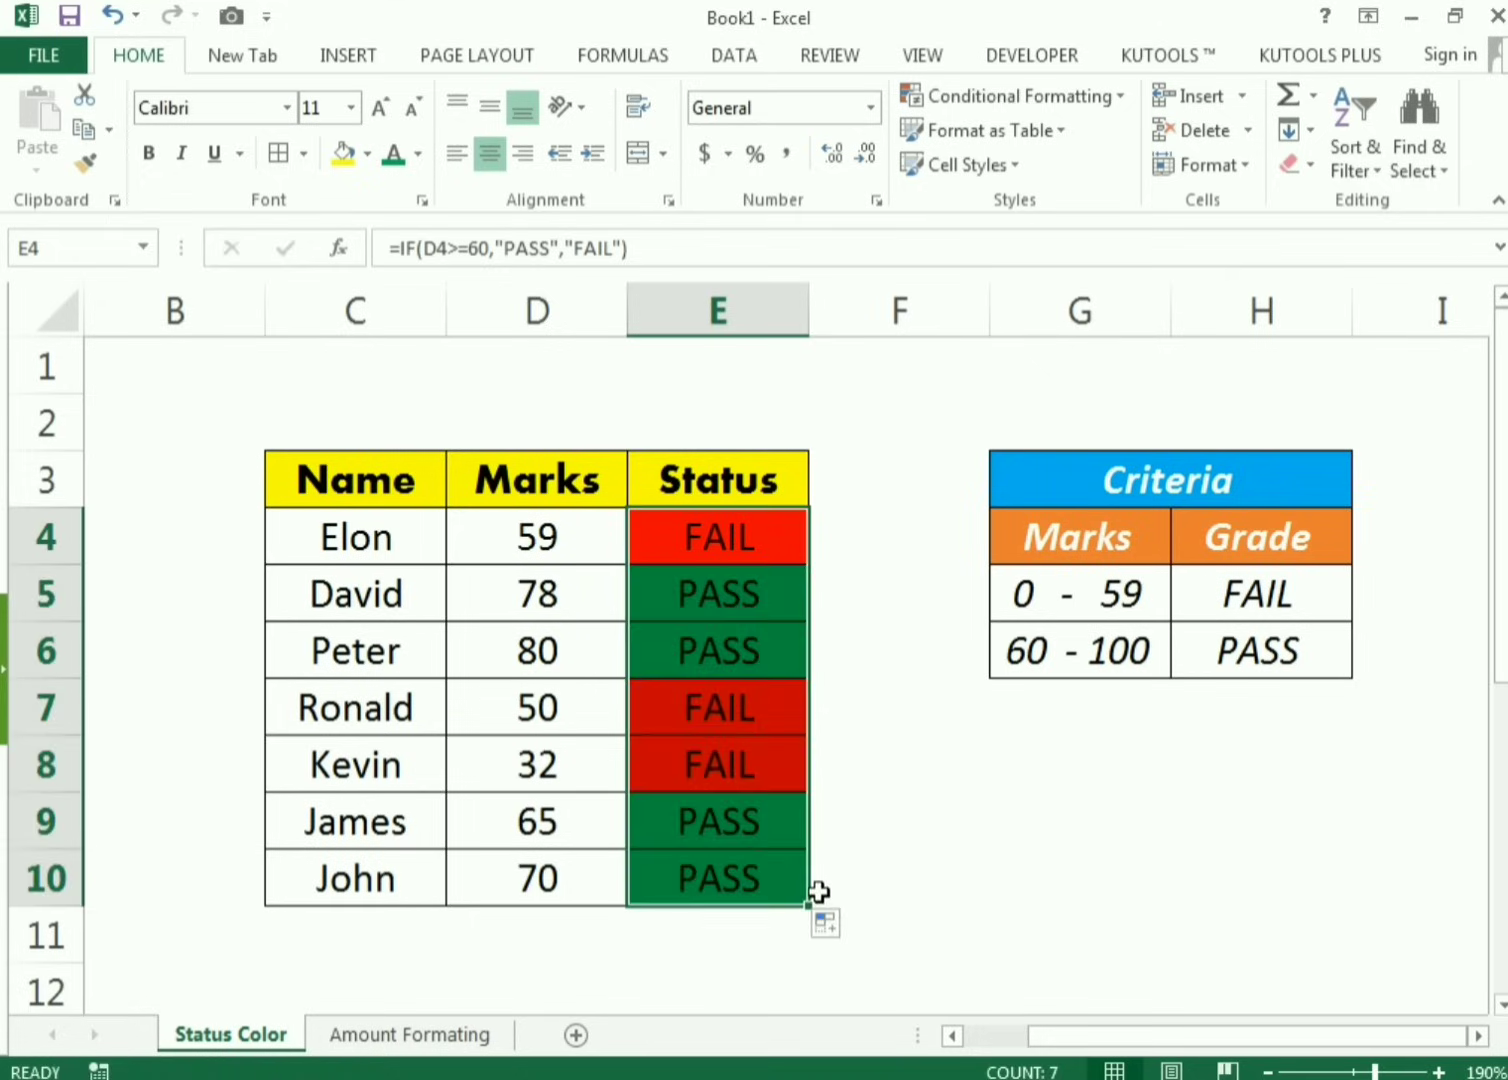
{"action": "left_click", "coordinate": [856, 818]}
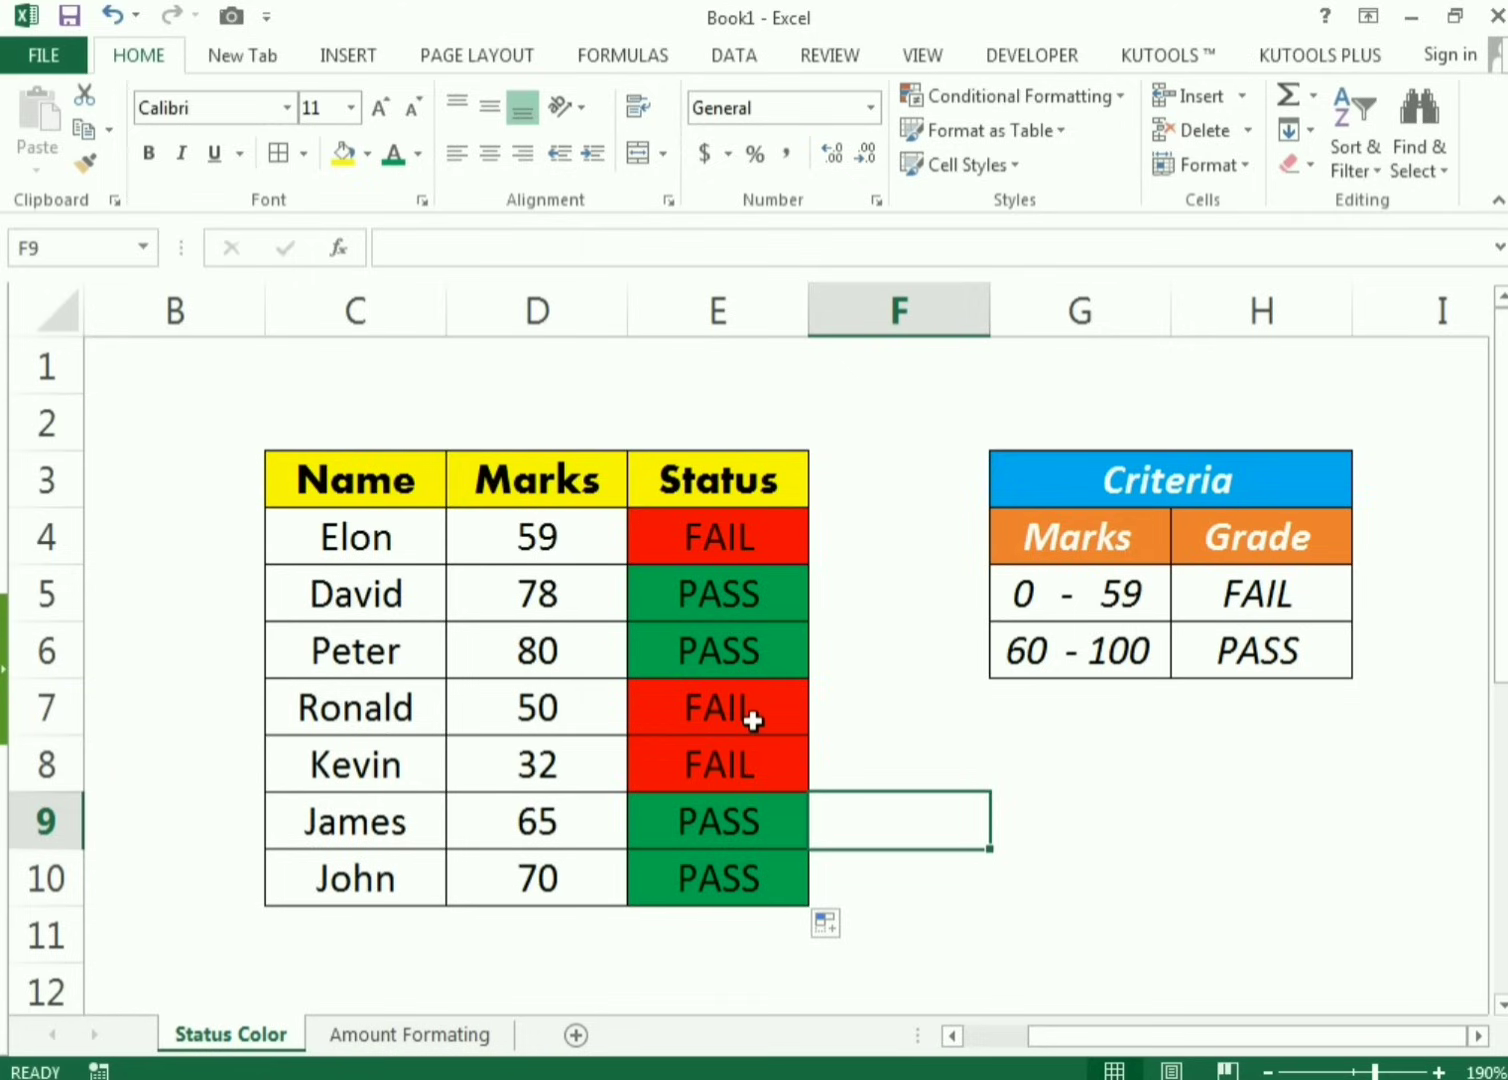
Step: Set the marks in D4 to 92 to test the status colouring
{"action": "left_click", "coordinate": [527, 545]}
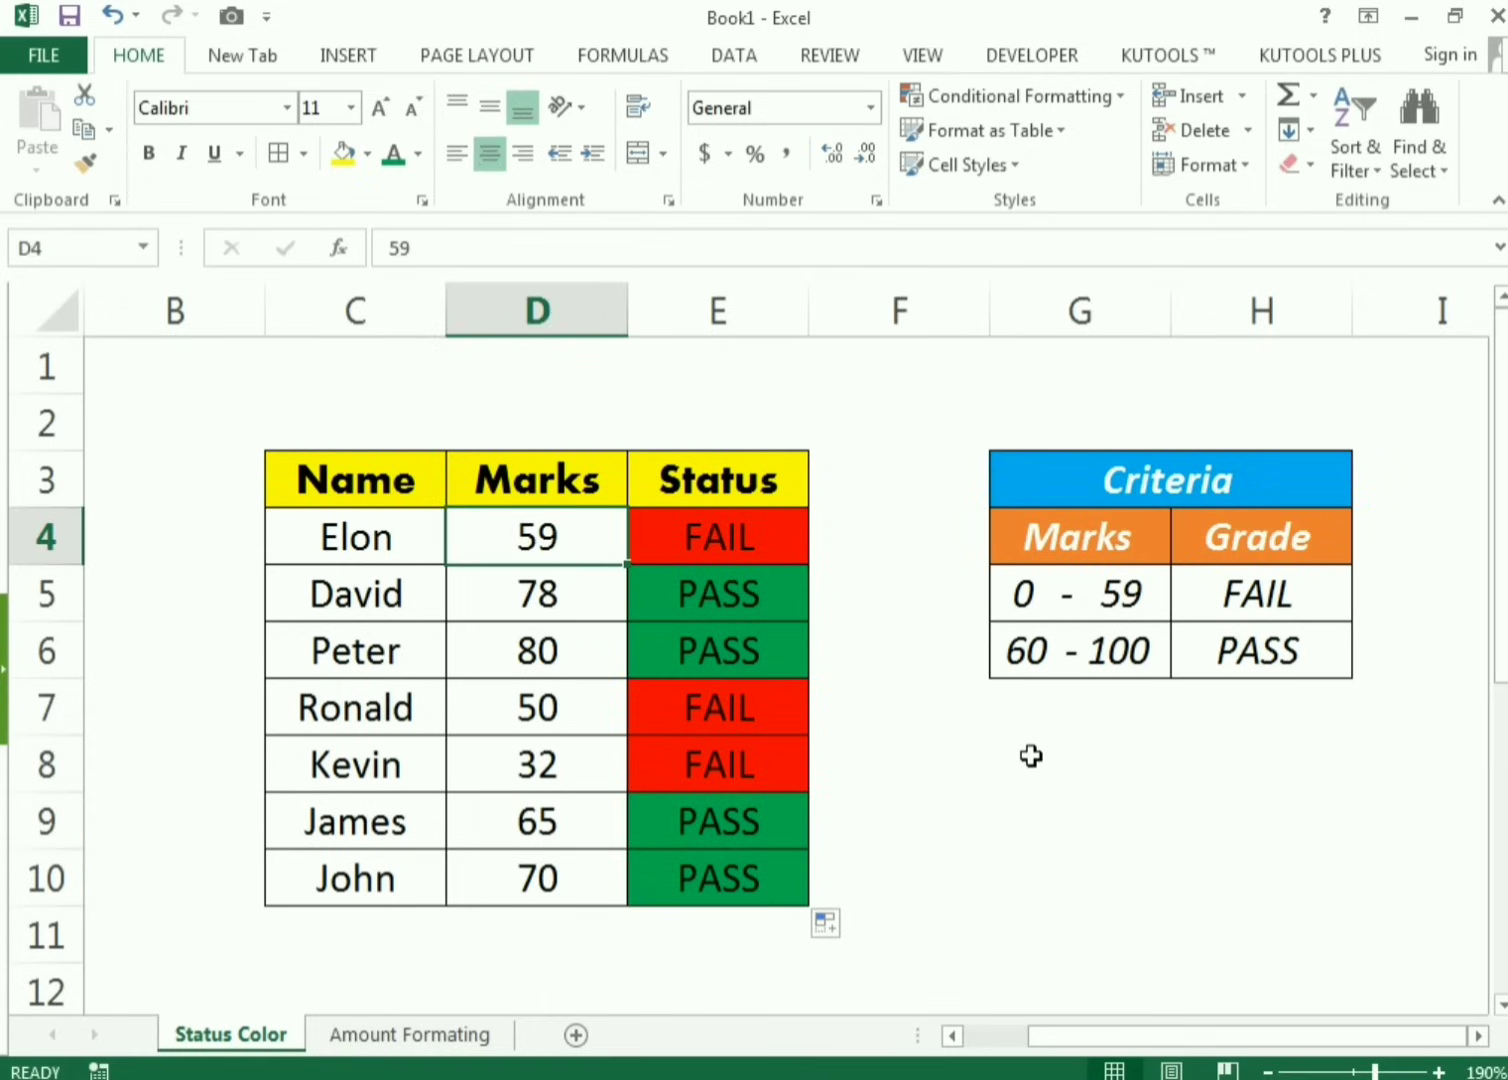
{"action": "type", "text": "9"}
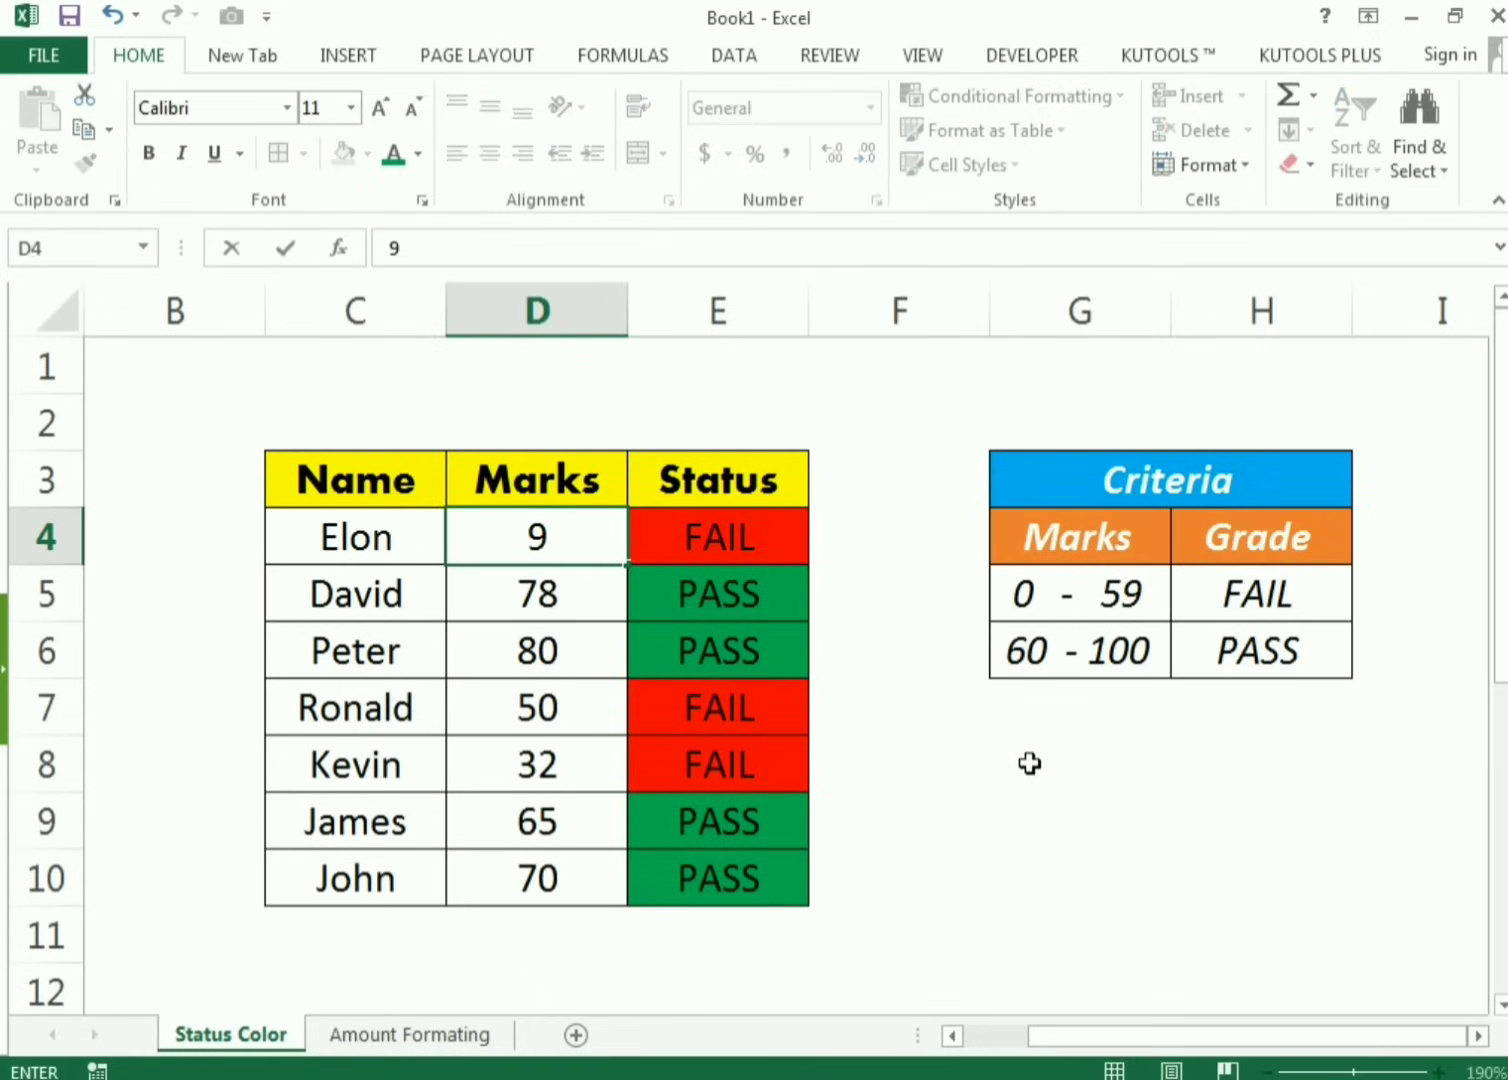
{"action": "type", "text": "2"}
{"action": "key", "text": "Return"}
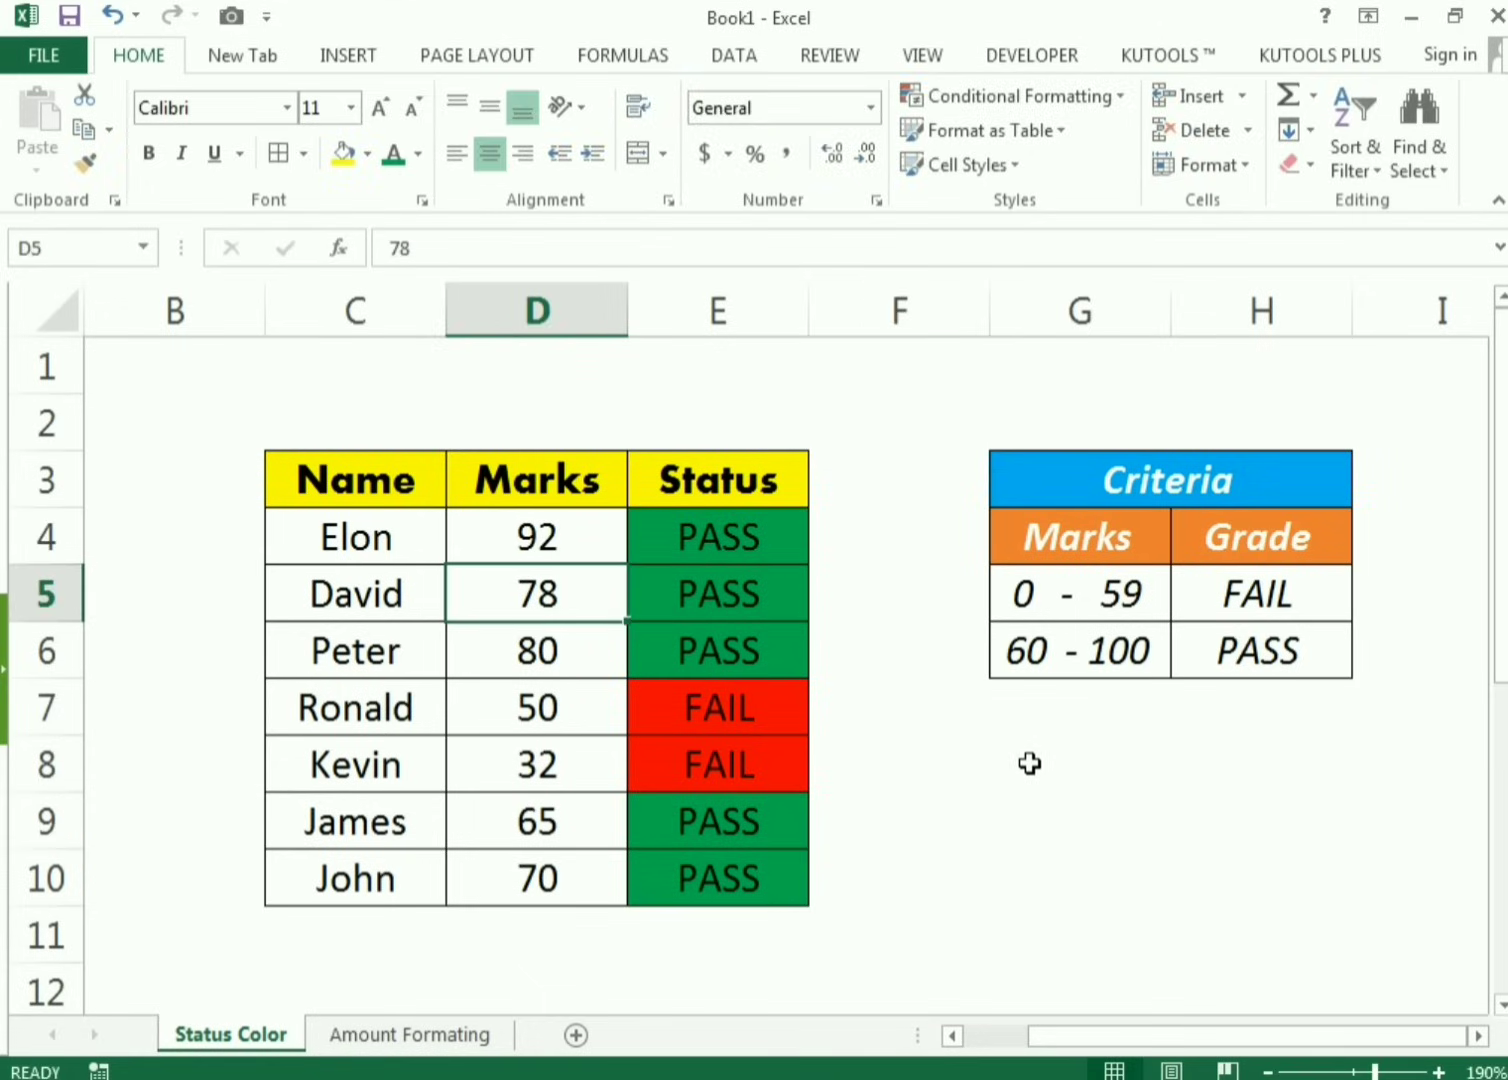
Step: Set the marks in D6 to 10 to test the status colouring for a failing mark
{"action": "key", "text": "Up"}
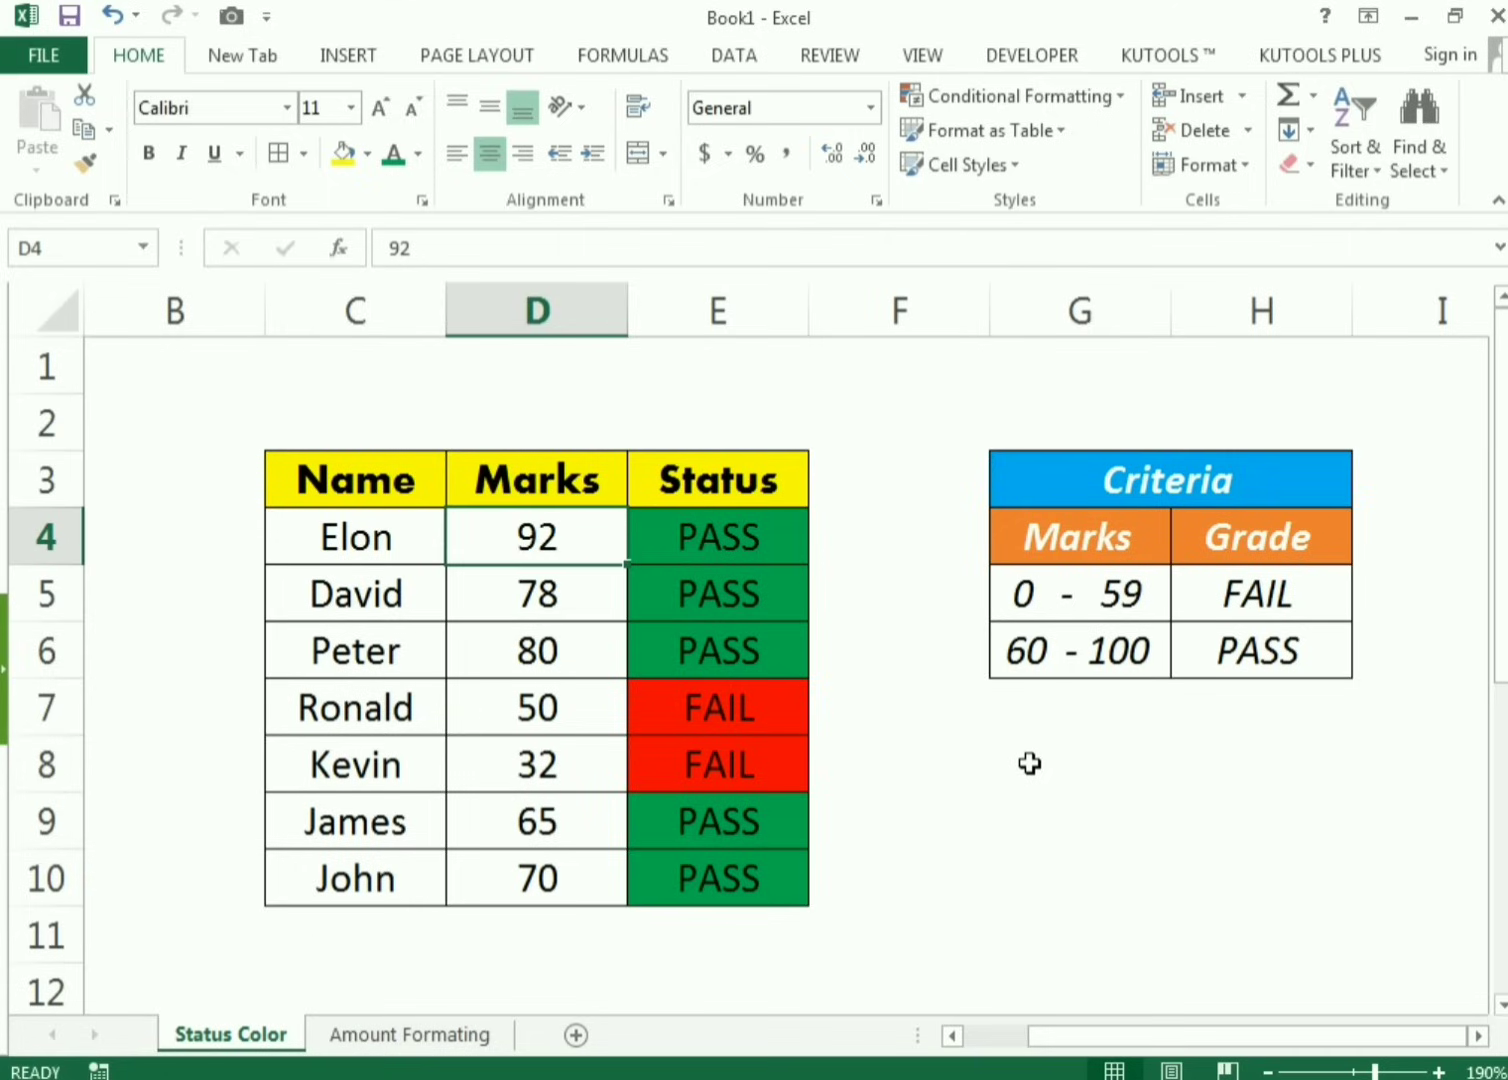
{"action": "key", "text": "Down"}
{"action": "key", "text": "Down"}
{"action": "key", "text": "Down"}
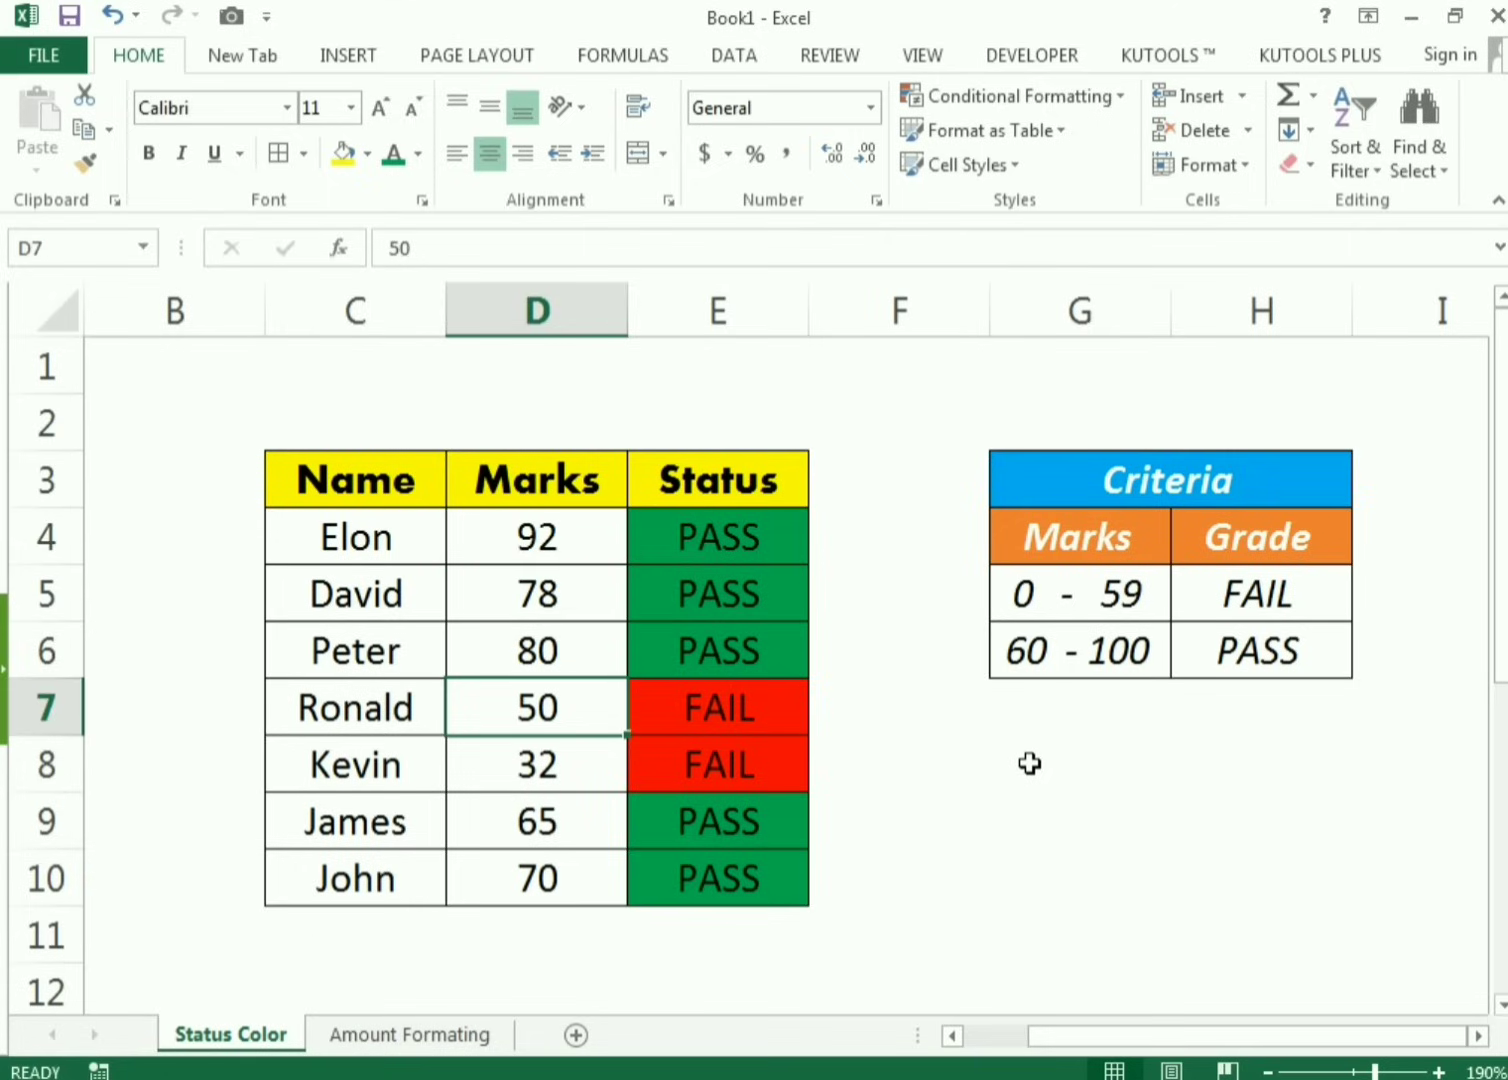
{"action": "key", "text": "Up"}
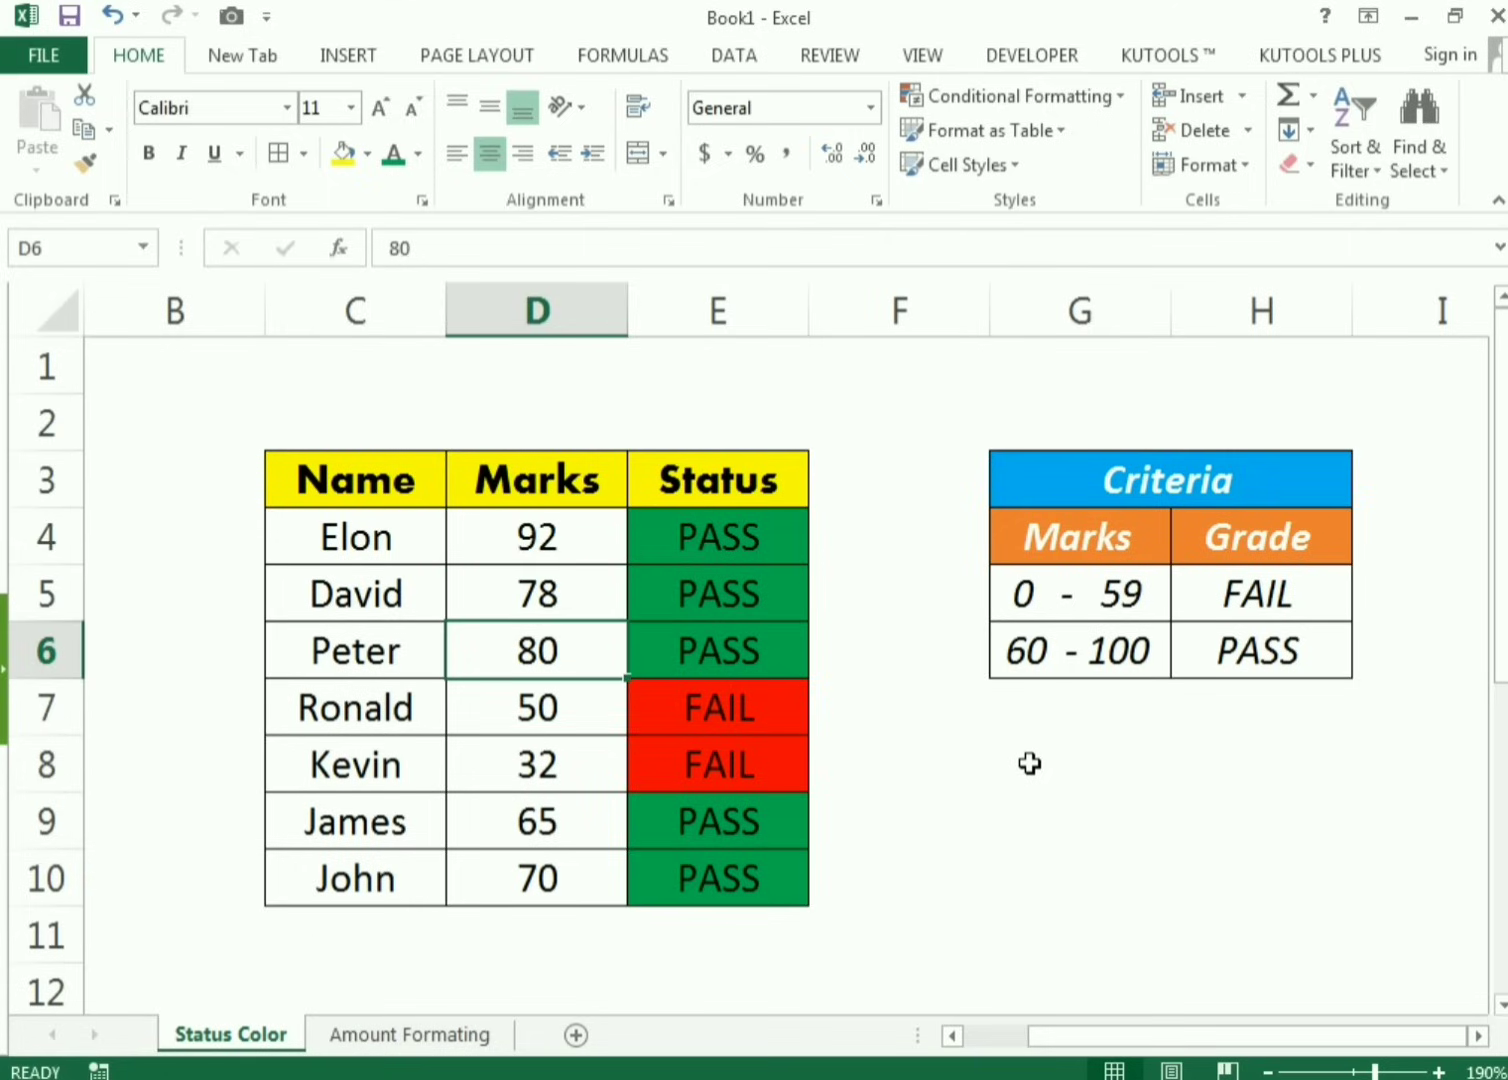
{"action": "type", "text": "1"}
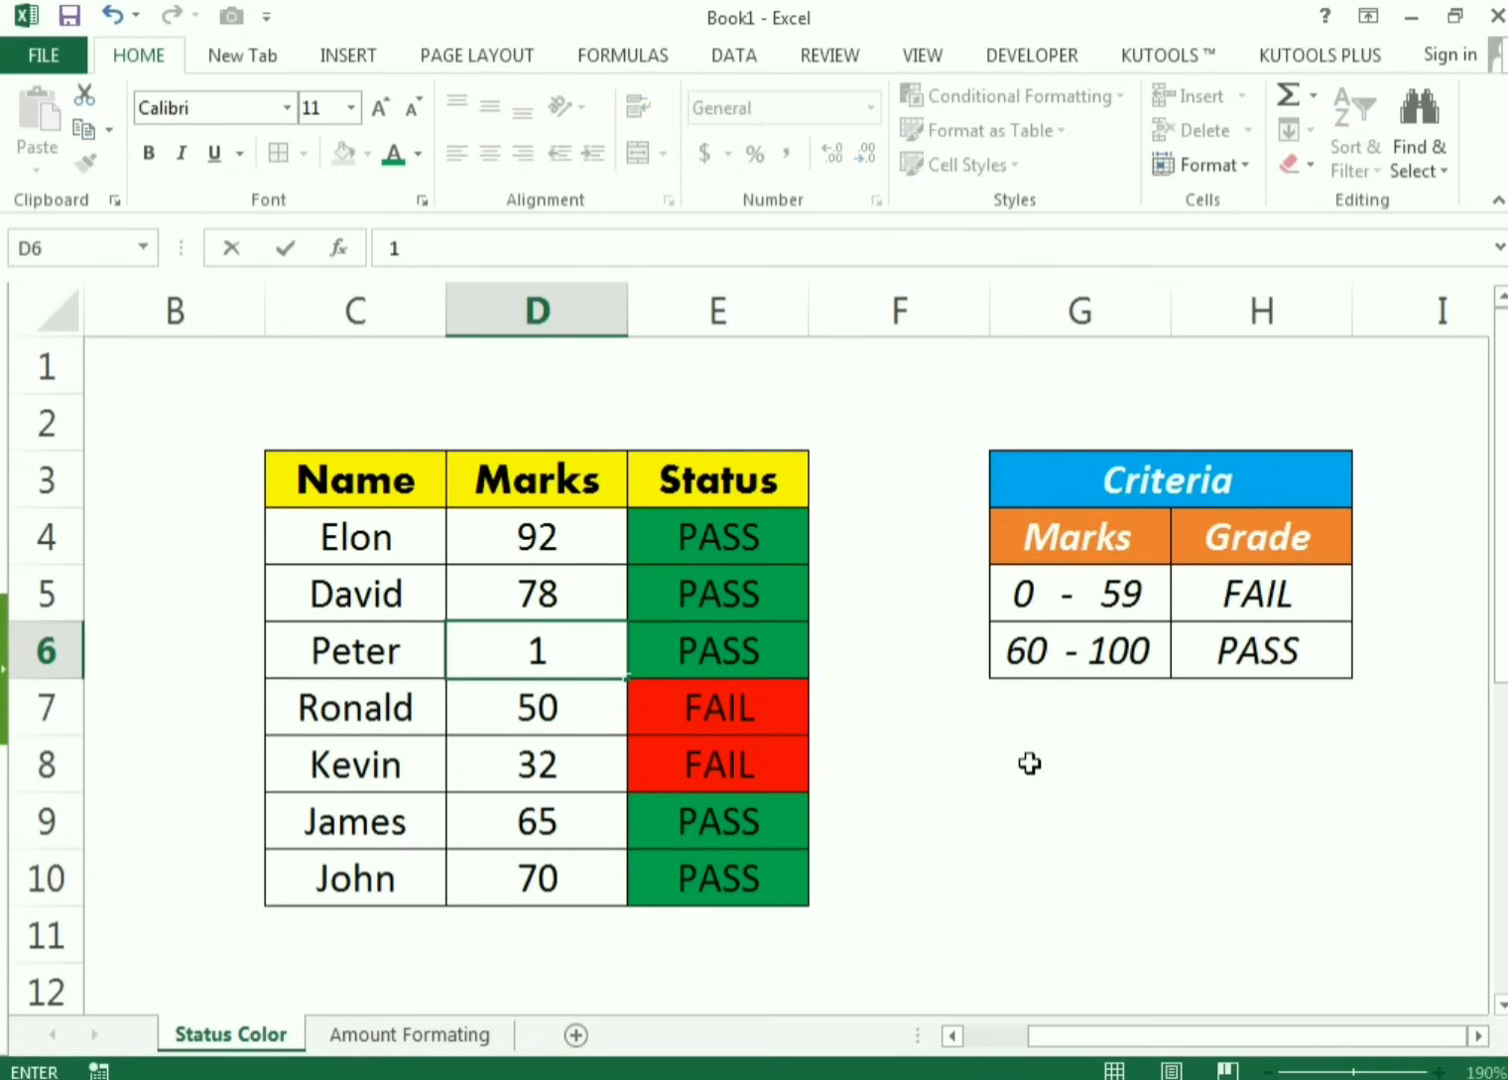
{"action": "type", "text": "0"}
{"action": "key", "text": "Return"}
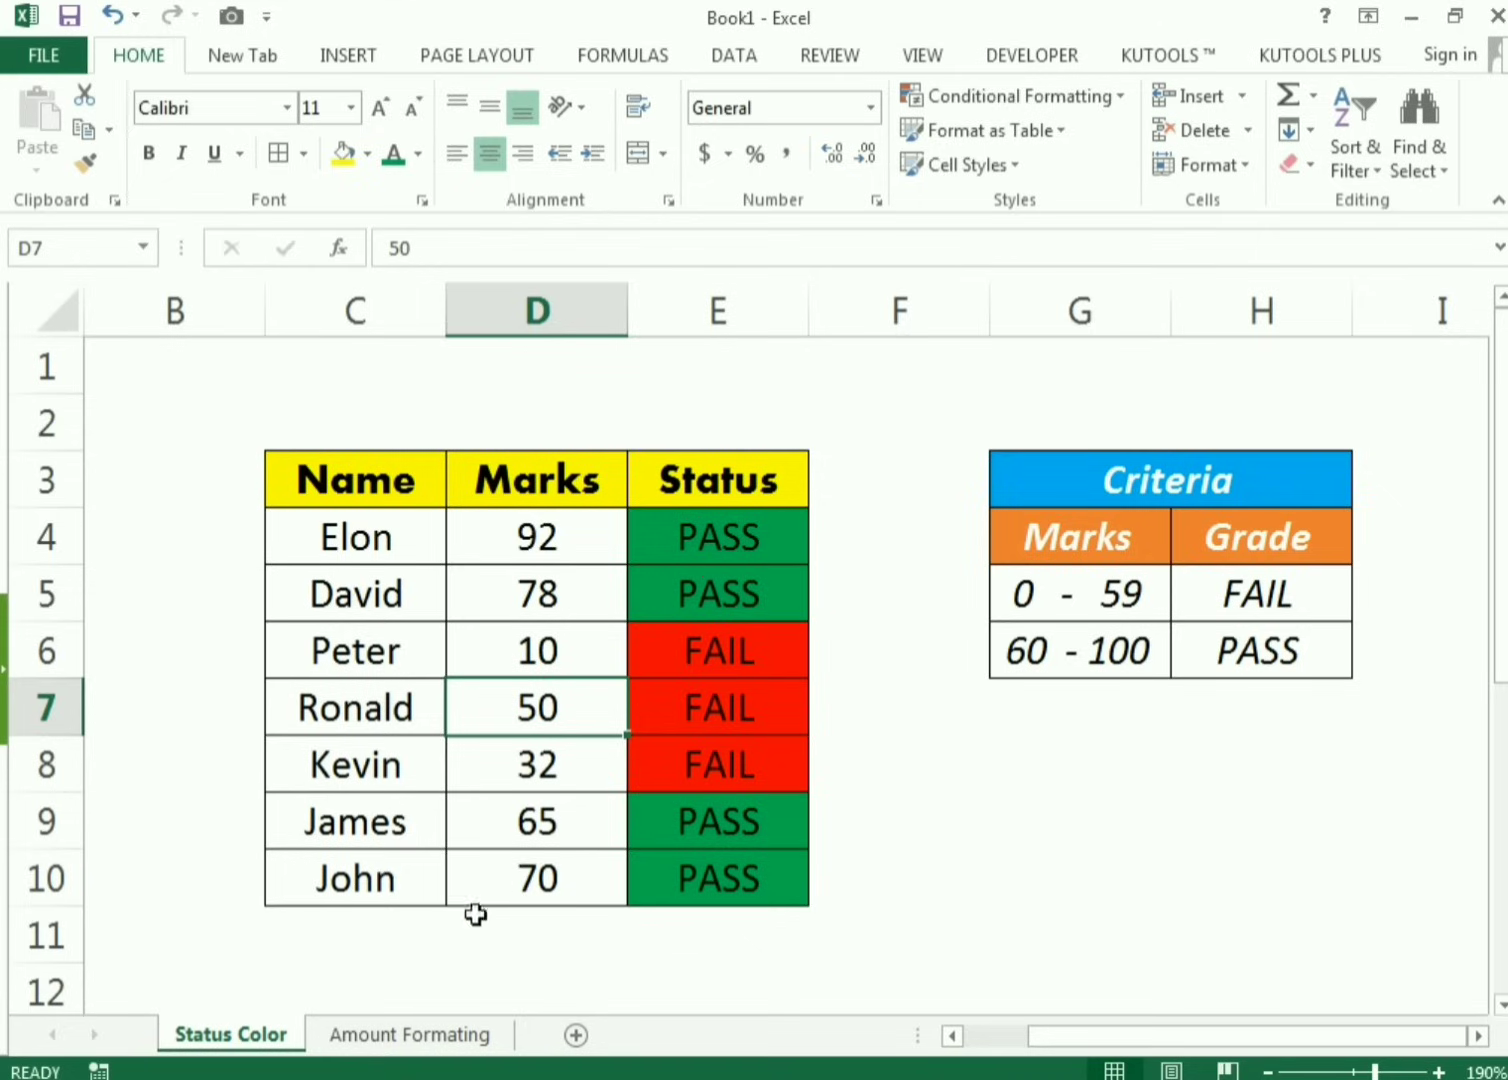
Step: Switch to the Amount Formating sheet and look over its Emp #, Name and Sales columns
{"action": "left_click", "coordinate": [418, 1036]}
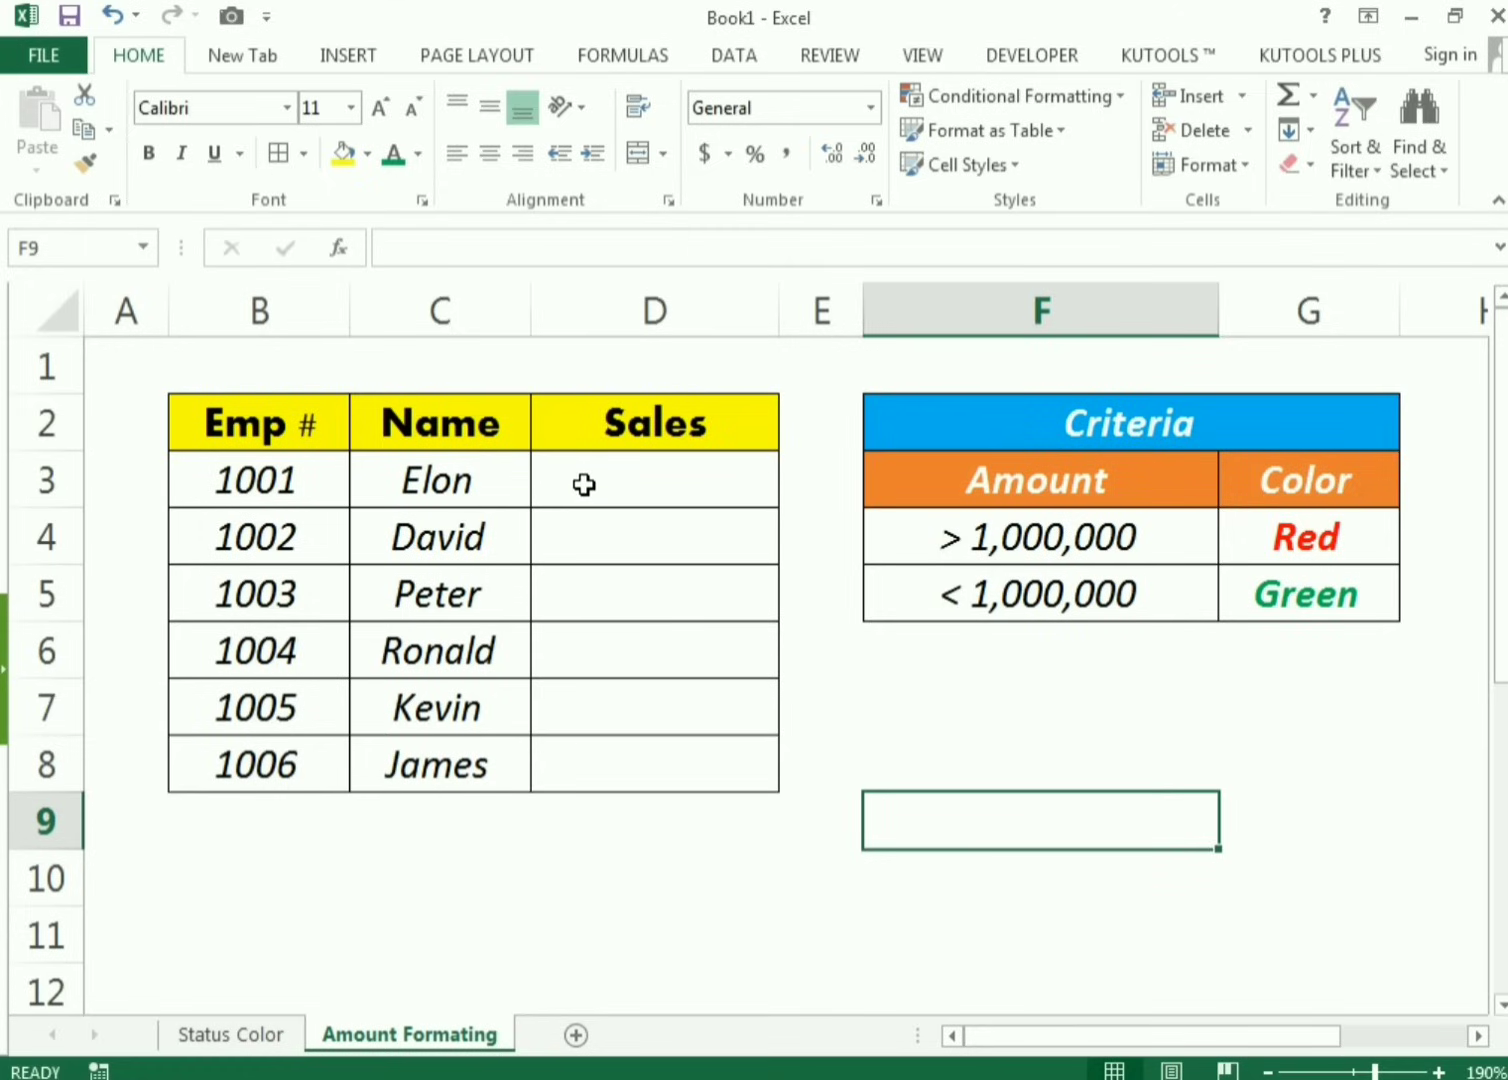
{"action": "left_click_drag", "start_coordinate": [246, 432], "coordinate": [236, 753]}
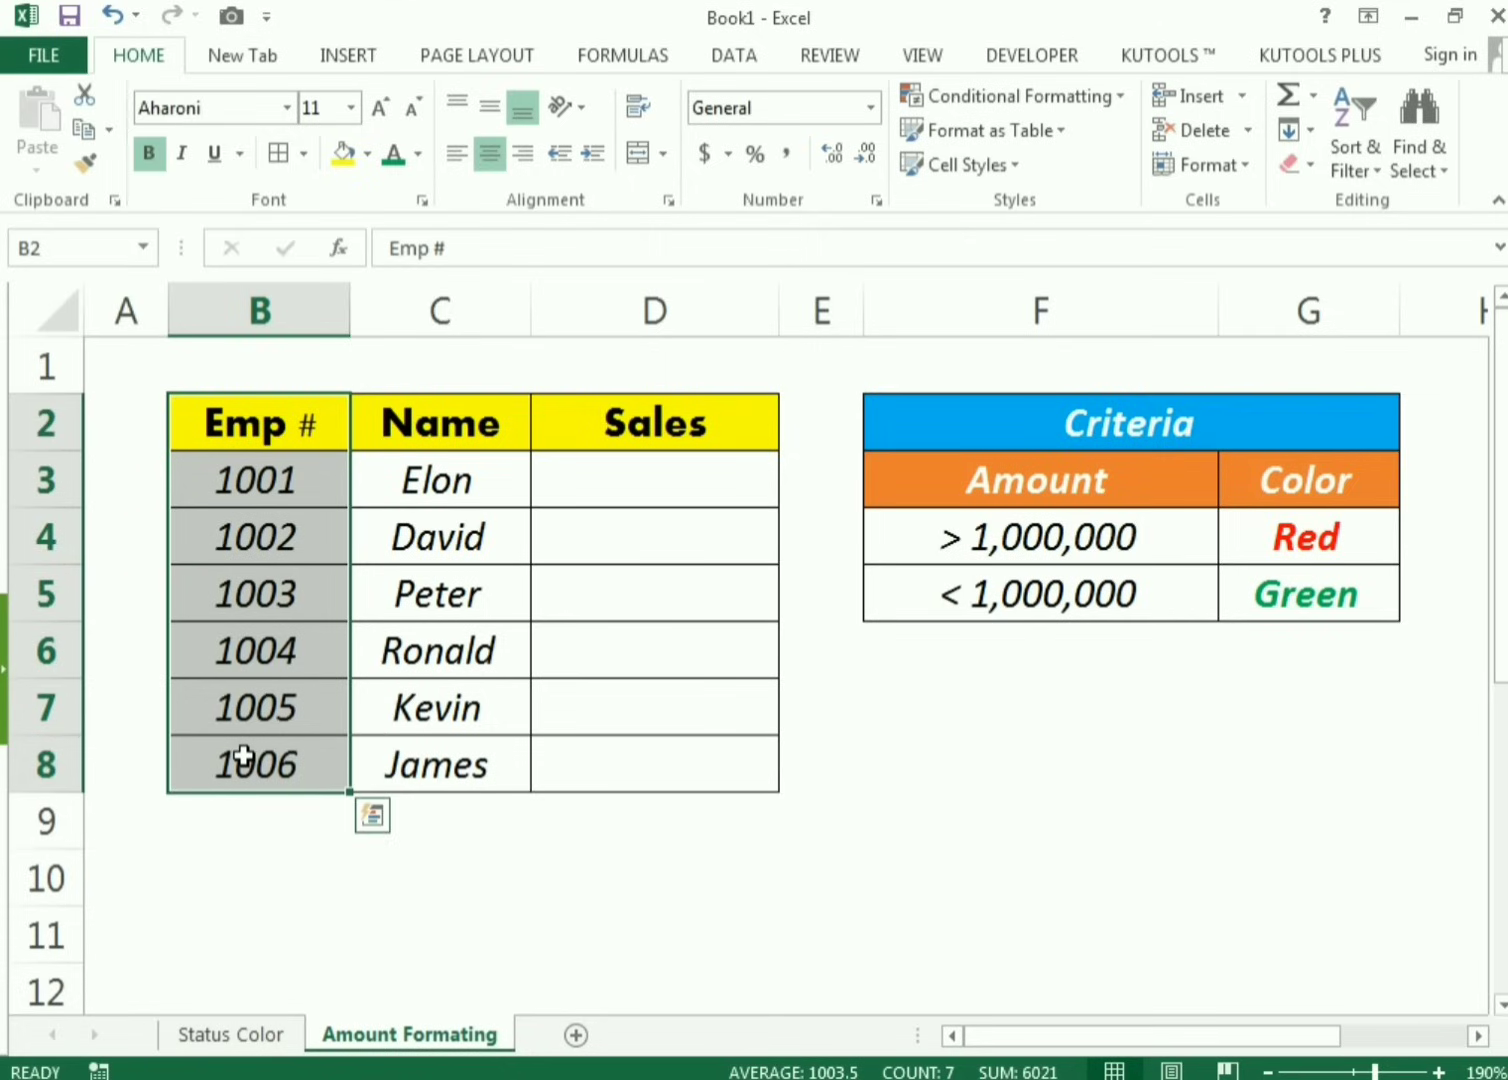
{"action": "left_click_drag", "start_coordinate": [397, 427], "coordinate": [399, 760]}
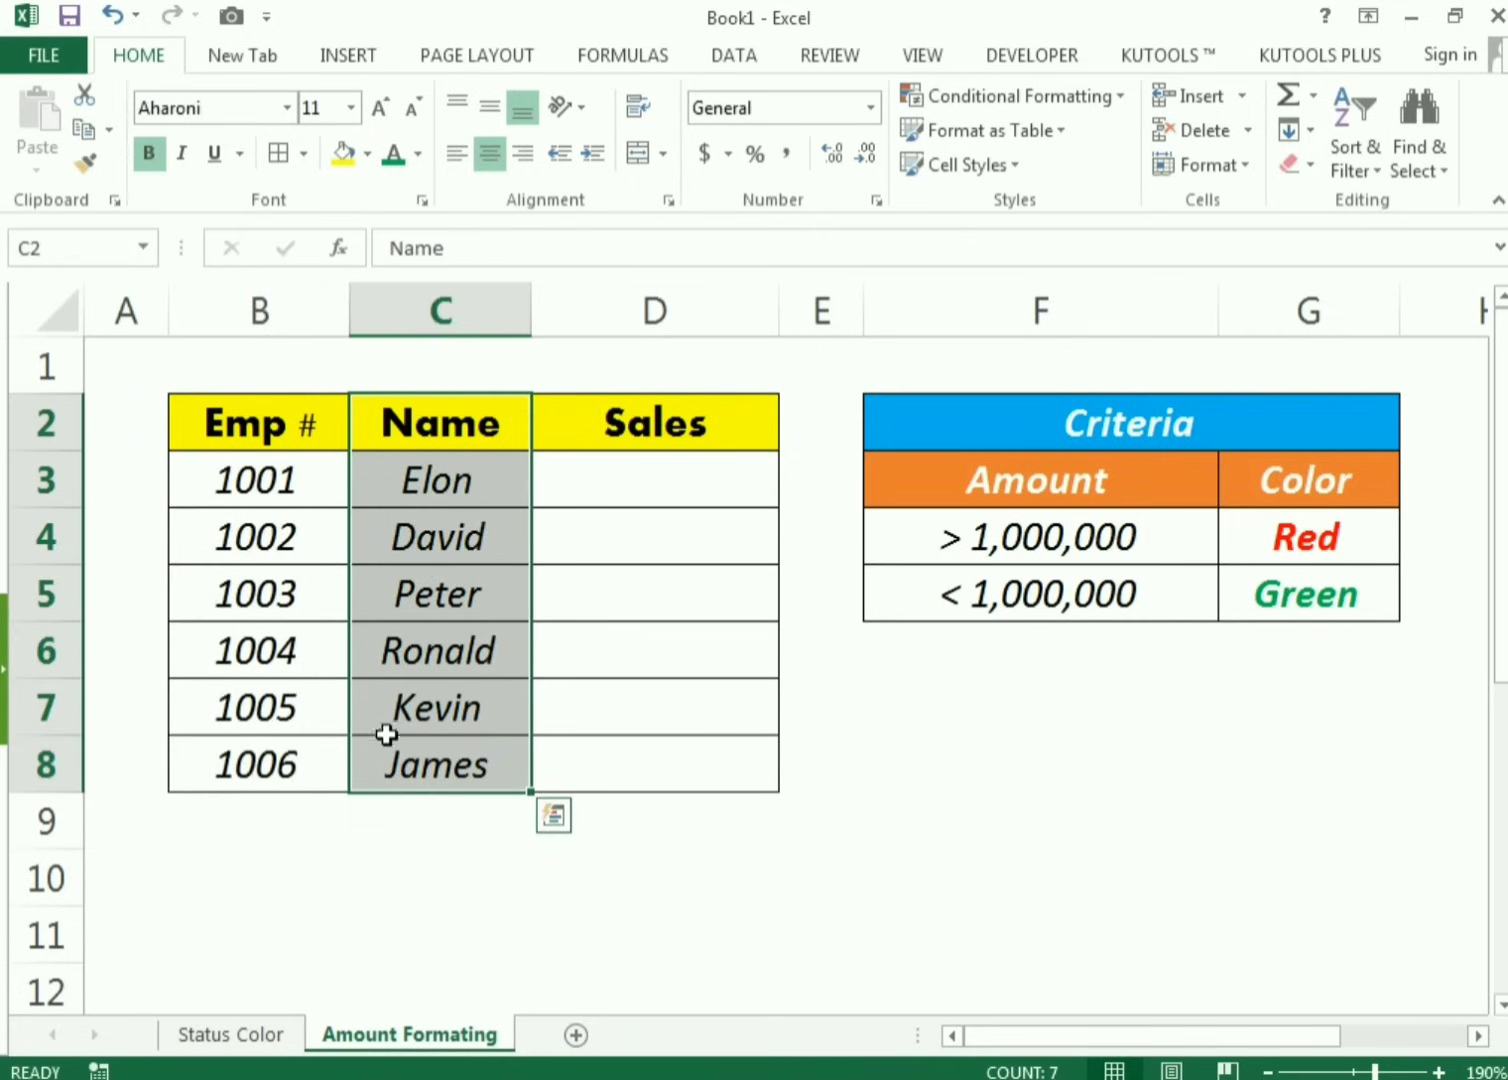
{"action": "left_click", "coordinate": [587, 473]}
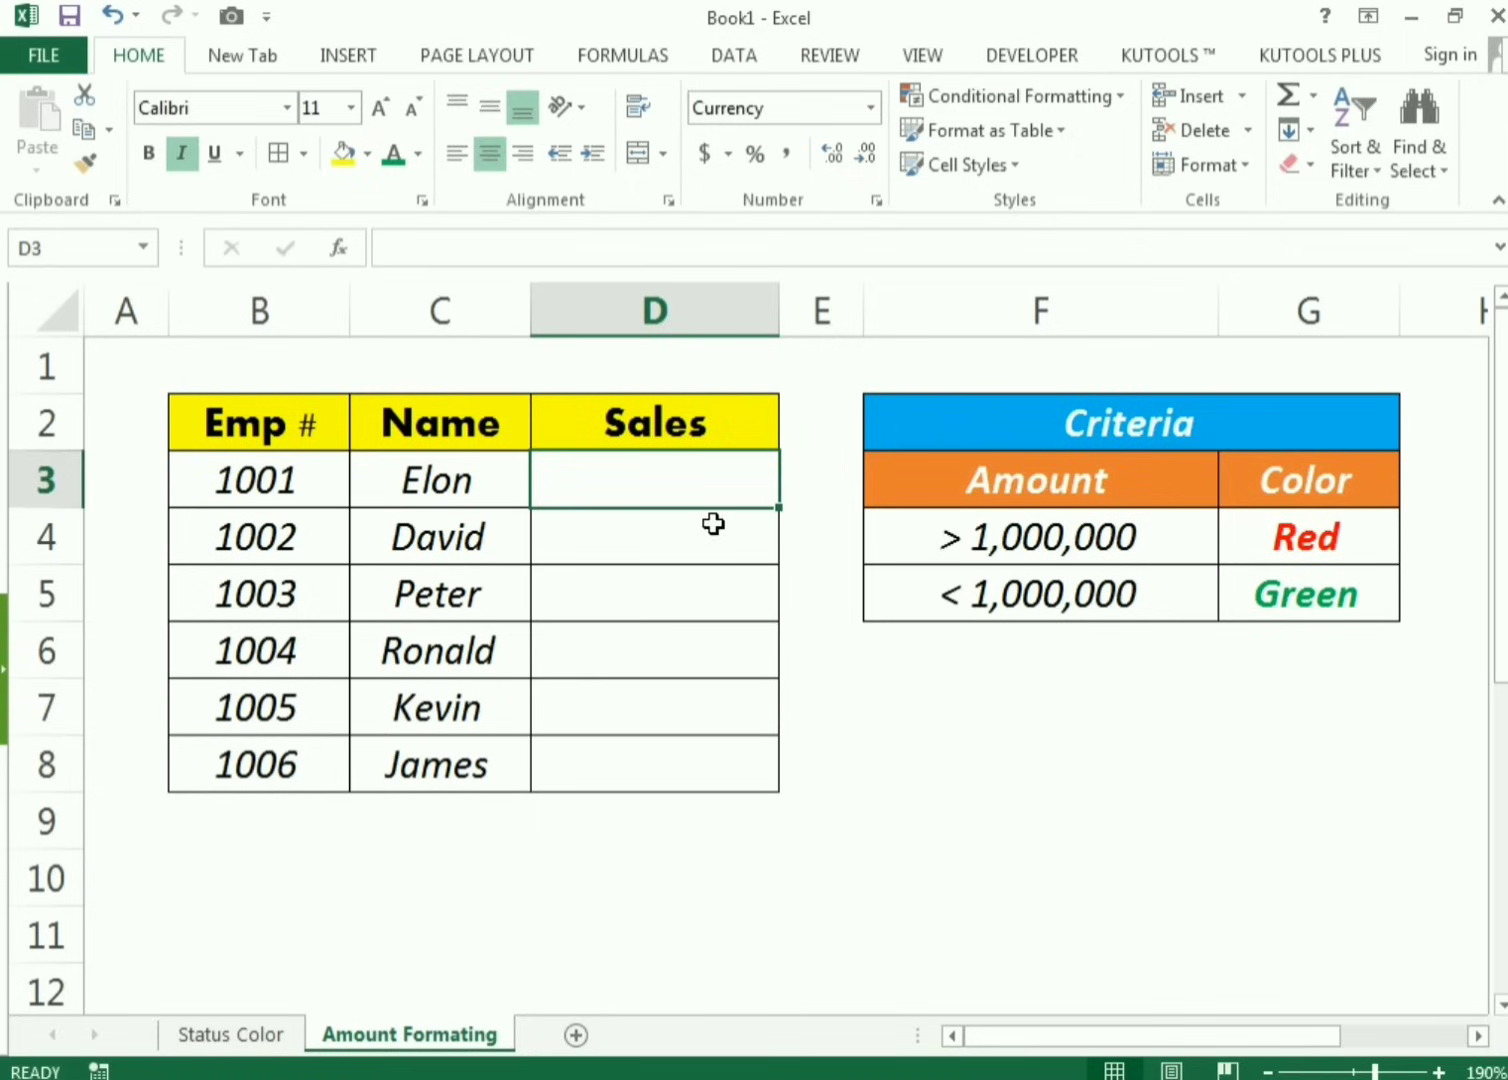
Step: Create a conditional formatting rule for Sales cells D3:D8 that formats only cells with a value less than 1000000
{"action": "left_click_drag", "start_coordinate": [677, 478], "coordinate": [675, 770]}
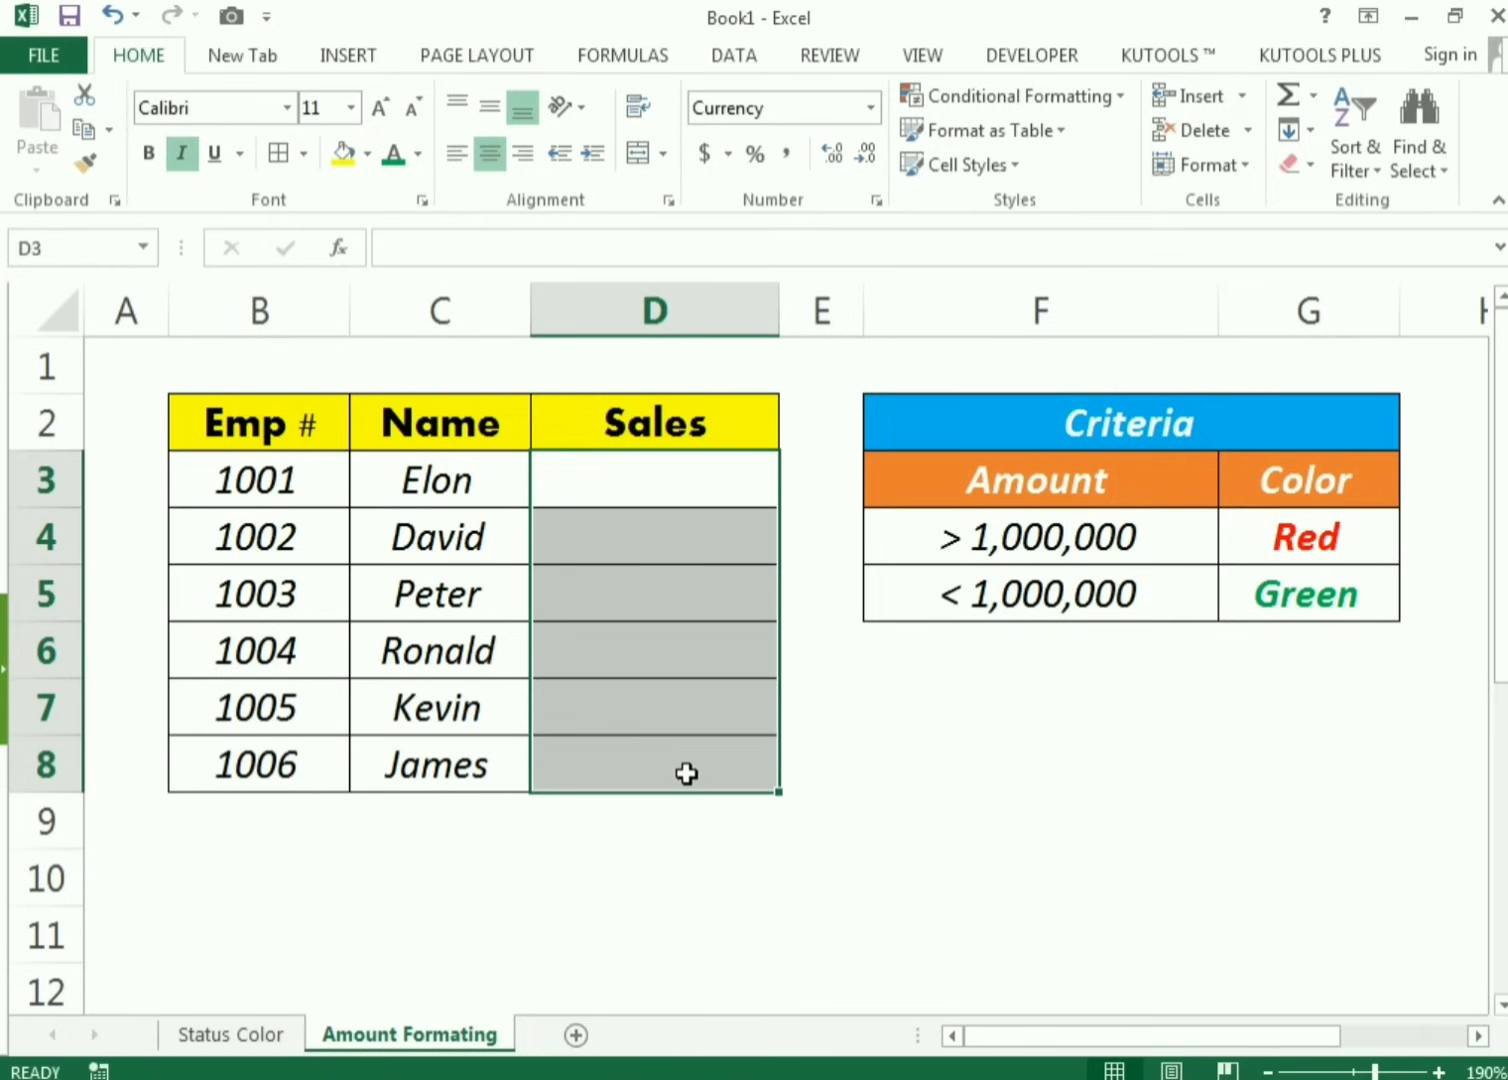
{"action": "left_click", "coordinate": [980, 100]}
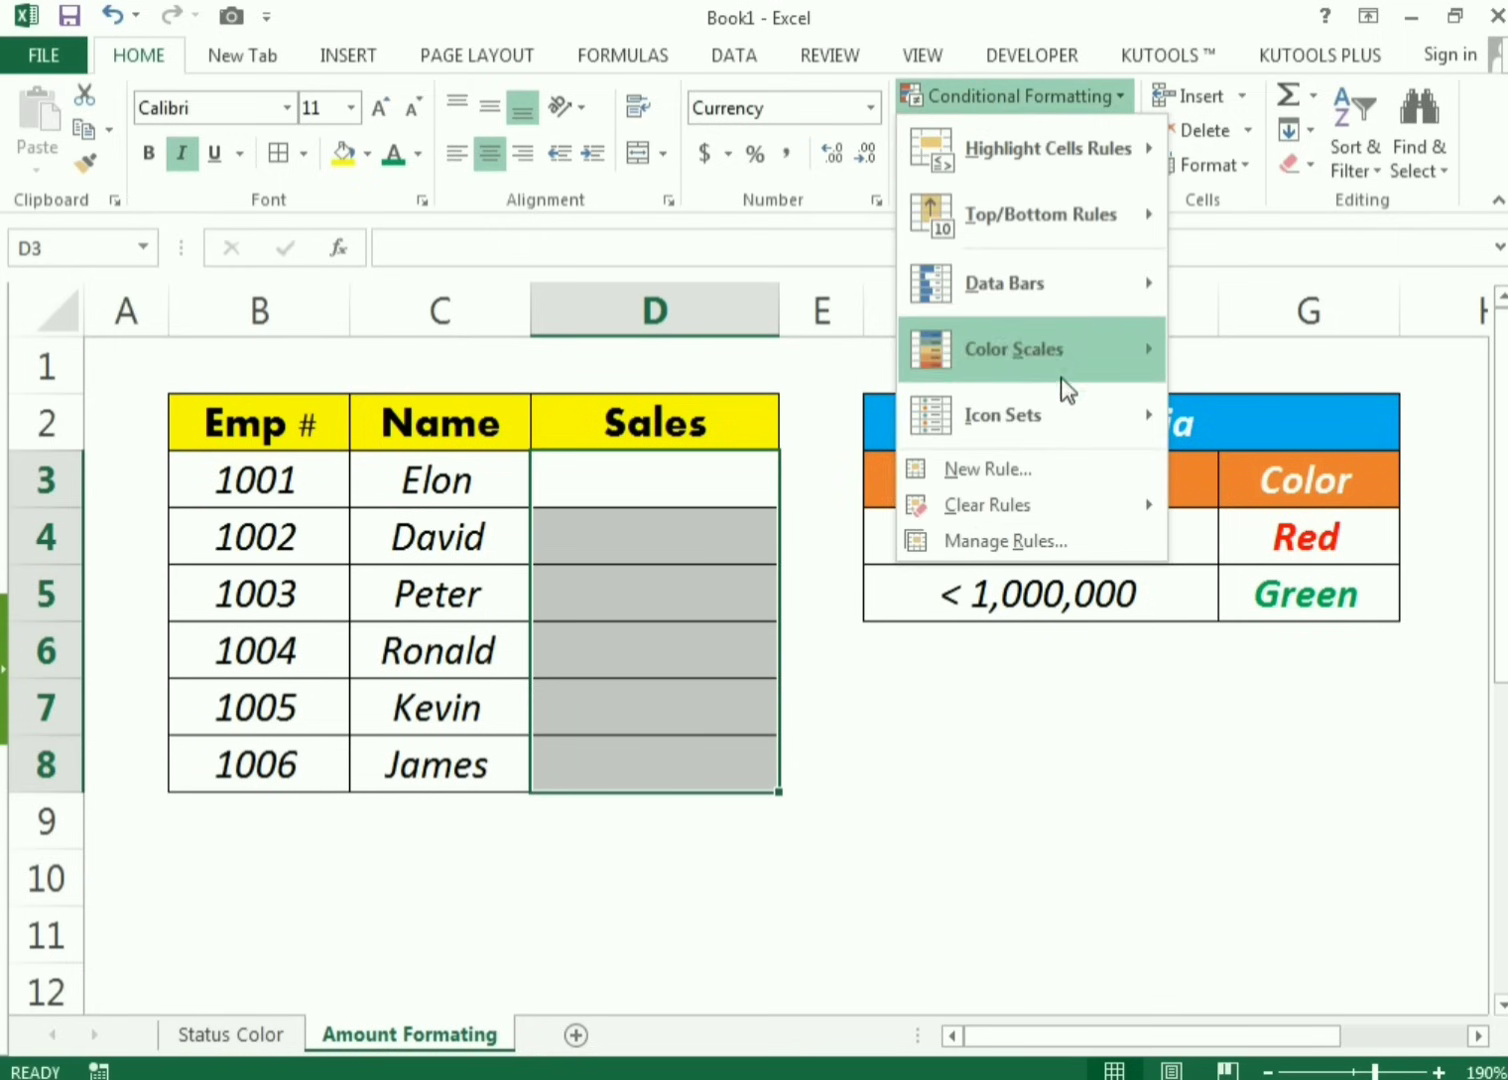
{"action": "left_click", "coordinate": [980, 472]}
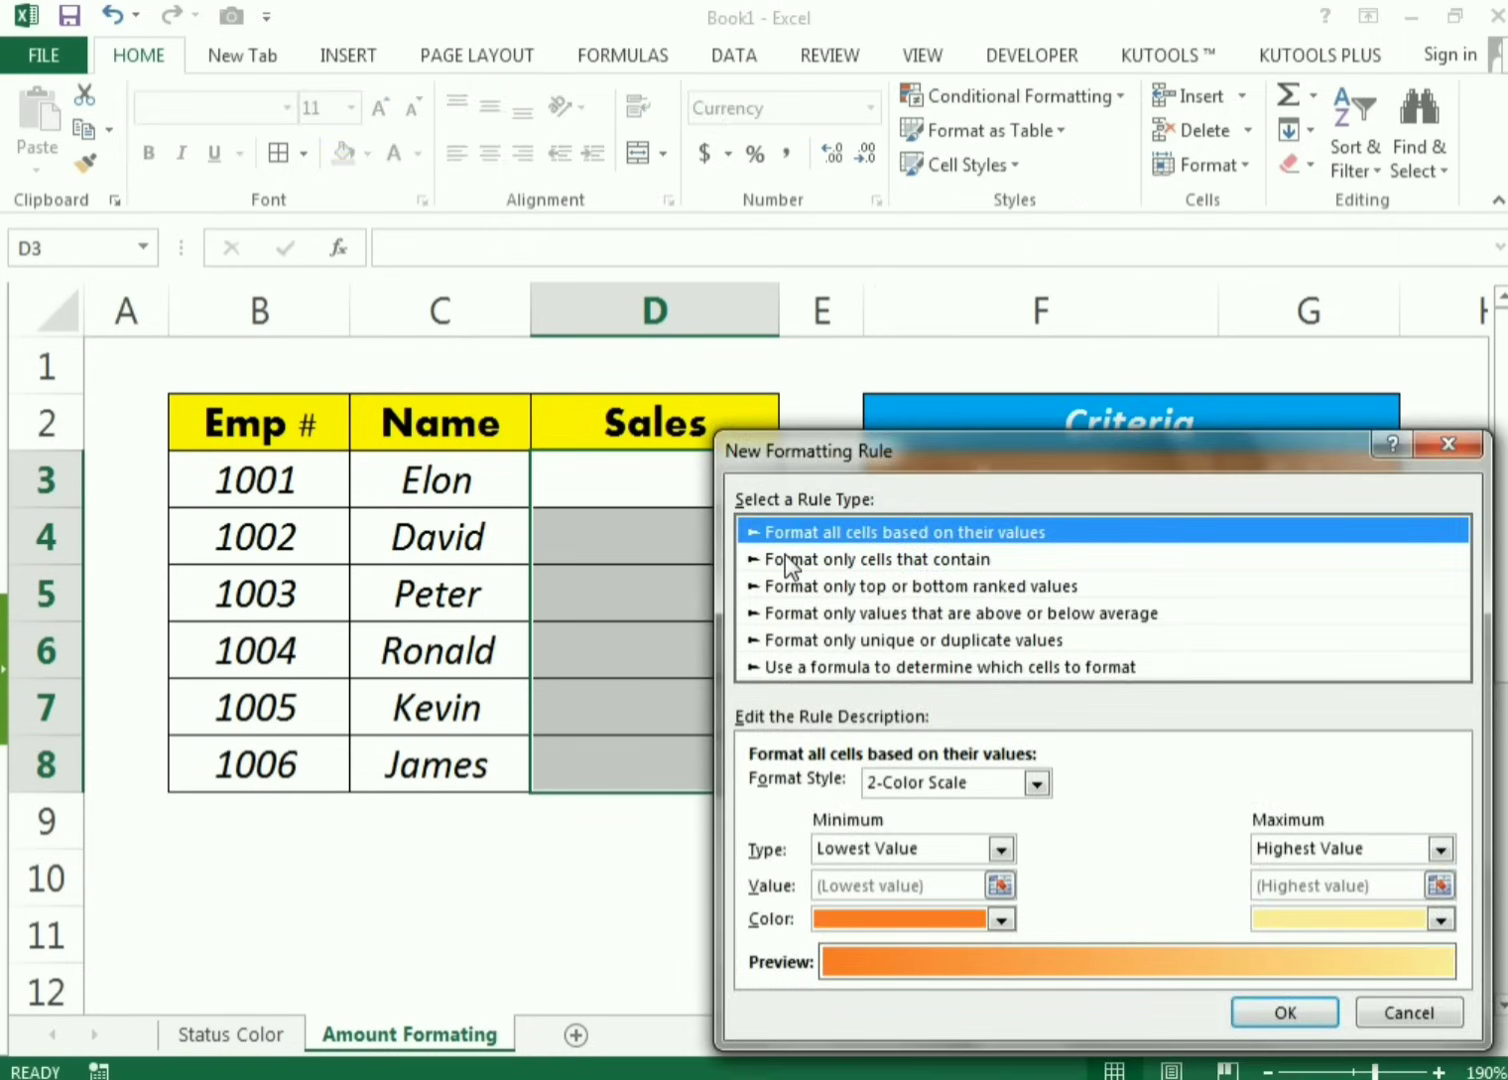
{"action": "left_click", "coordinate": [828, 559]}
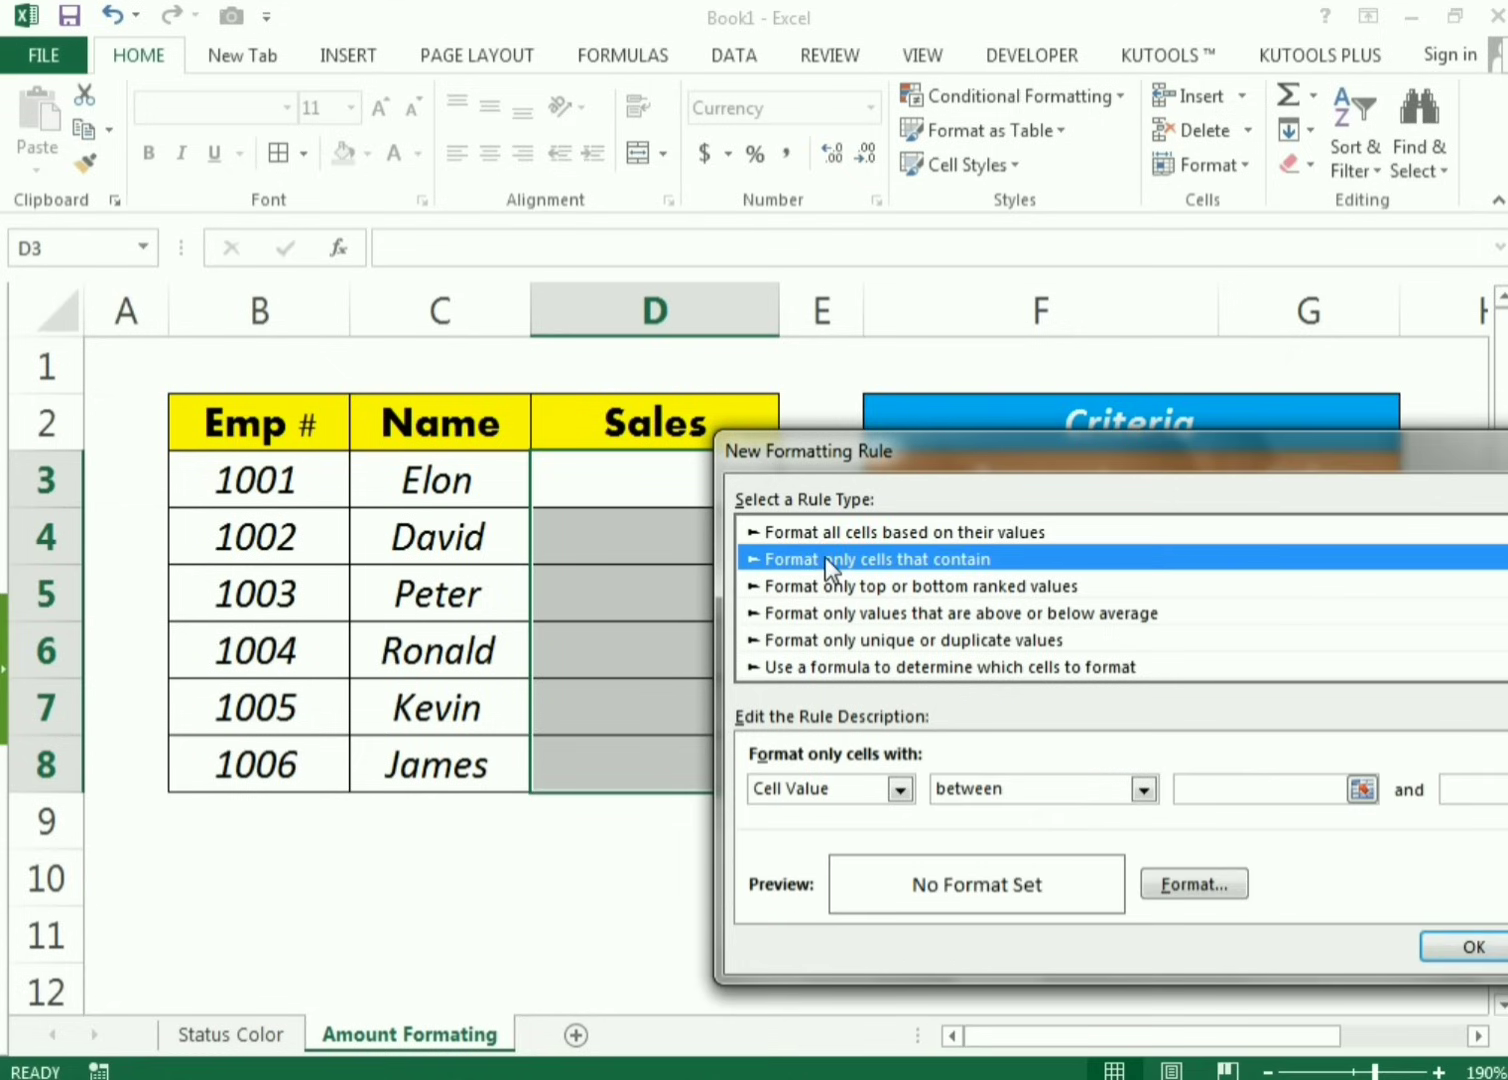
{"action": "left_click_drag", "start_coordinate": [832, 460], "coordinate": [856, 455]}
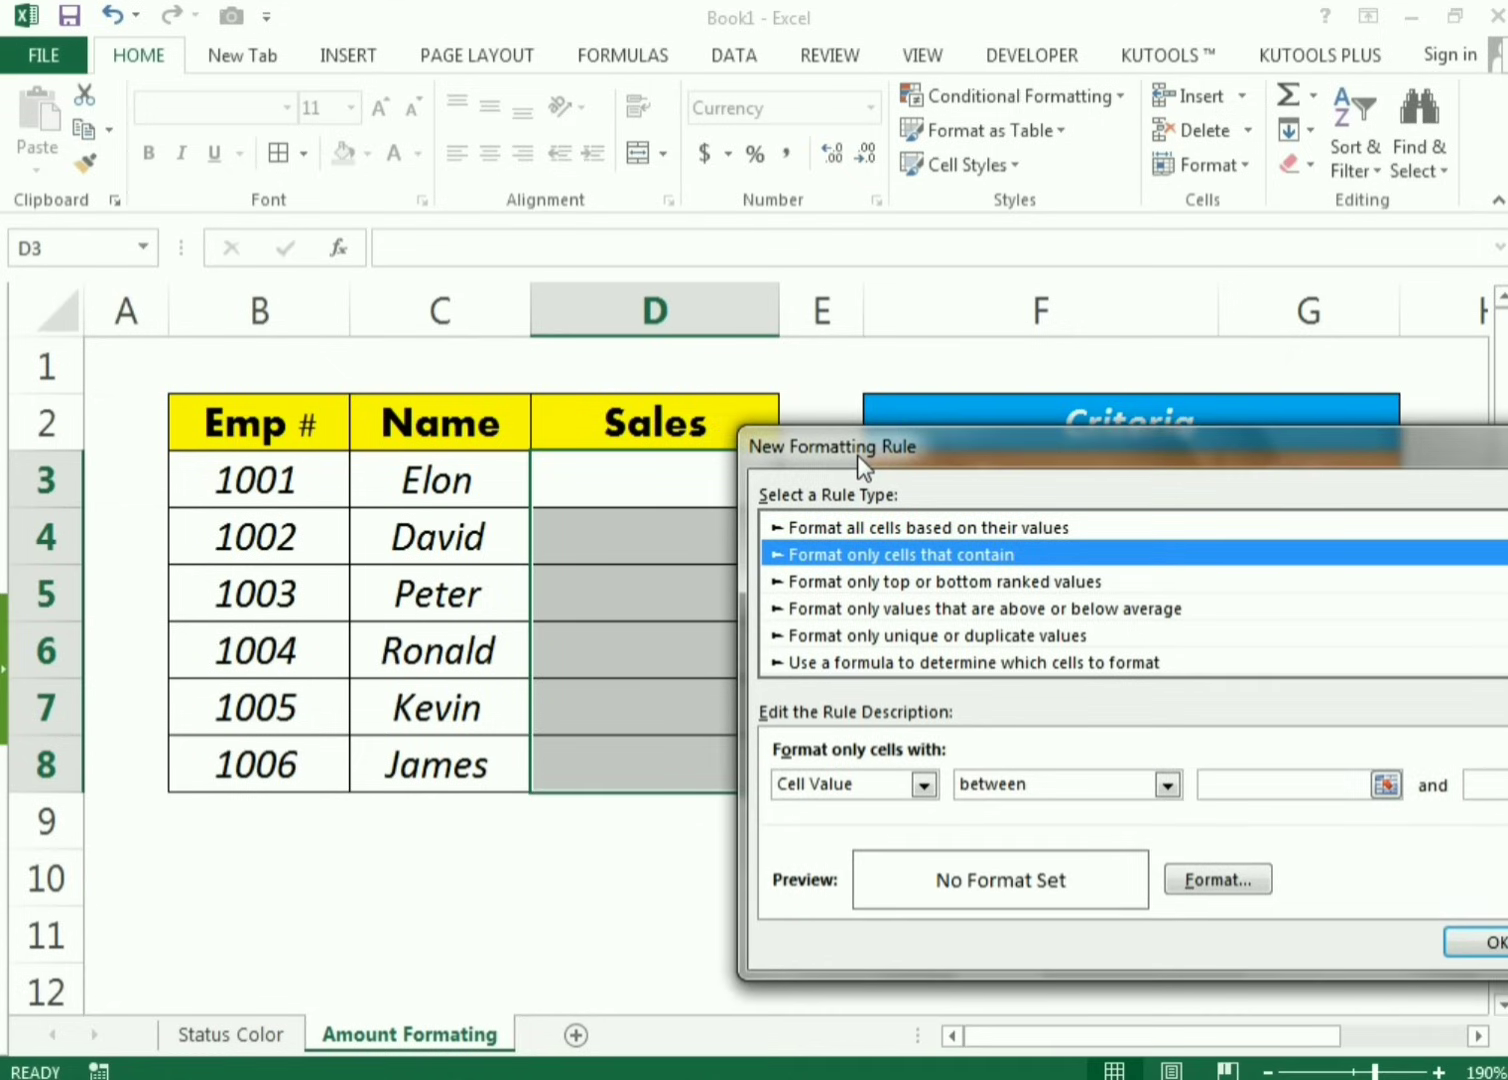
{"action": "left_click", "coordinate": [922, 785]}
{"action": "left_click", "coordinate": [925, 780]}
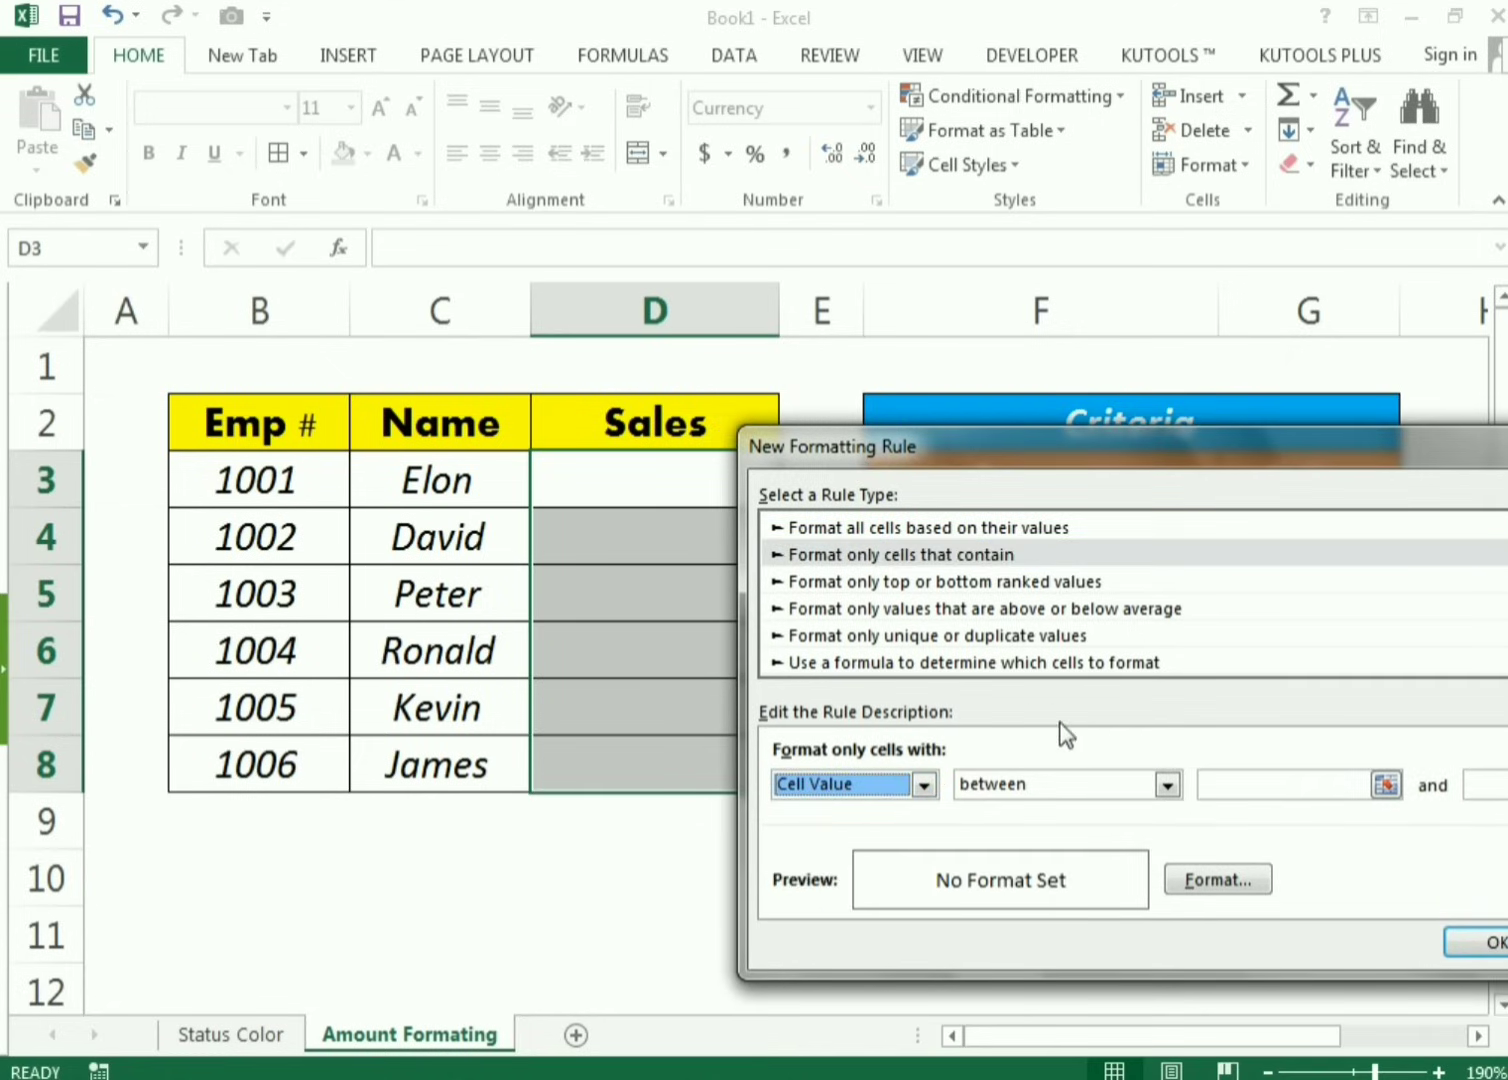
{"action": "left_click", "coordinate": [1168, 787]}
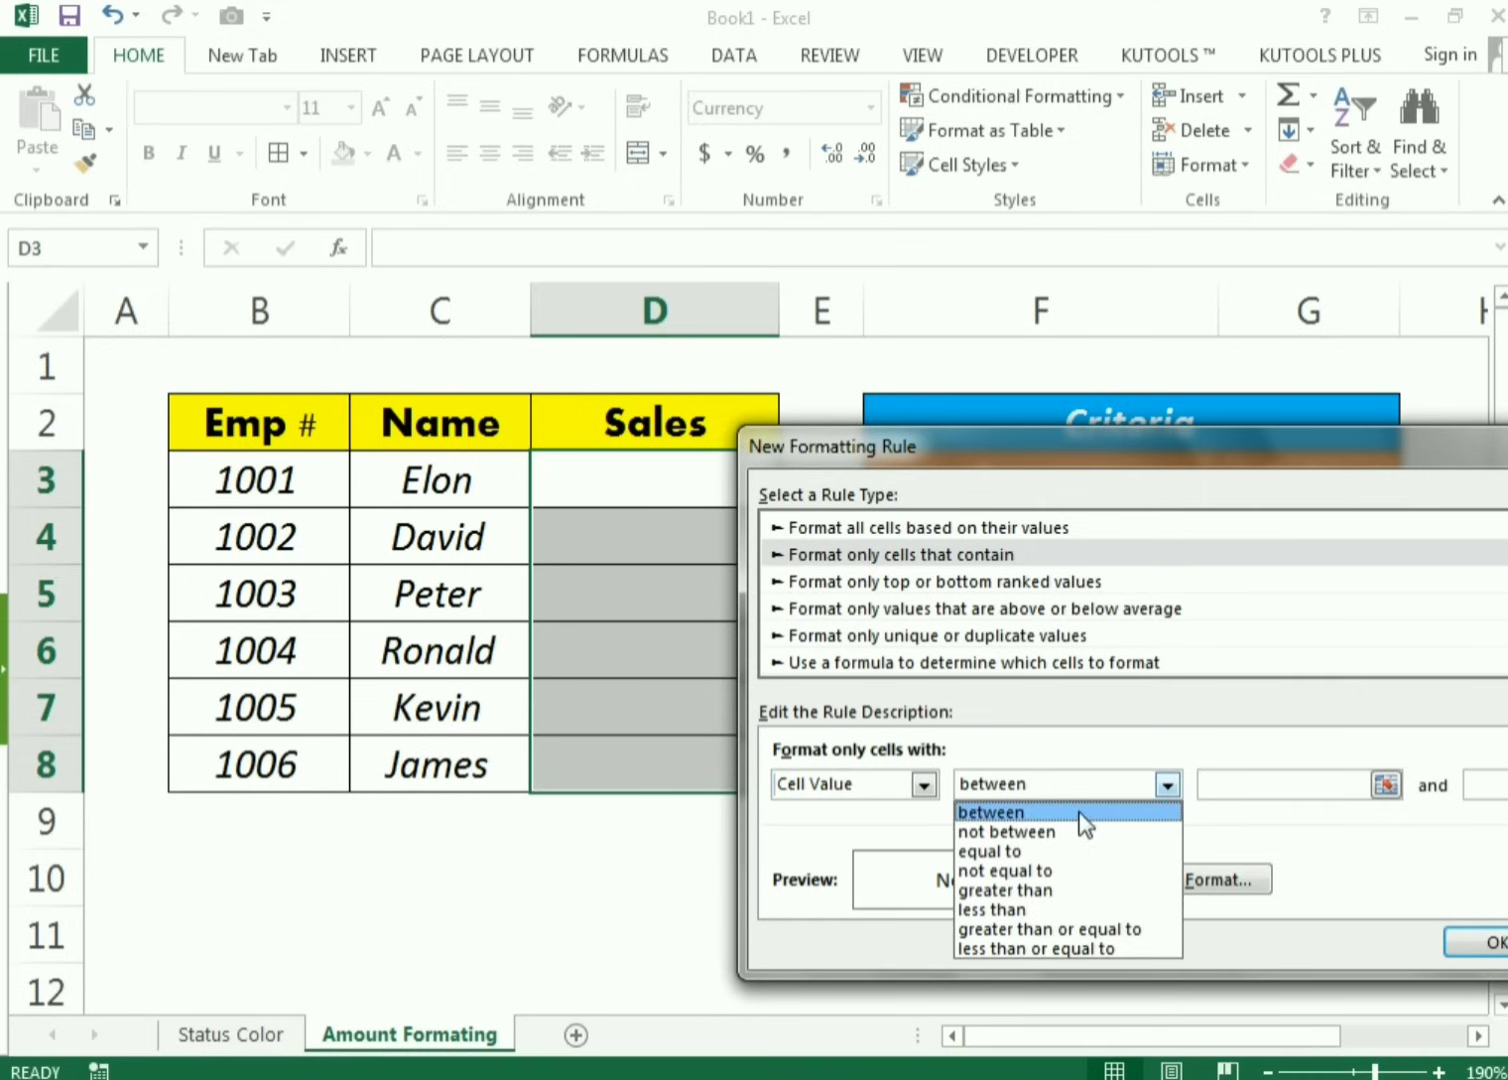
{"action": "left_click", "coordinate": [1005, 910]}
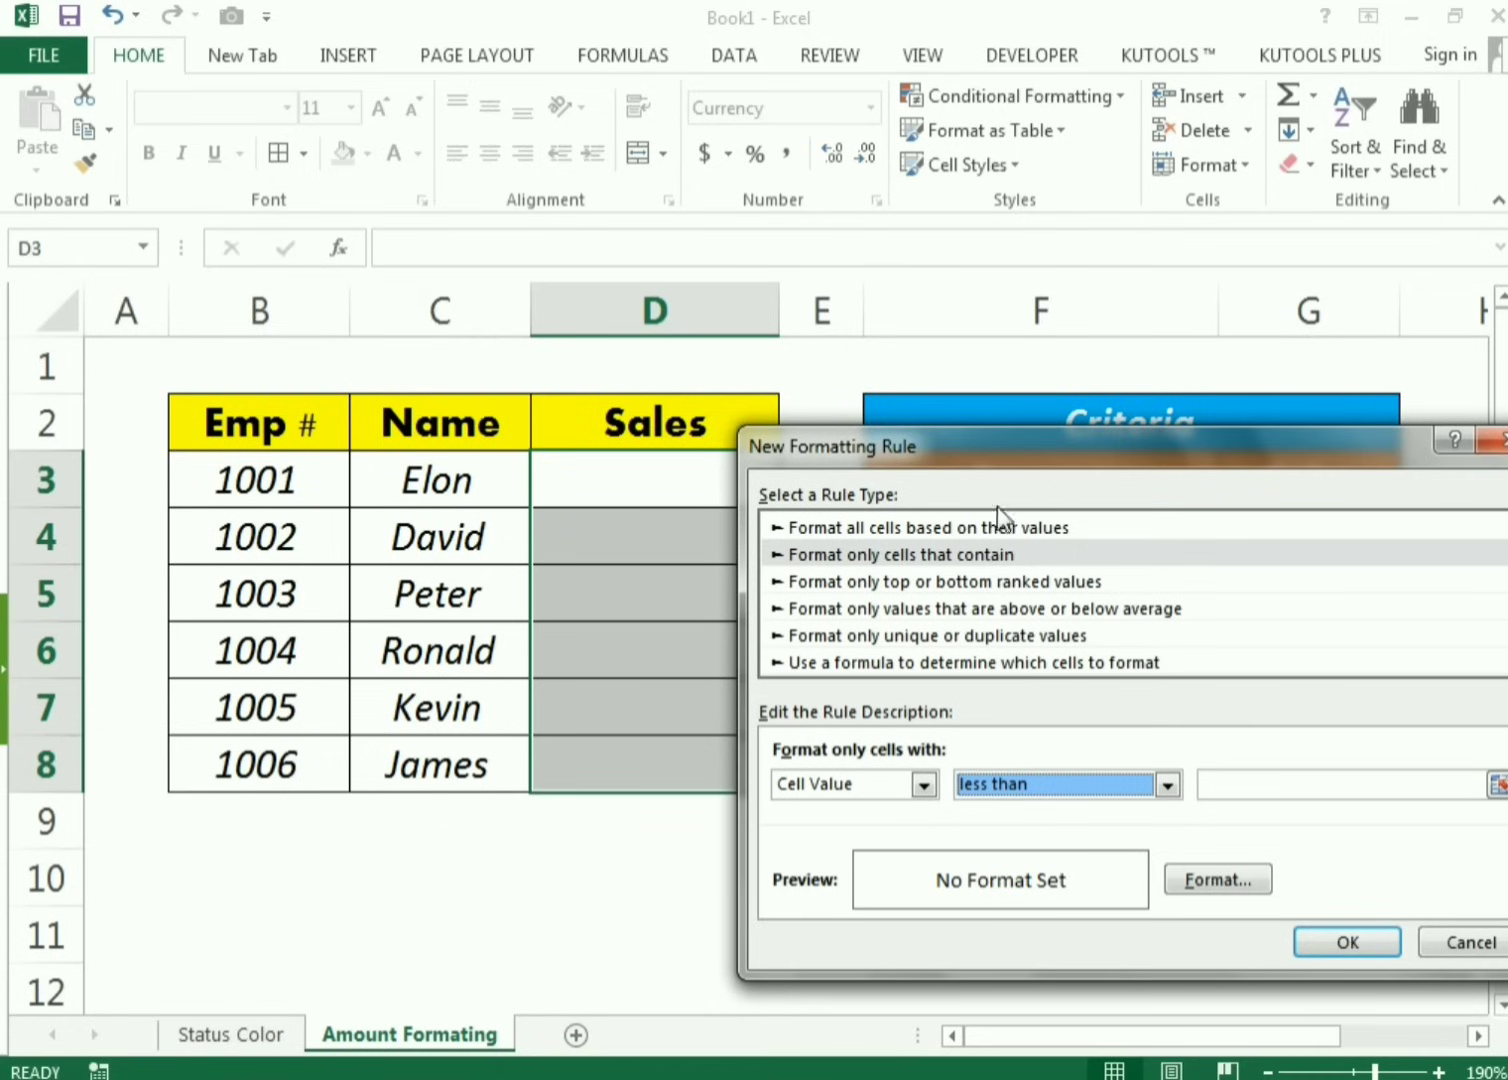
{"action": "left_click_drag", "start_coordinate": [1004, 459], "coordinate": [814, 449]}
{"action": "left_click", "coordinate": [1035, 774]}
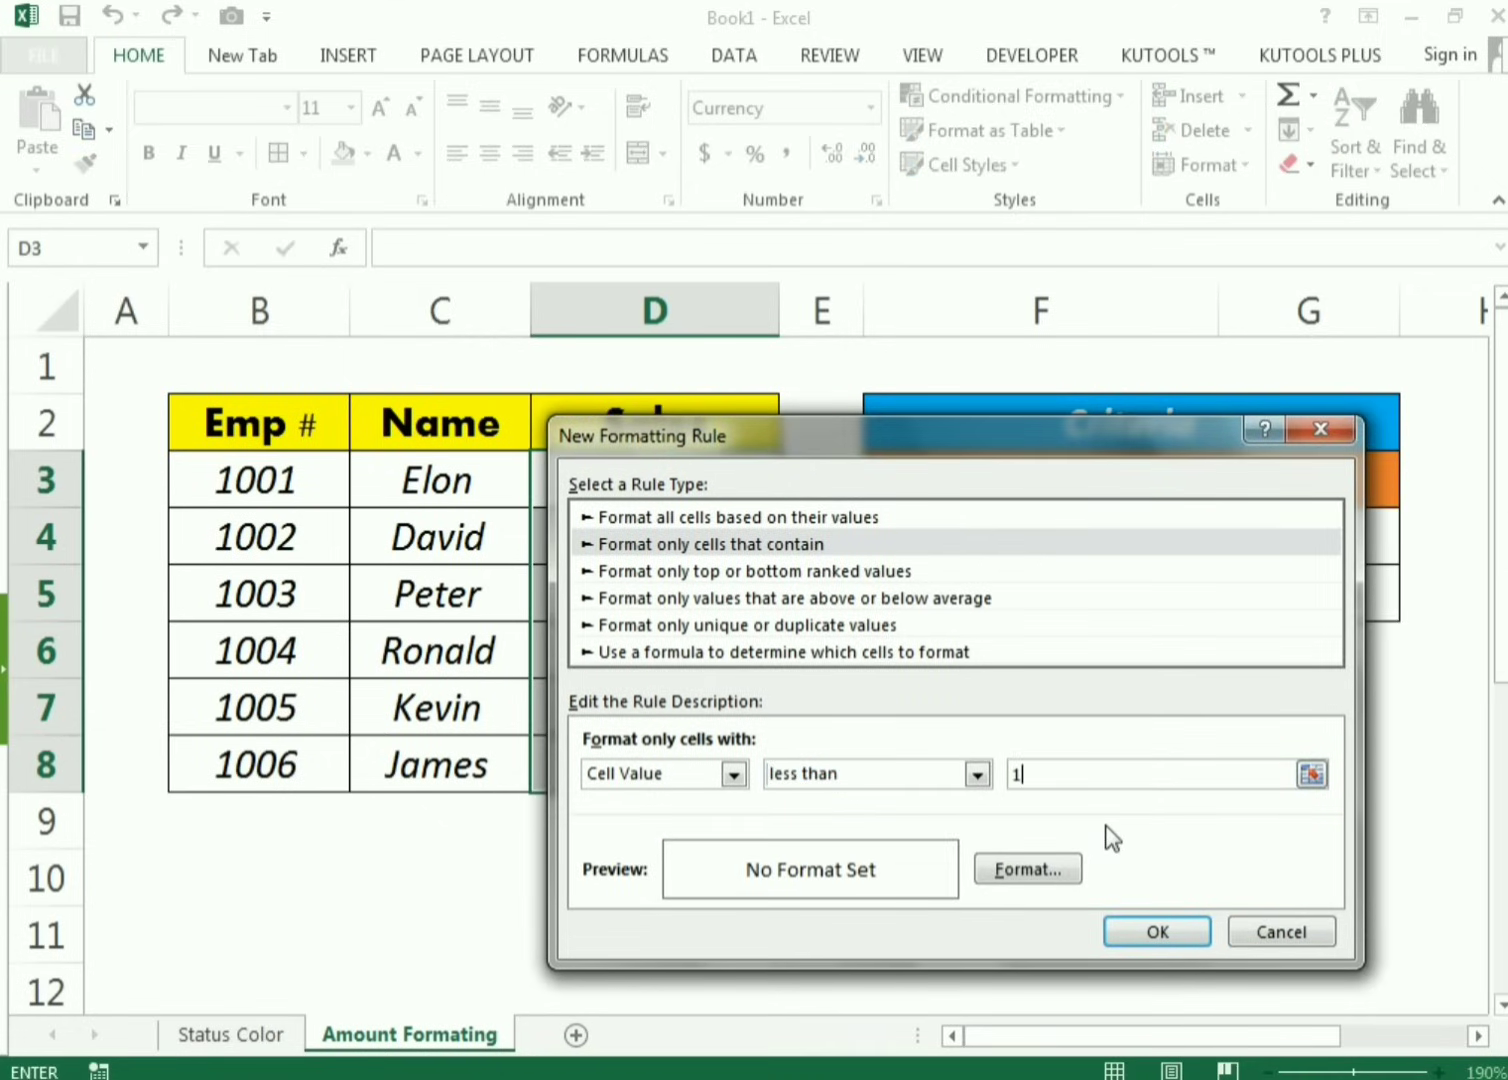
{"action": "type", "text": "1000000"}
Step: Give the less-than rule an italic font in standard red and save the rule
{"action": "left_click", "coordinate": [1006, 871]}
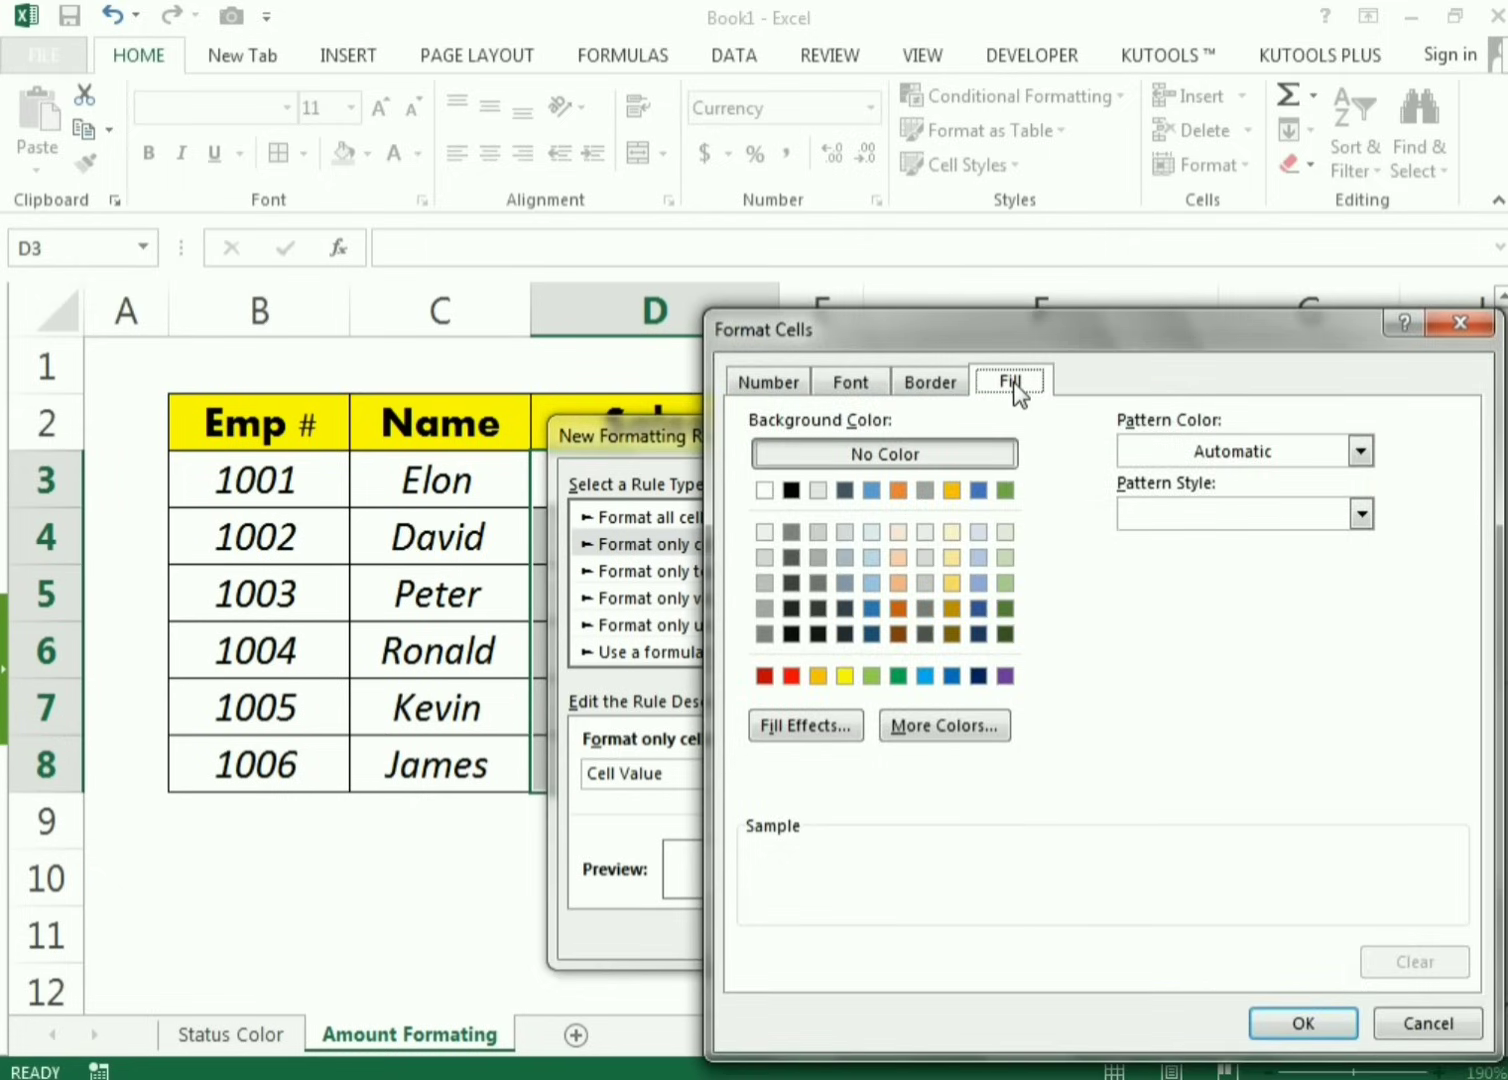
{"action": "left_click", "coordinate": [846, 383]}
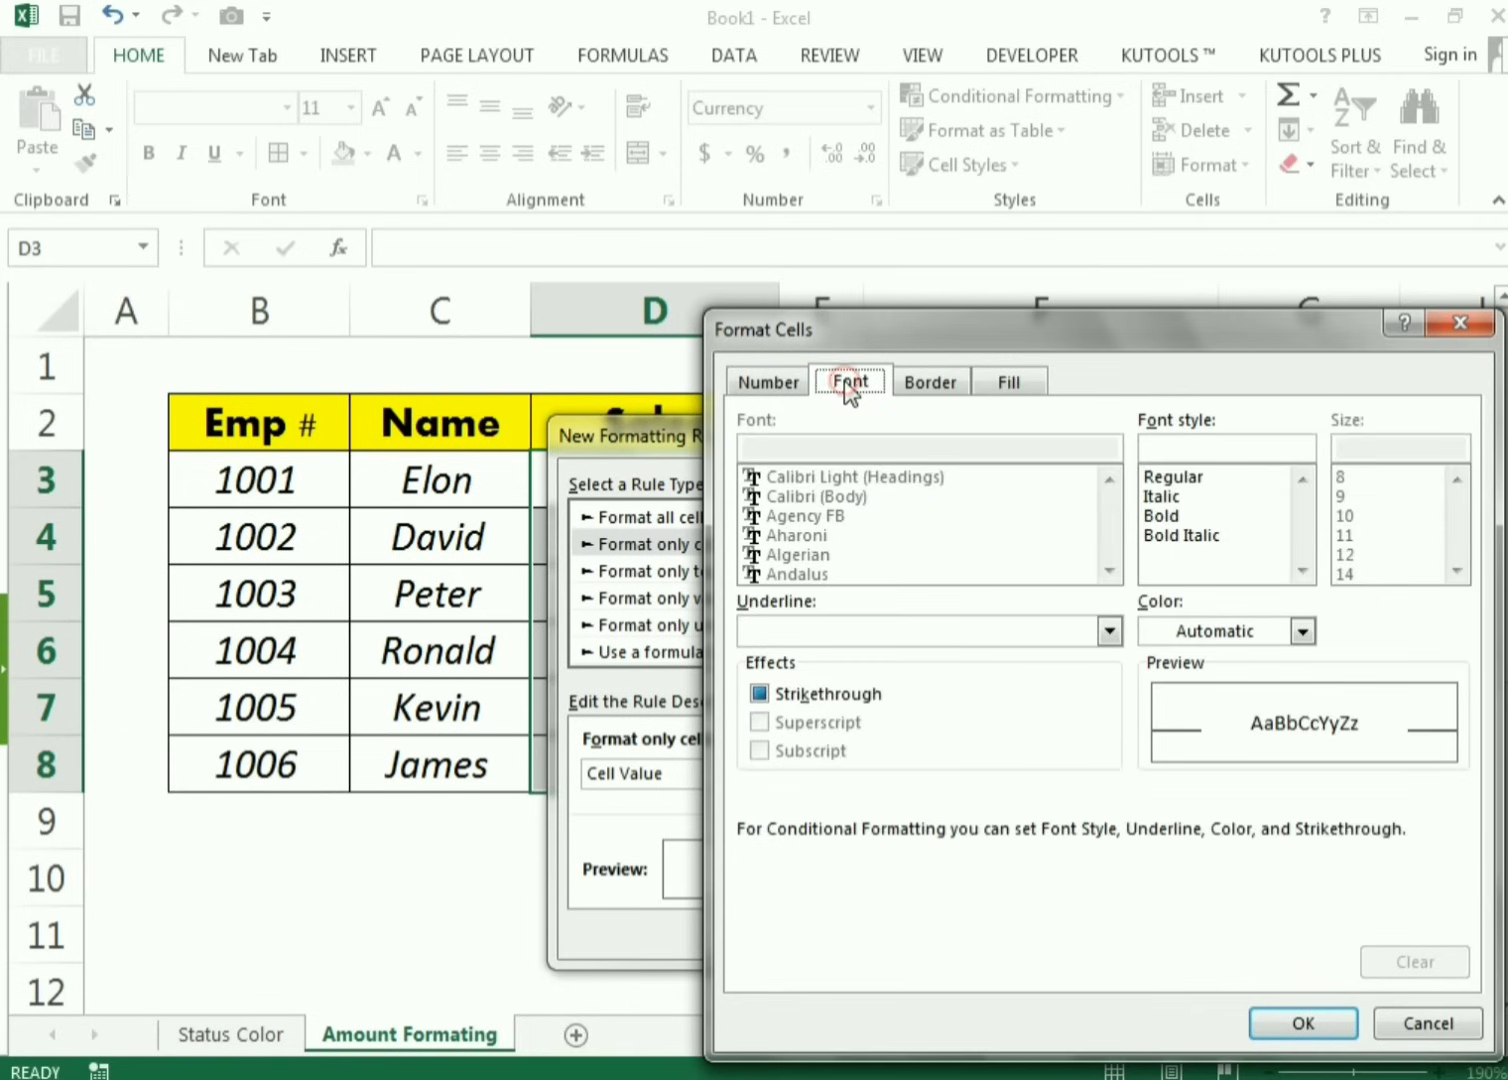
{"action": "left_click", "coordinate": [1160, 496]}
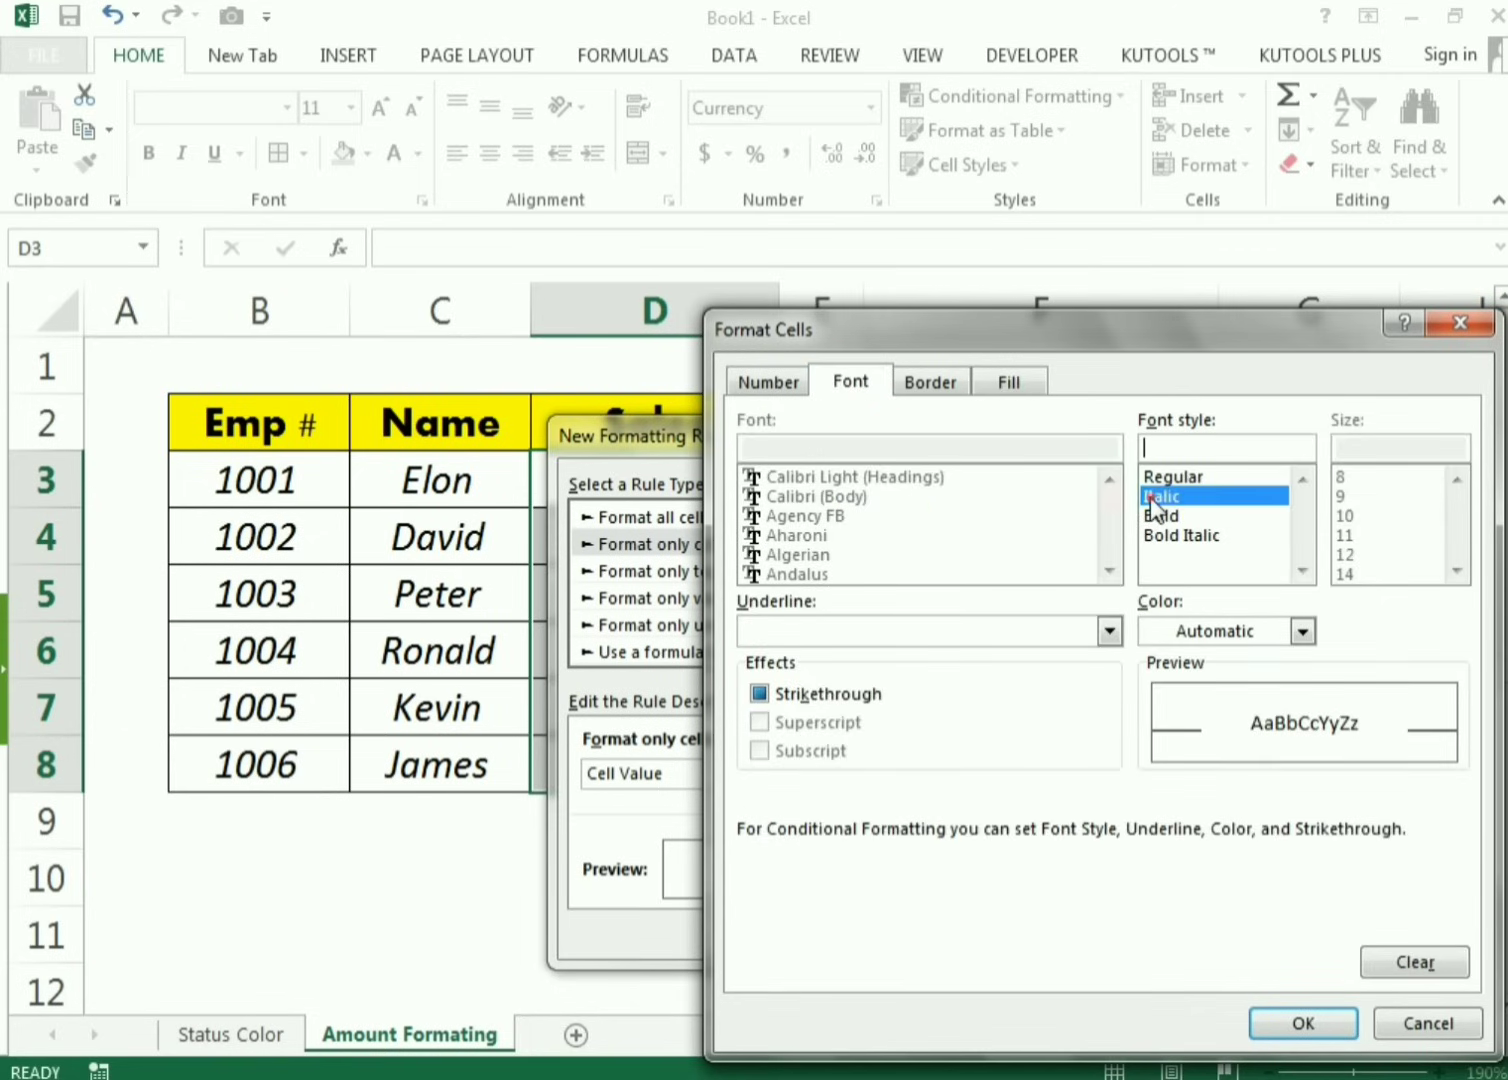
{"action": "left_click", "coordinate": [1302, 632]}
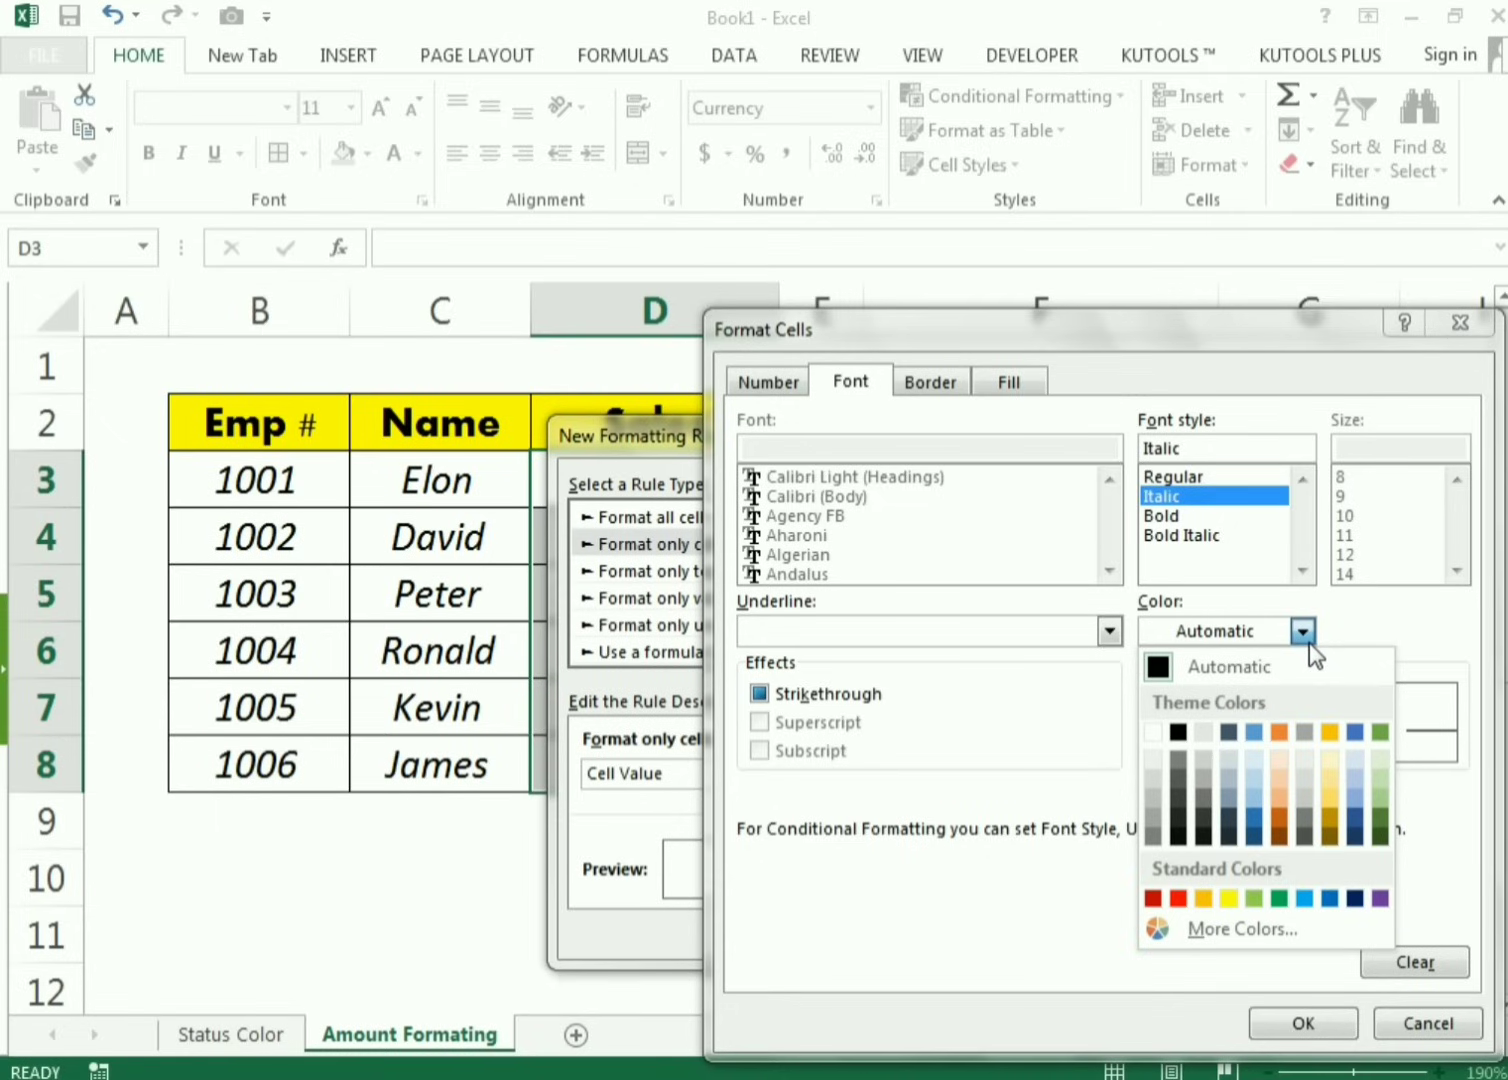
{"action": "left_click", "coordinate": [1178, 898]}
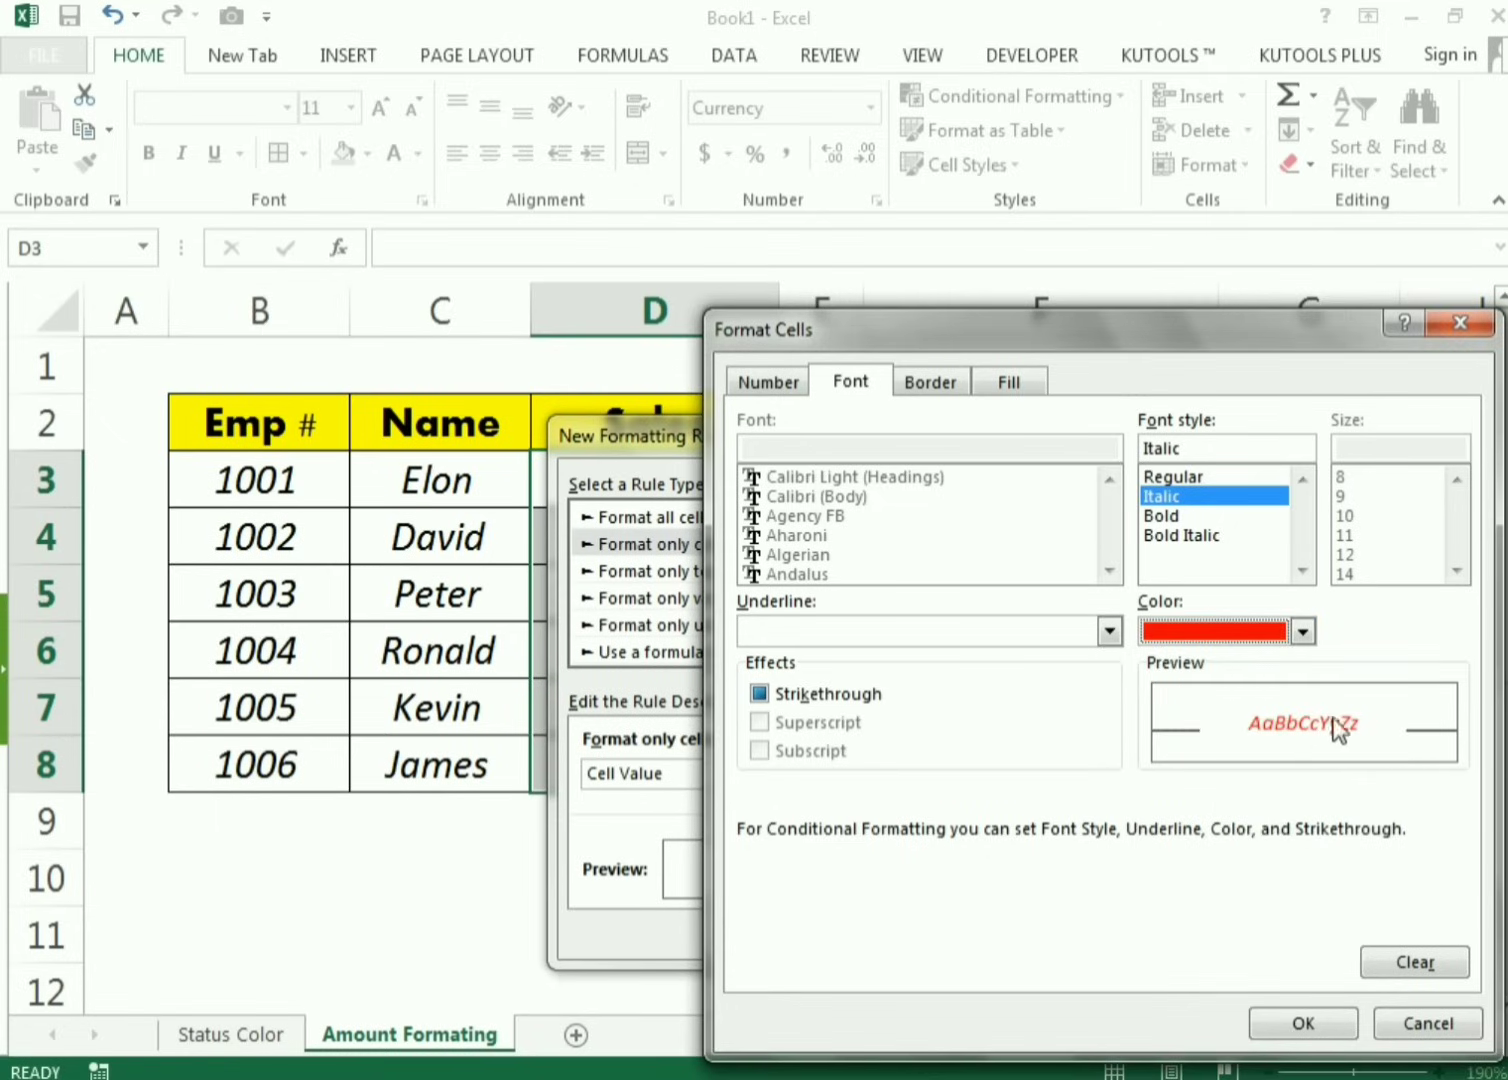
{"action": "left_click", "coordinate": [1326, 1028]}
{"action": "left_click", "coordinate": [1160, 936]}
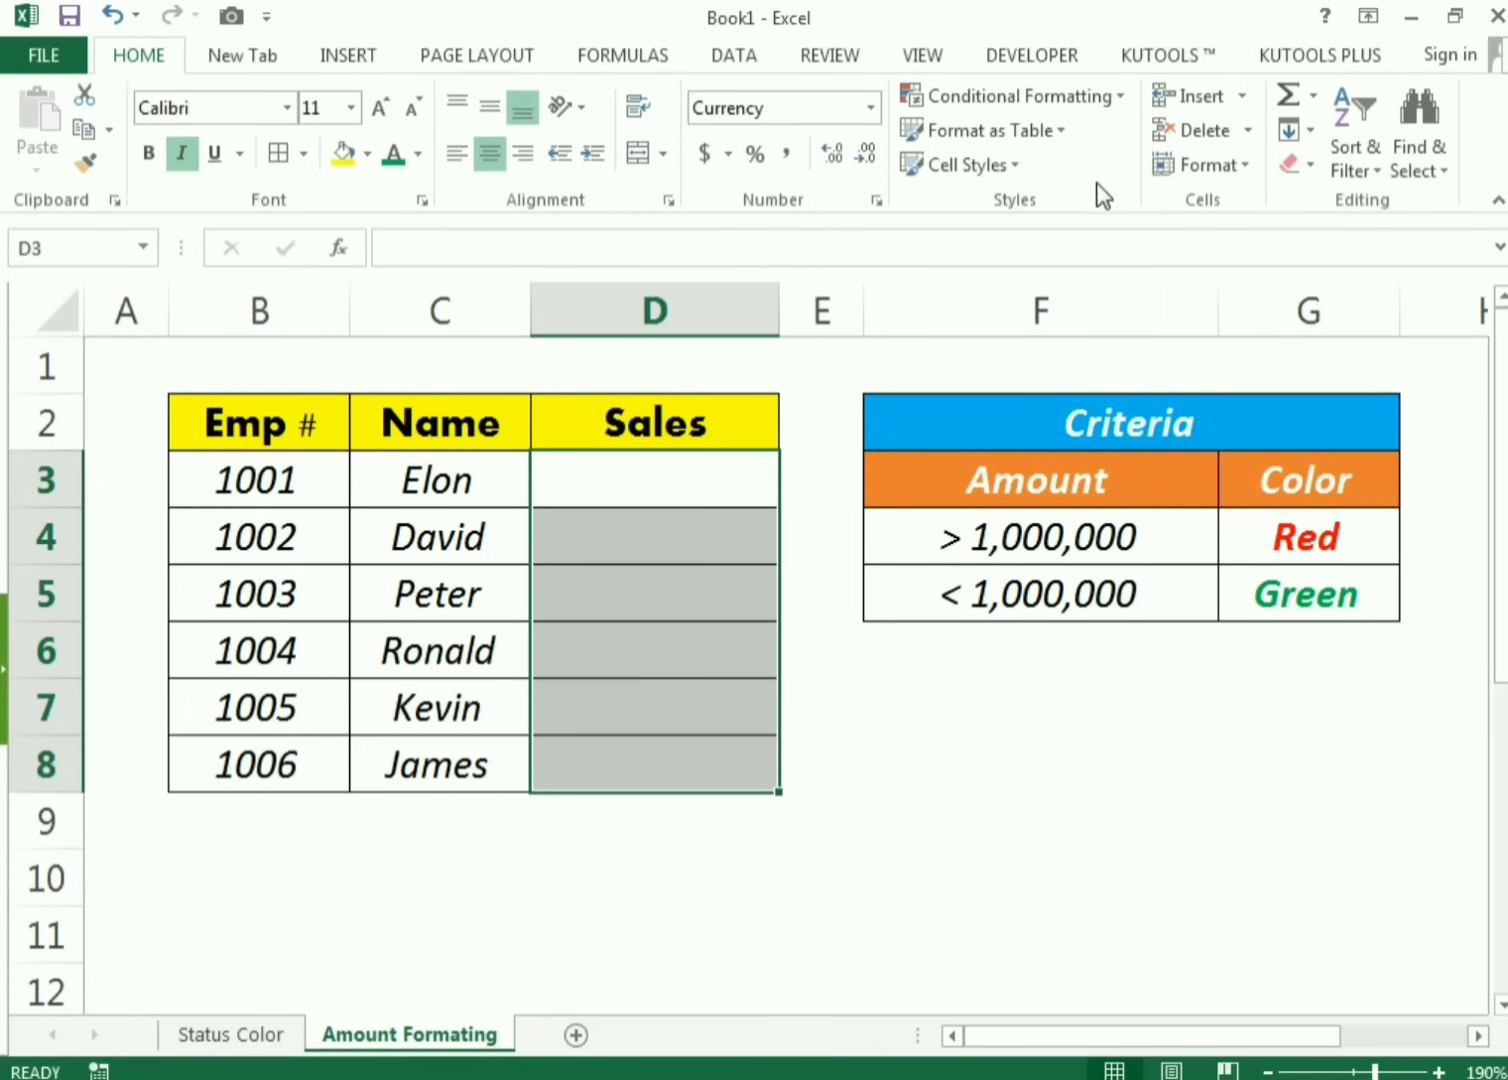
Step: Add a second rule for D3:D8 through the rules manager, formatting only cells with a value greater than 999999
{"action": "left_click", "coordinate": [1058, 101]}
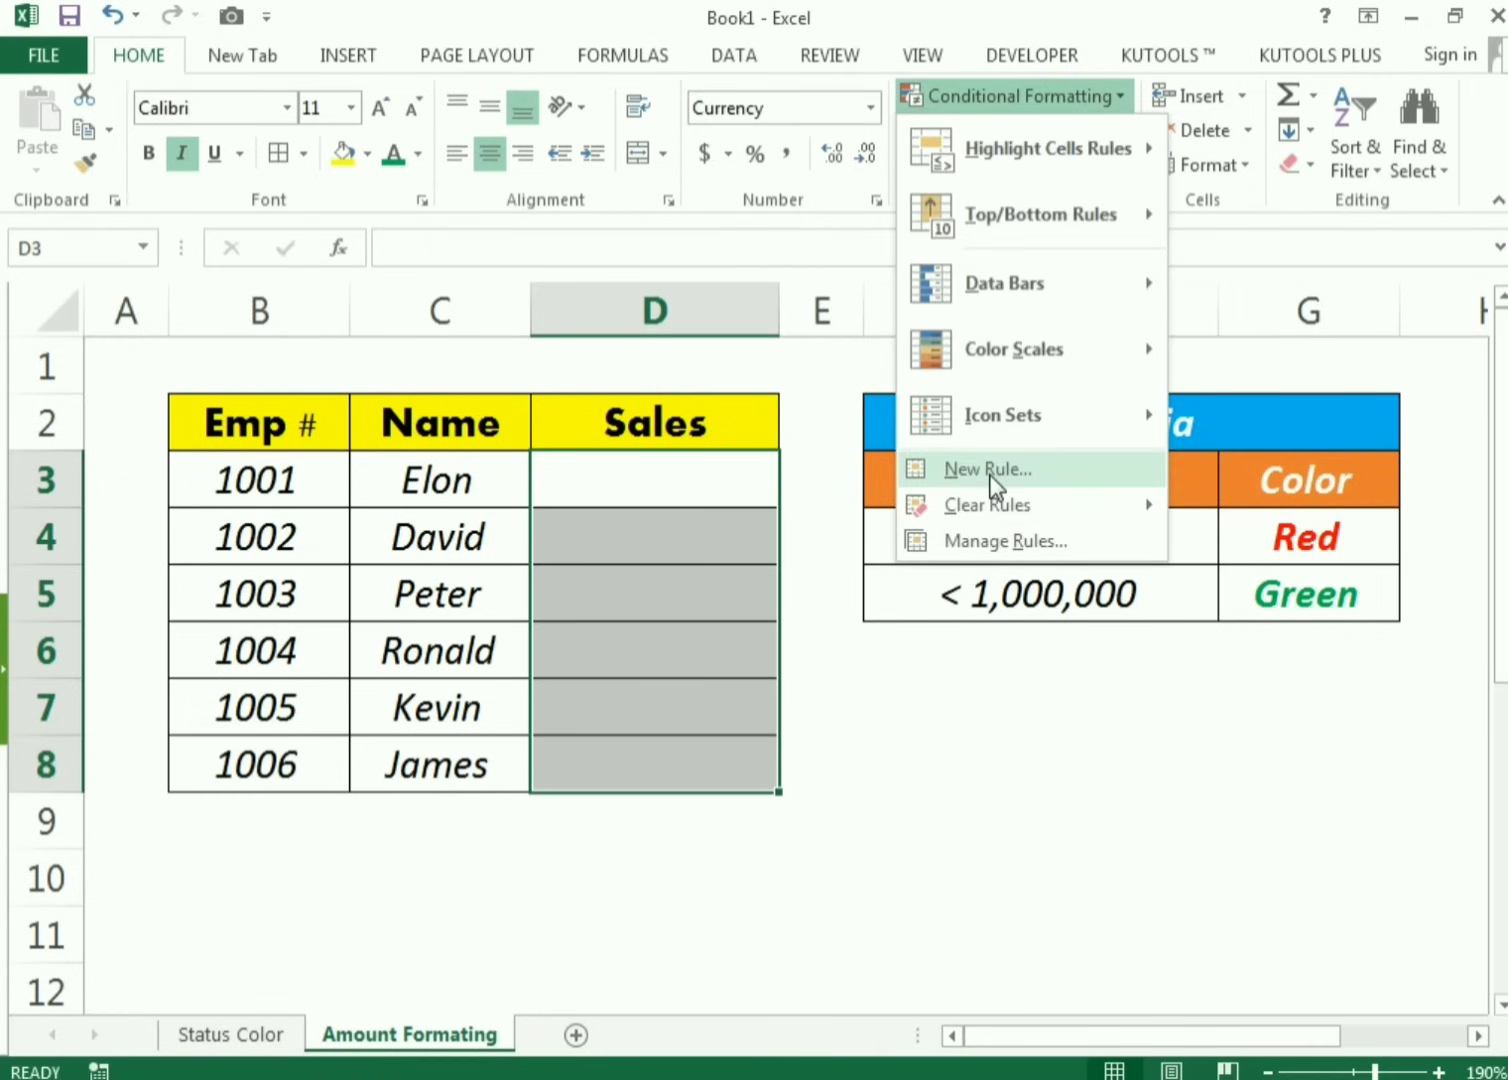
{"action": "left_click", "coordinate": [993, 541]}
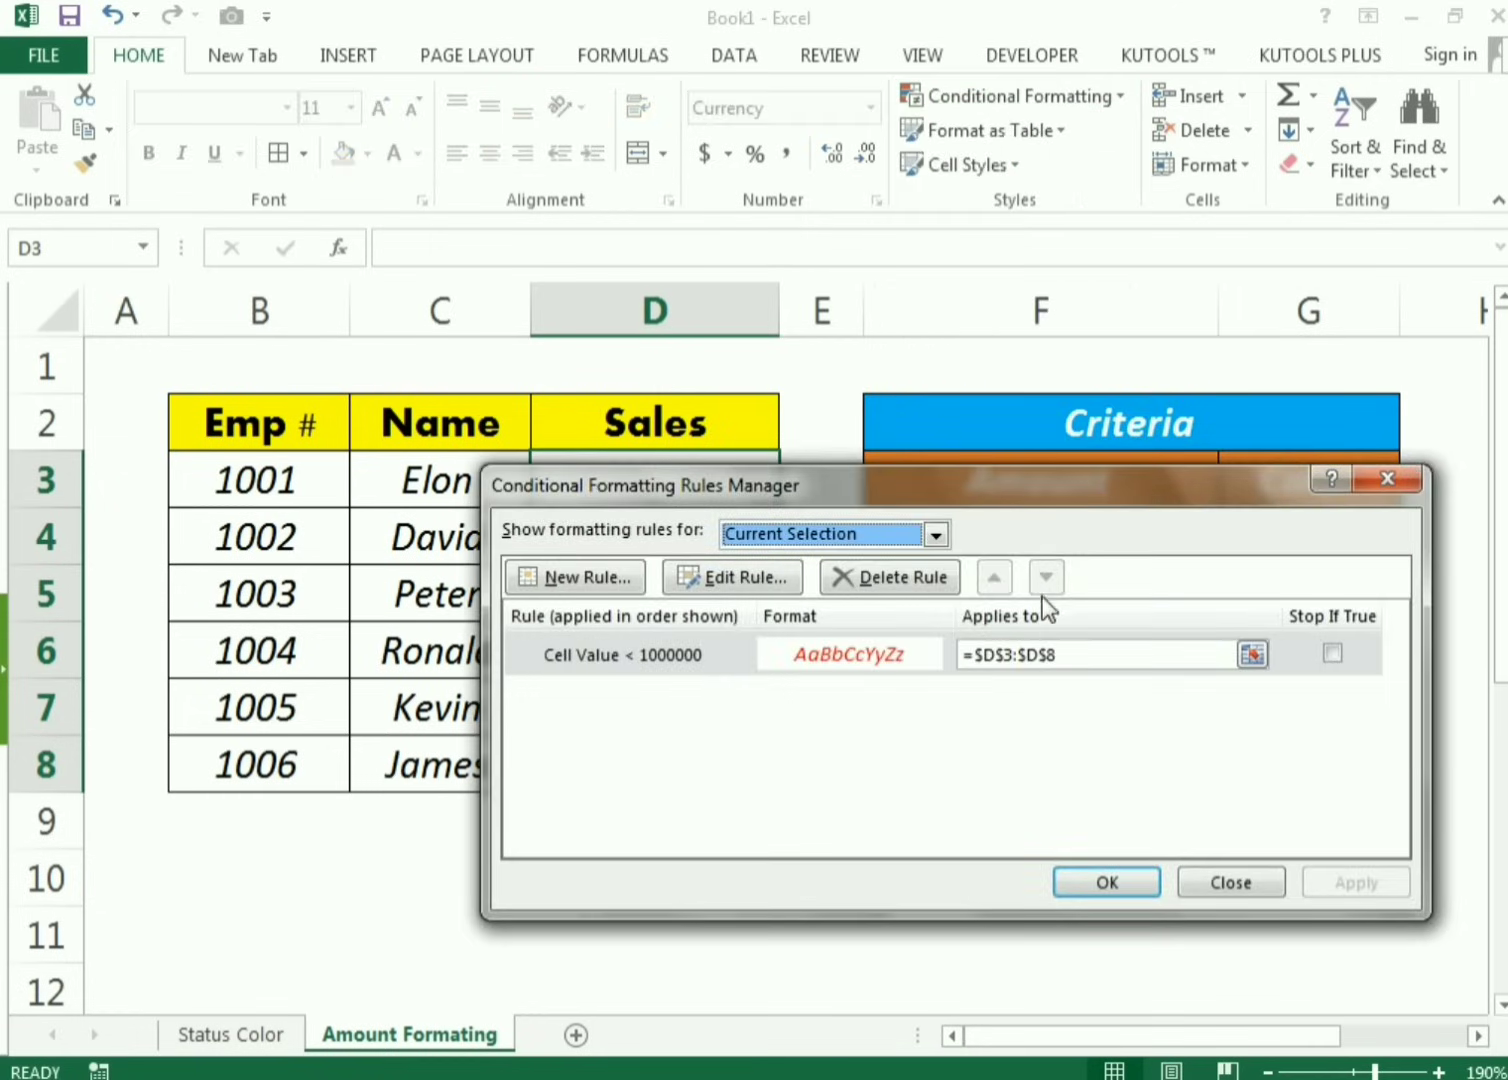
{"action": "left_click_drag", "start_coordinate": [856, 494], "coordinate": [1012, 514]}
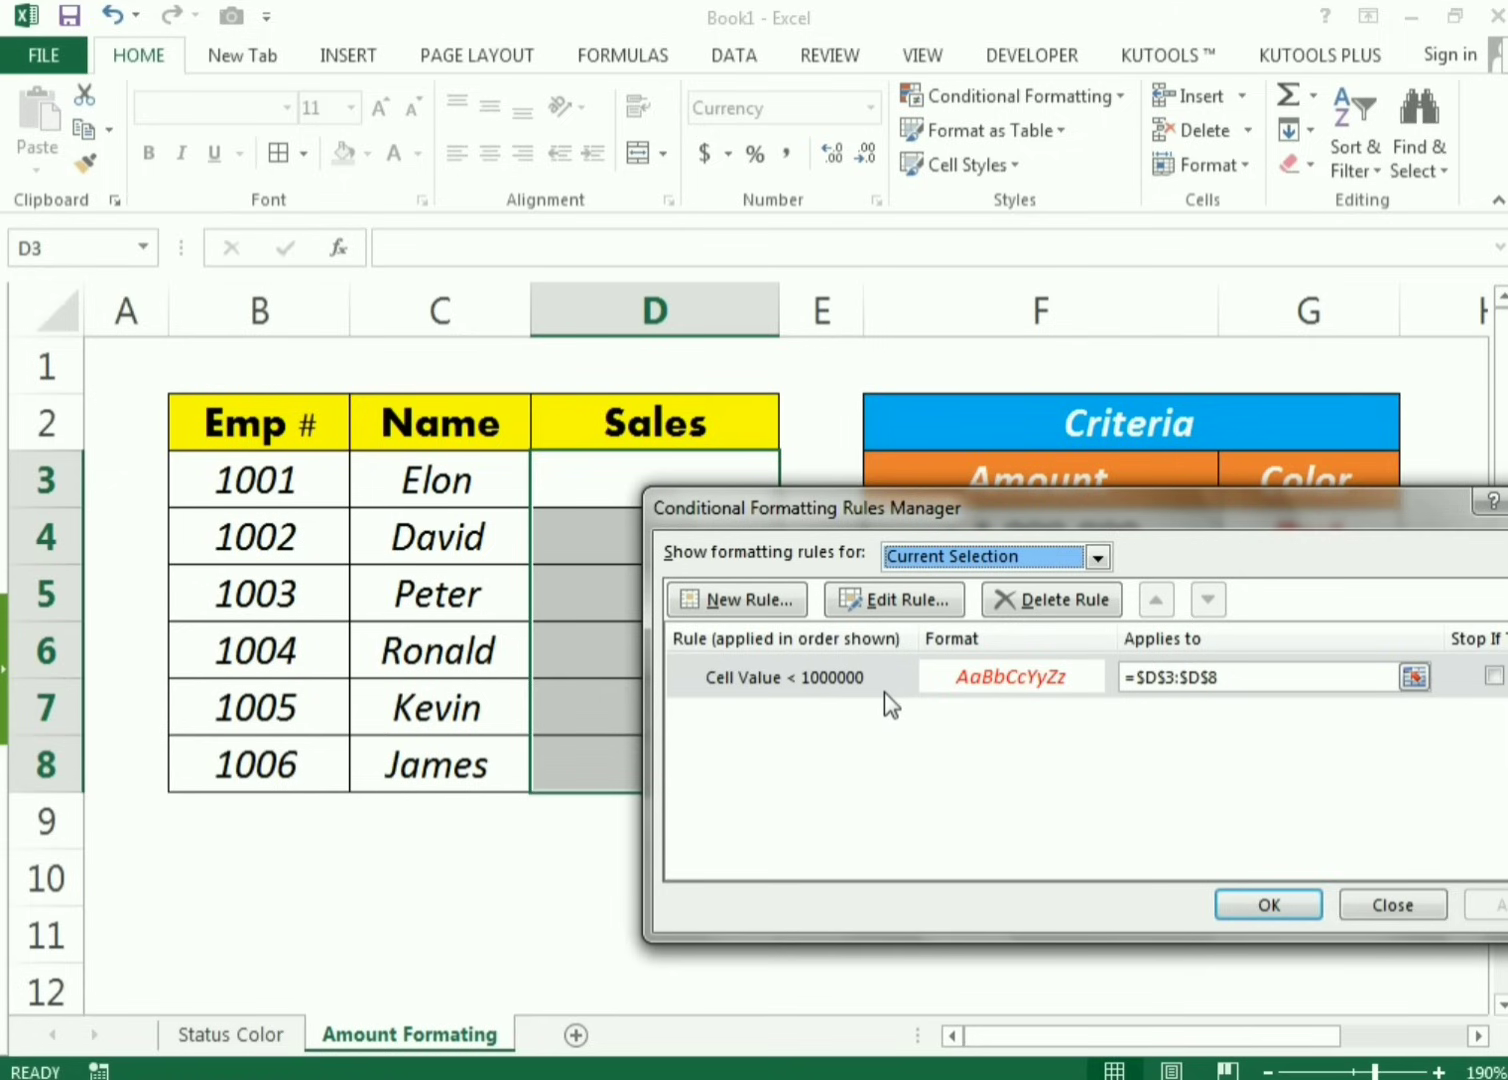
{"action": "left_click", "coordinate": [740, 599]}
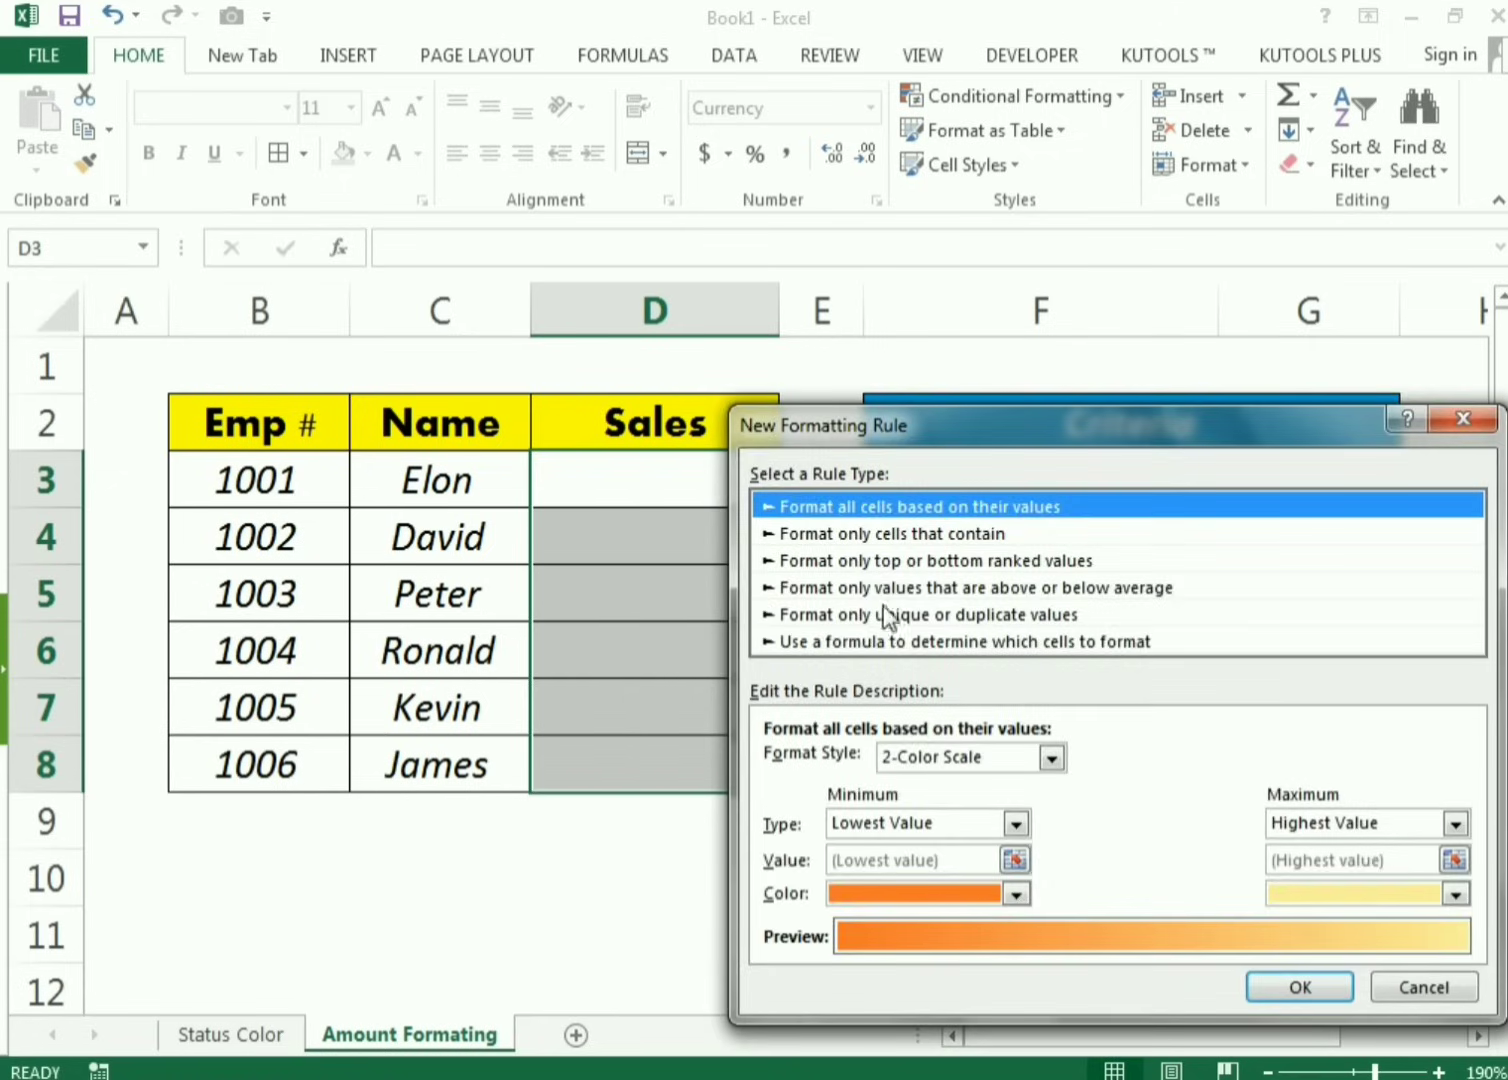
{"action": "left_click", "coordinate": [826, 533]}
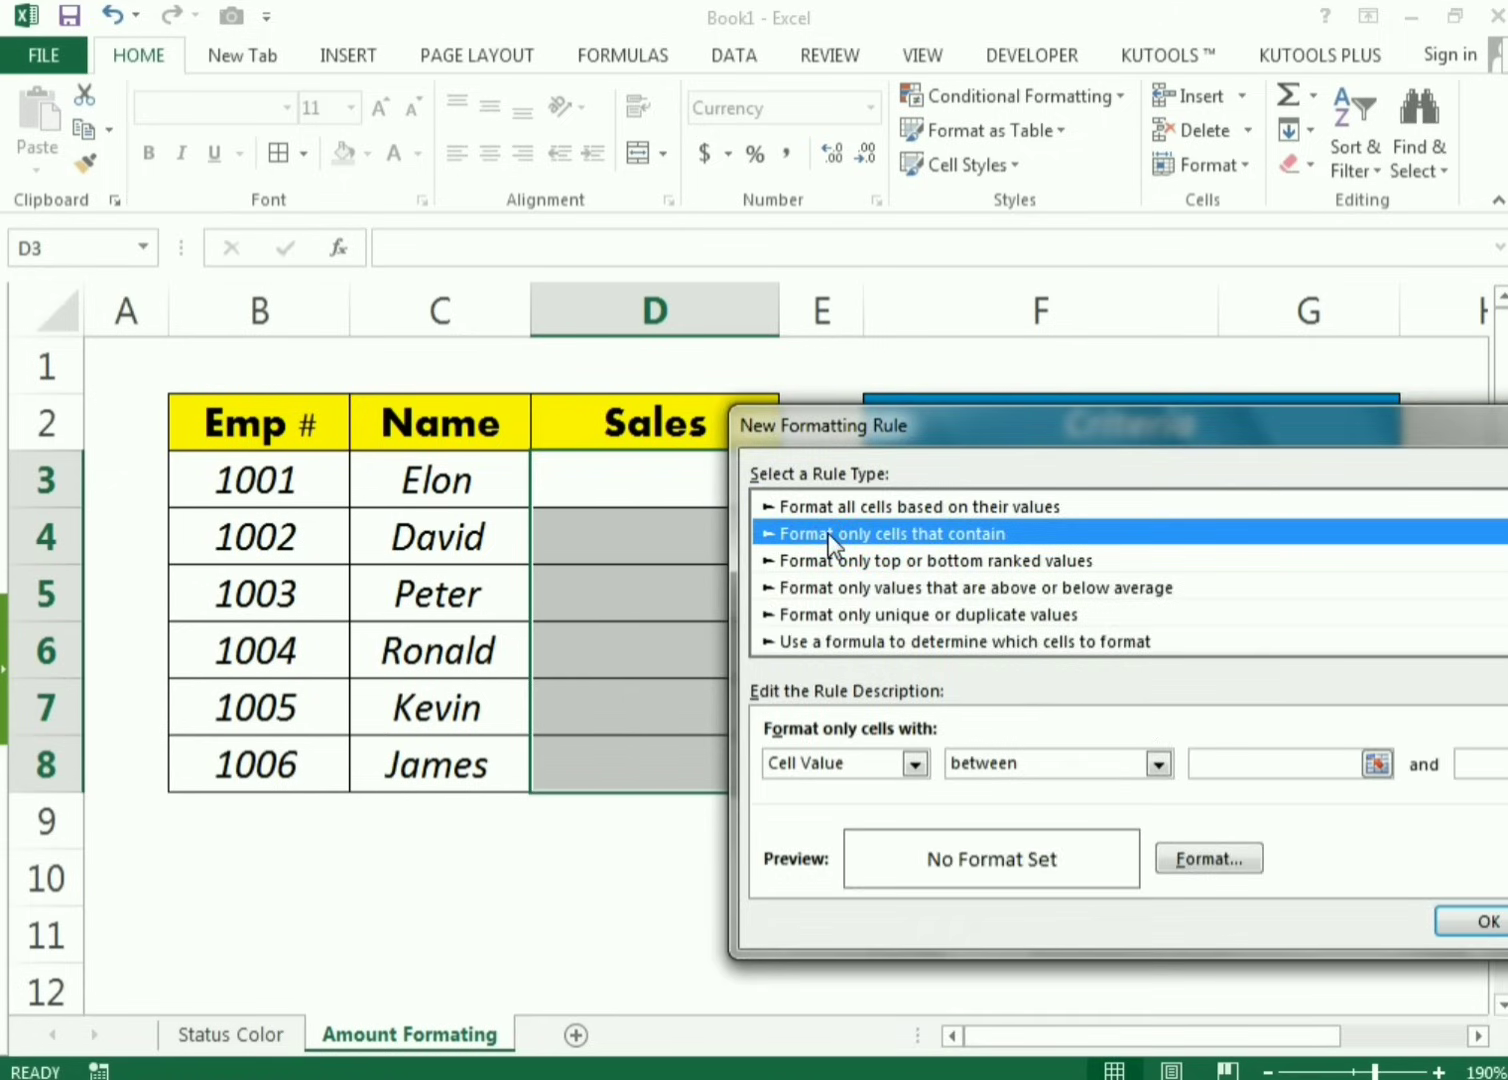
{"action": "left_click", "coordinate": [1157, 763]}
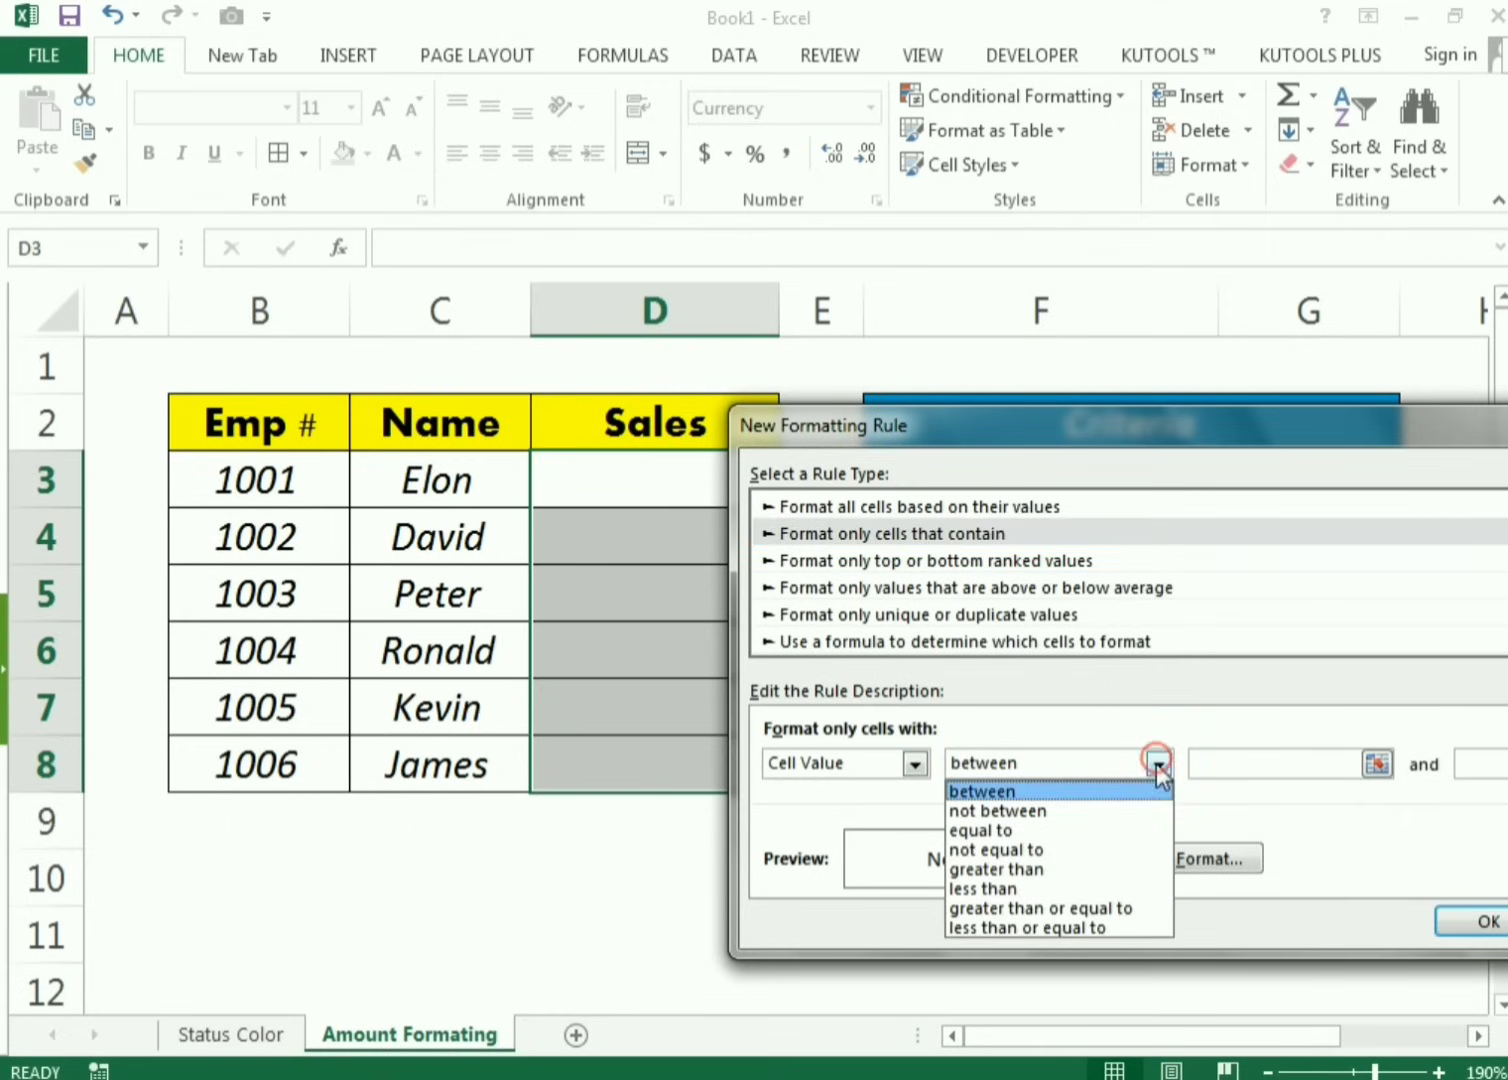
{"action": "left_click", "coordinate": [1061, 874]}
{"action": "left_click", "coordinate": [1206, 760]}
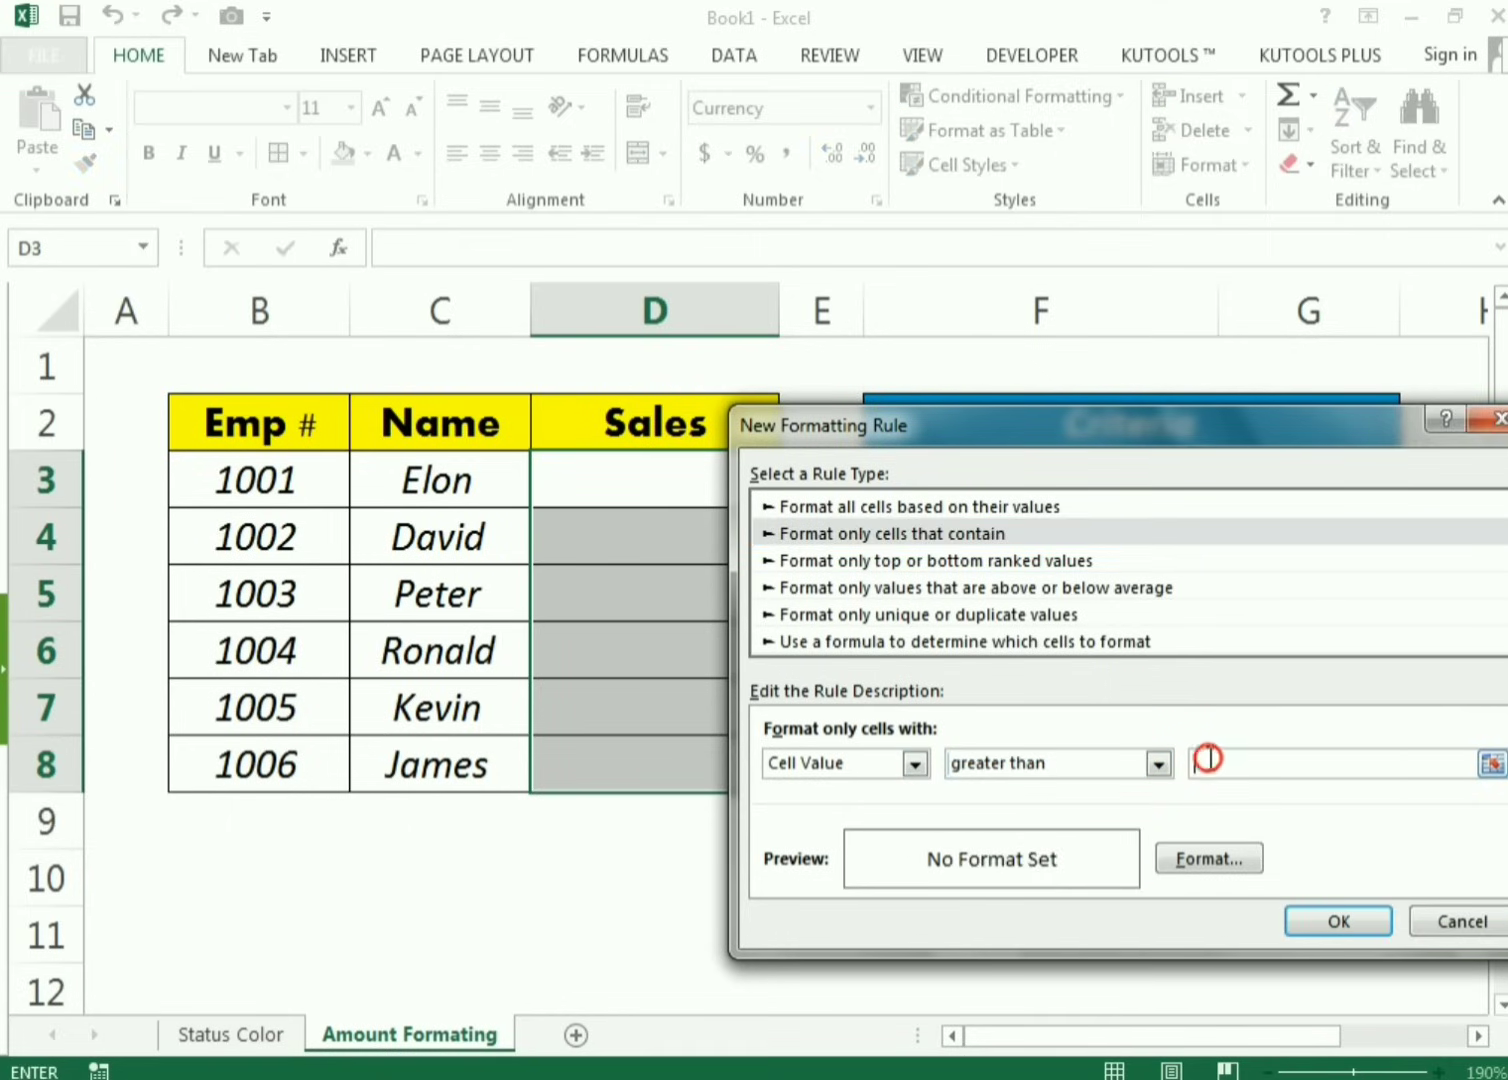
{"action": "type", "text": "999999"}
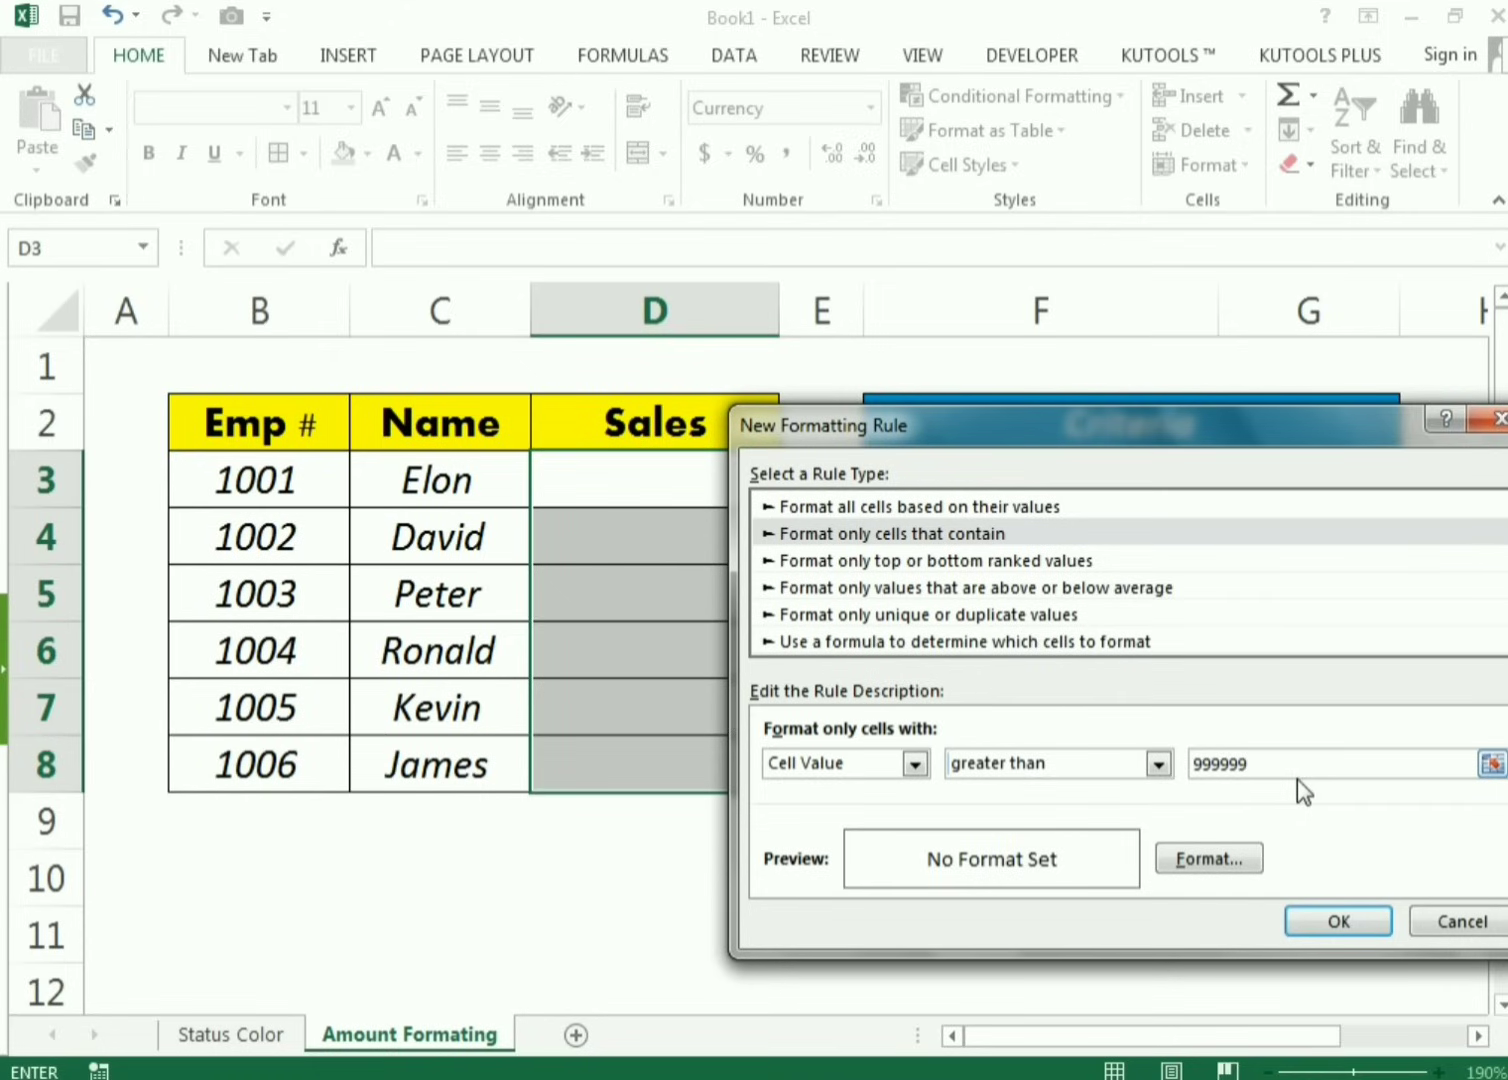
{"action": "left_click_drag", "start_coordinate": [1289, 760], "coordinate": [1188, 761]}
{"action": "left_click", "coordinate": [1222, 760]}
Step: Give the greater-than rule a bold font in standard green and save the rule
{"action": "left_click", "coordinate": [1222, 852]}
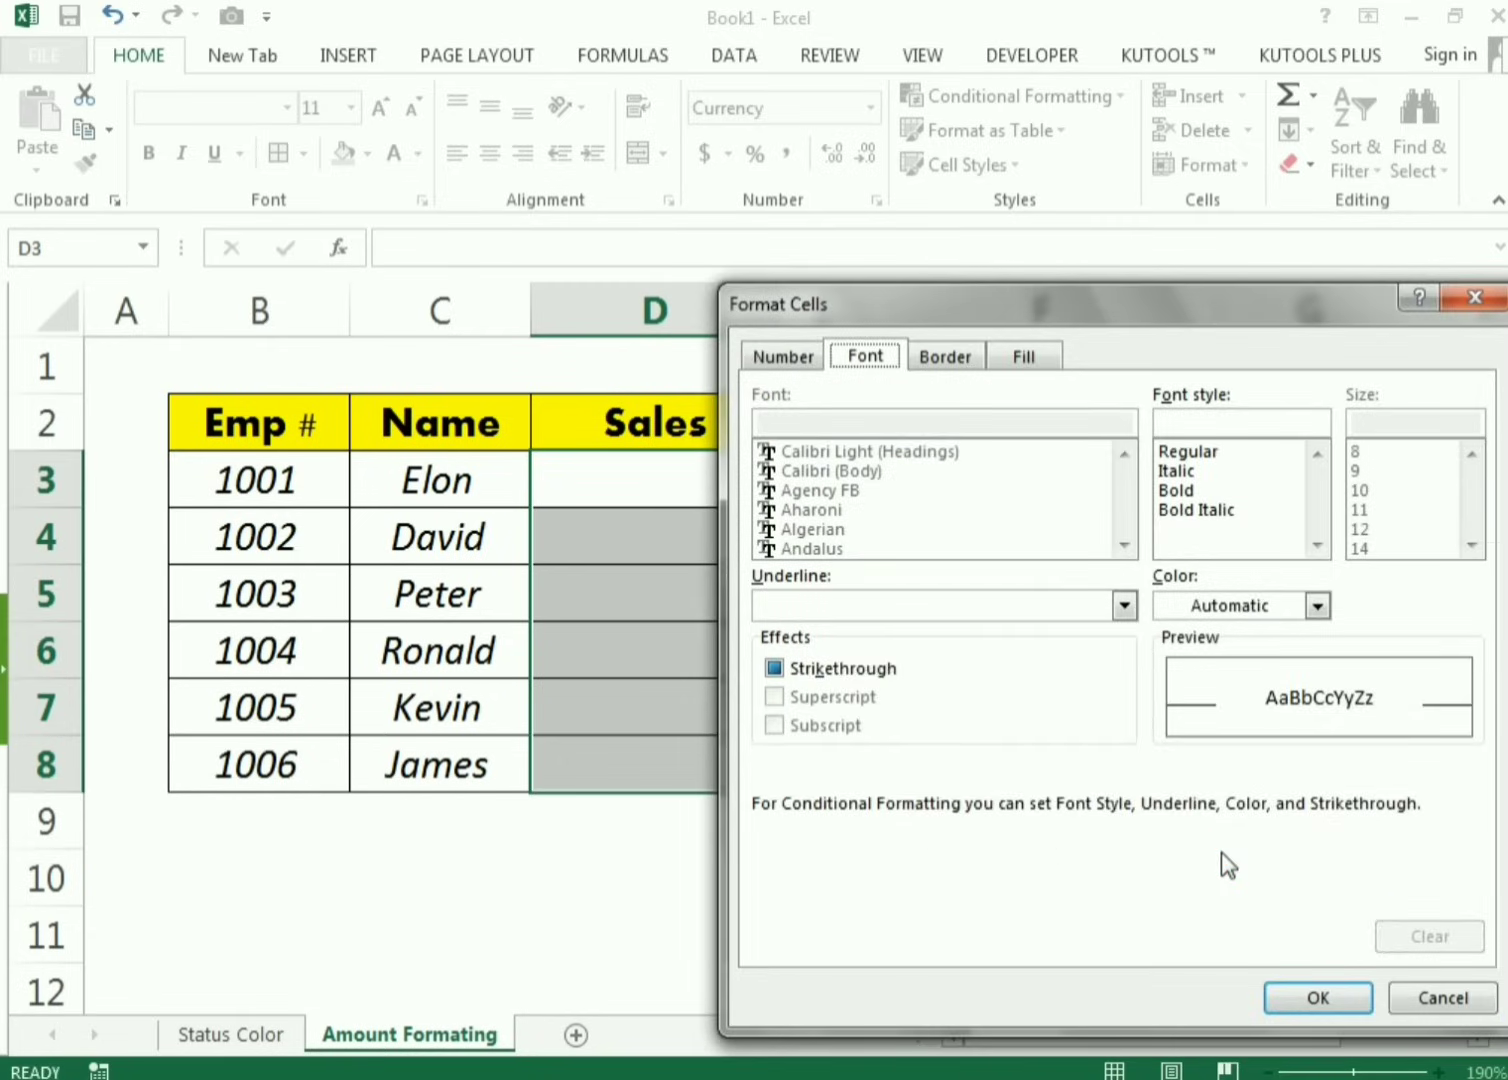
{"action": "left_click", "coordinate": [1177, 491]}
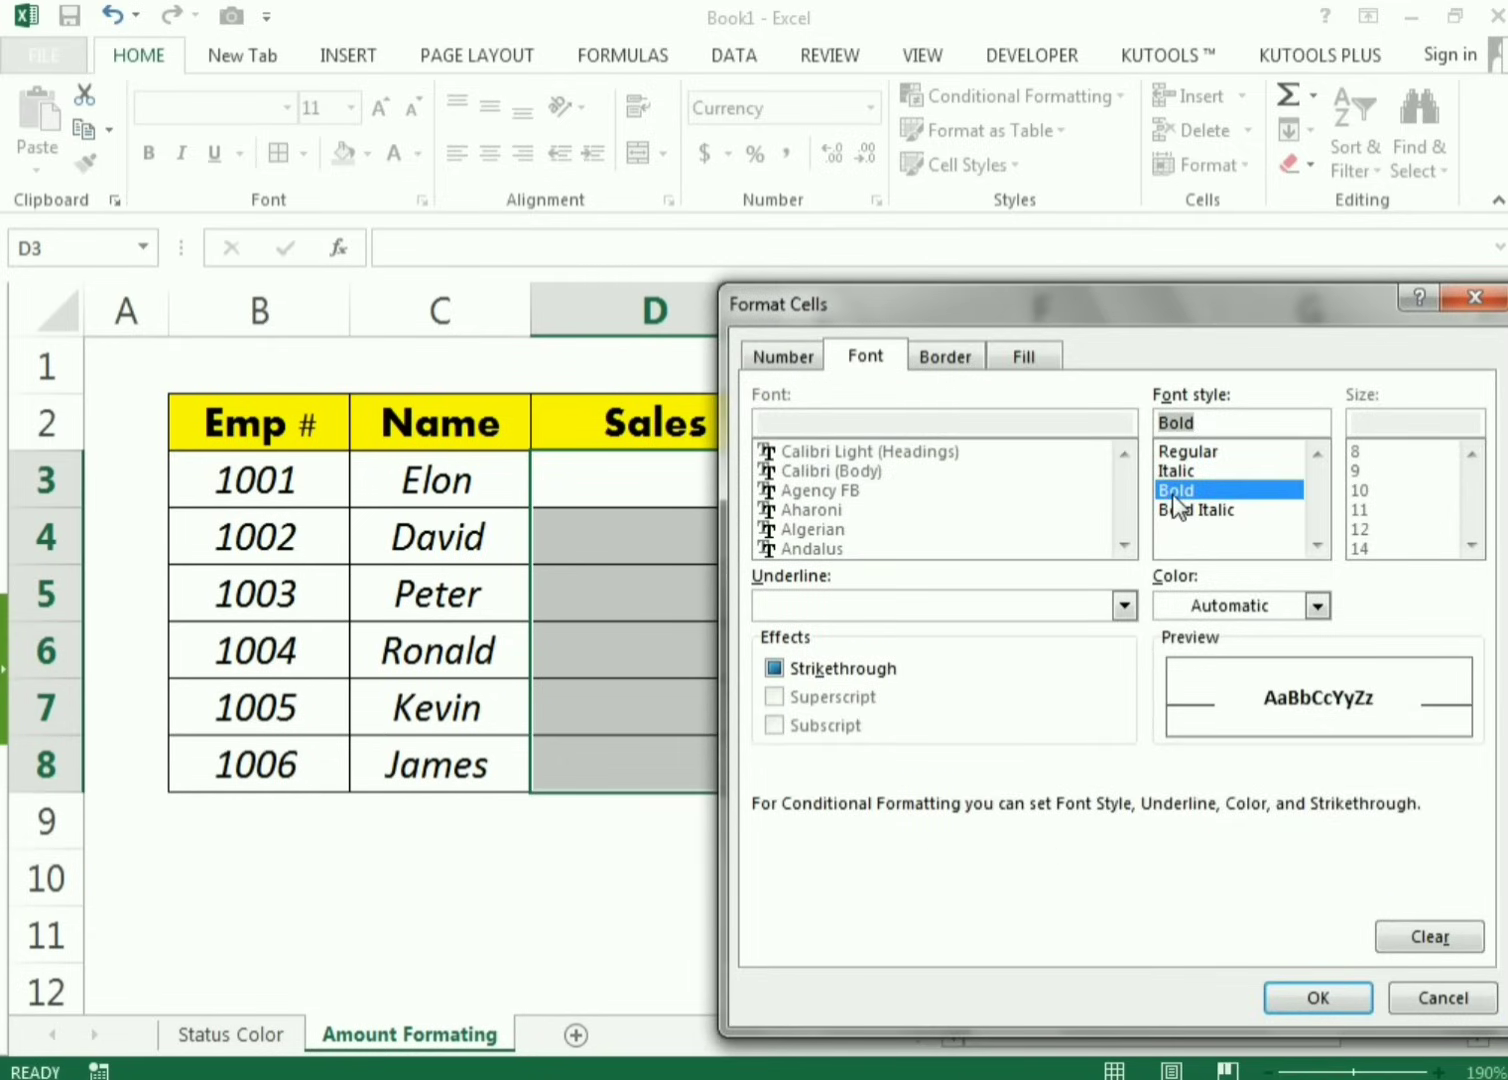
{"action": "left_click", "coordinate": [1322, 605]}
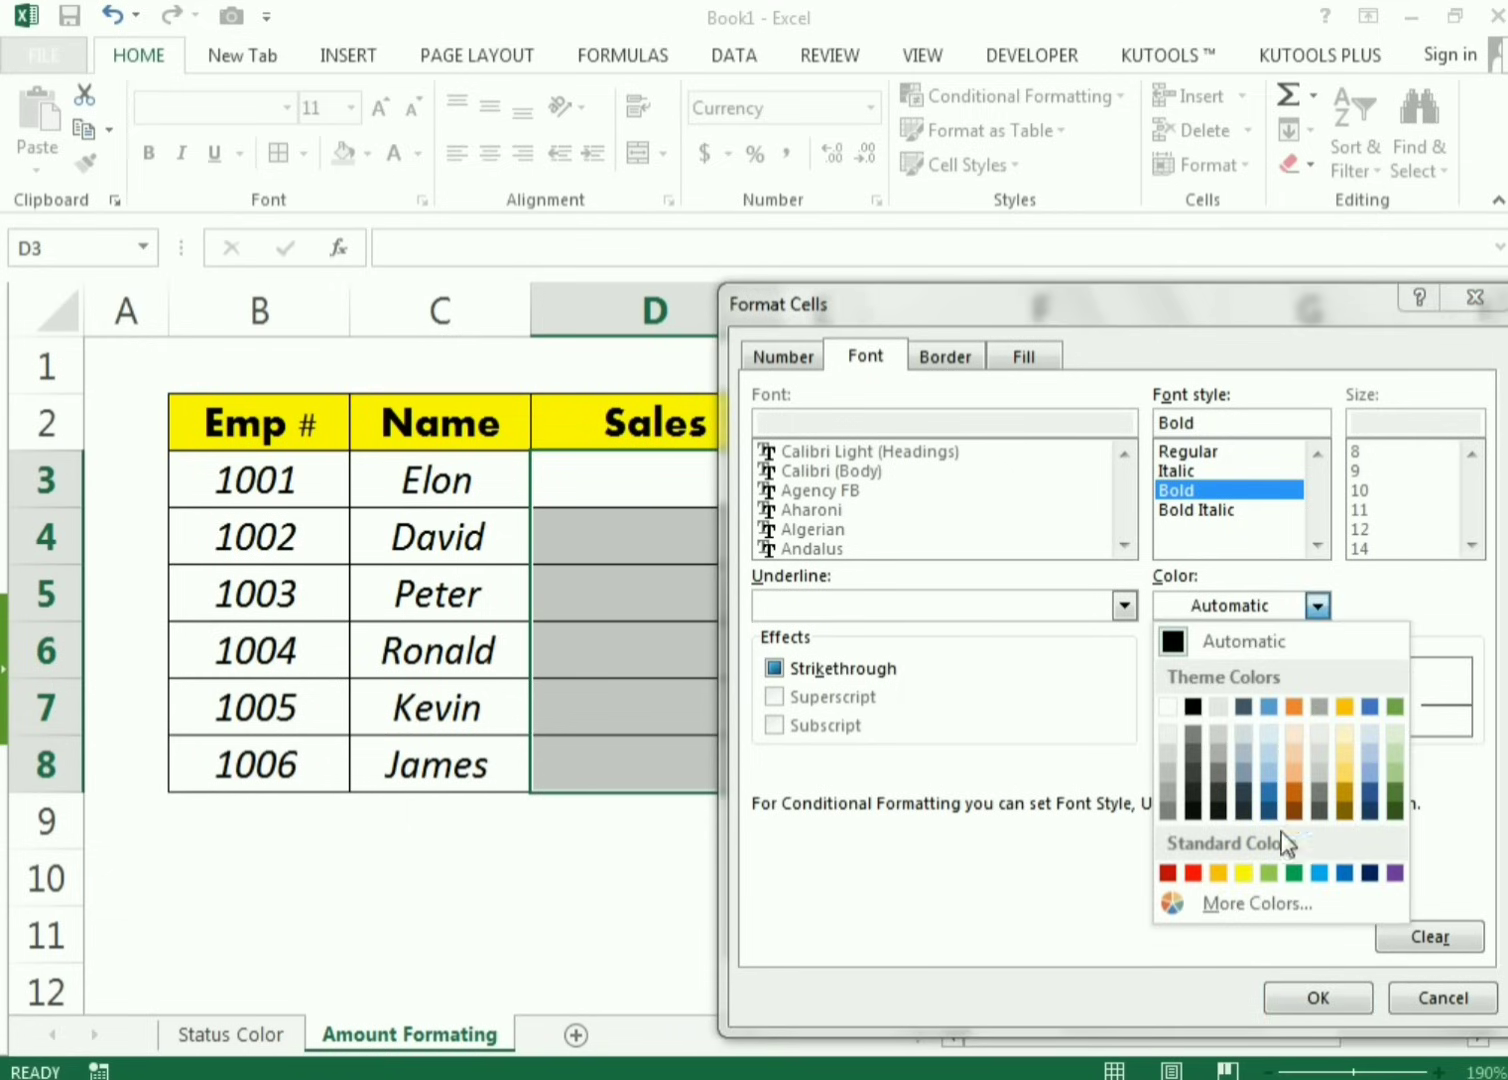
{"action": "left_click", "coordinate": [1294, 873]}
{"action": "left_click", "coordinate": [1316, 996]}
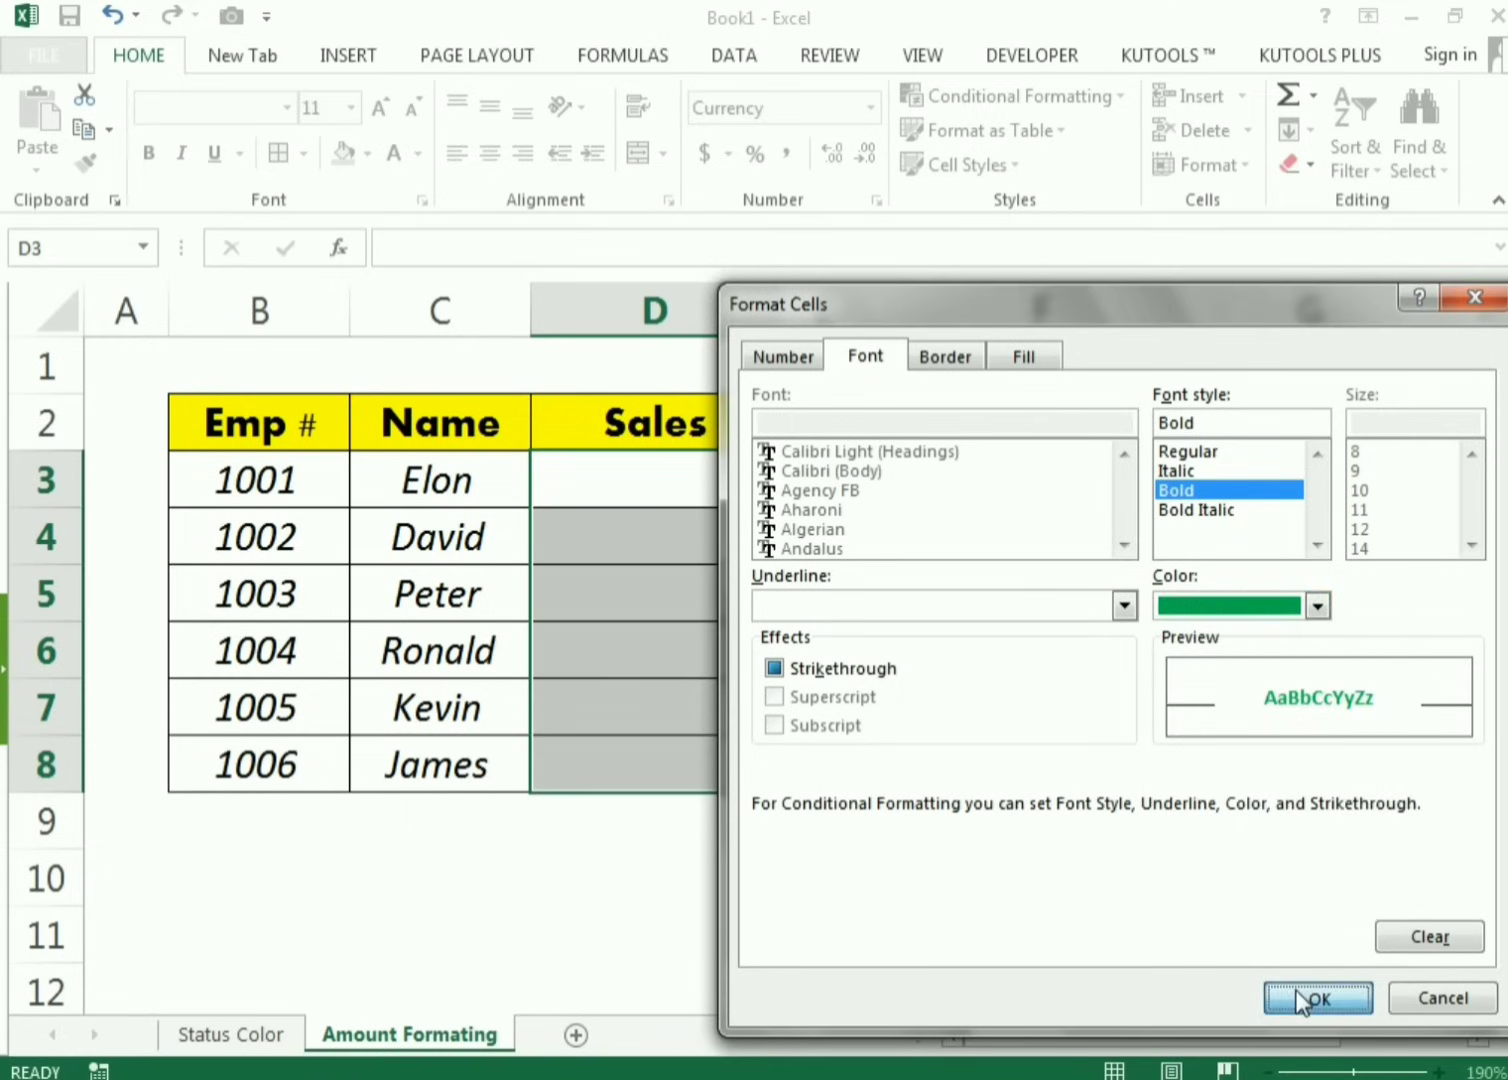
{"action": "left_click", "coordinate": [1332, 918]}
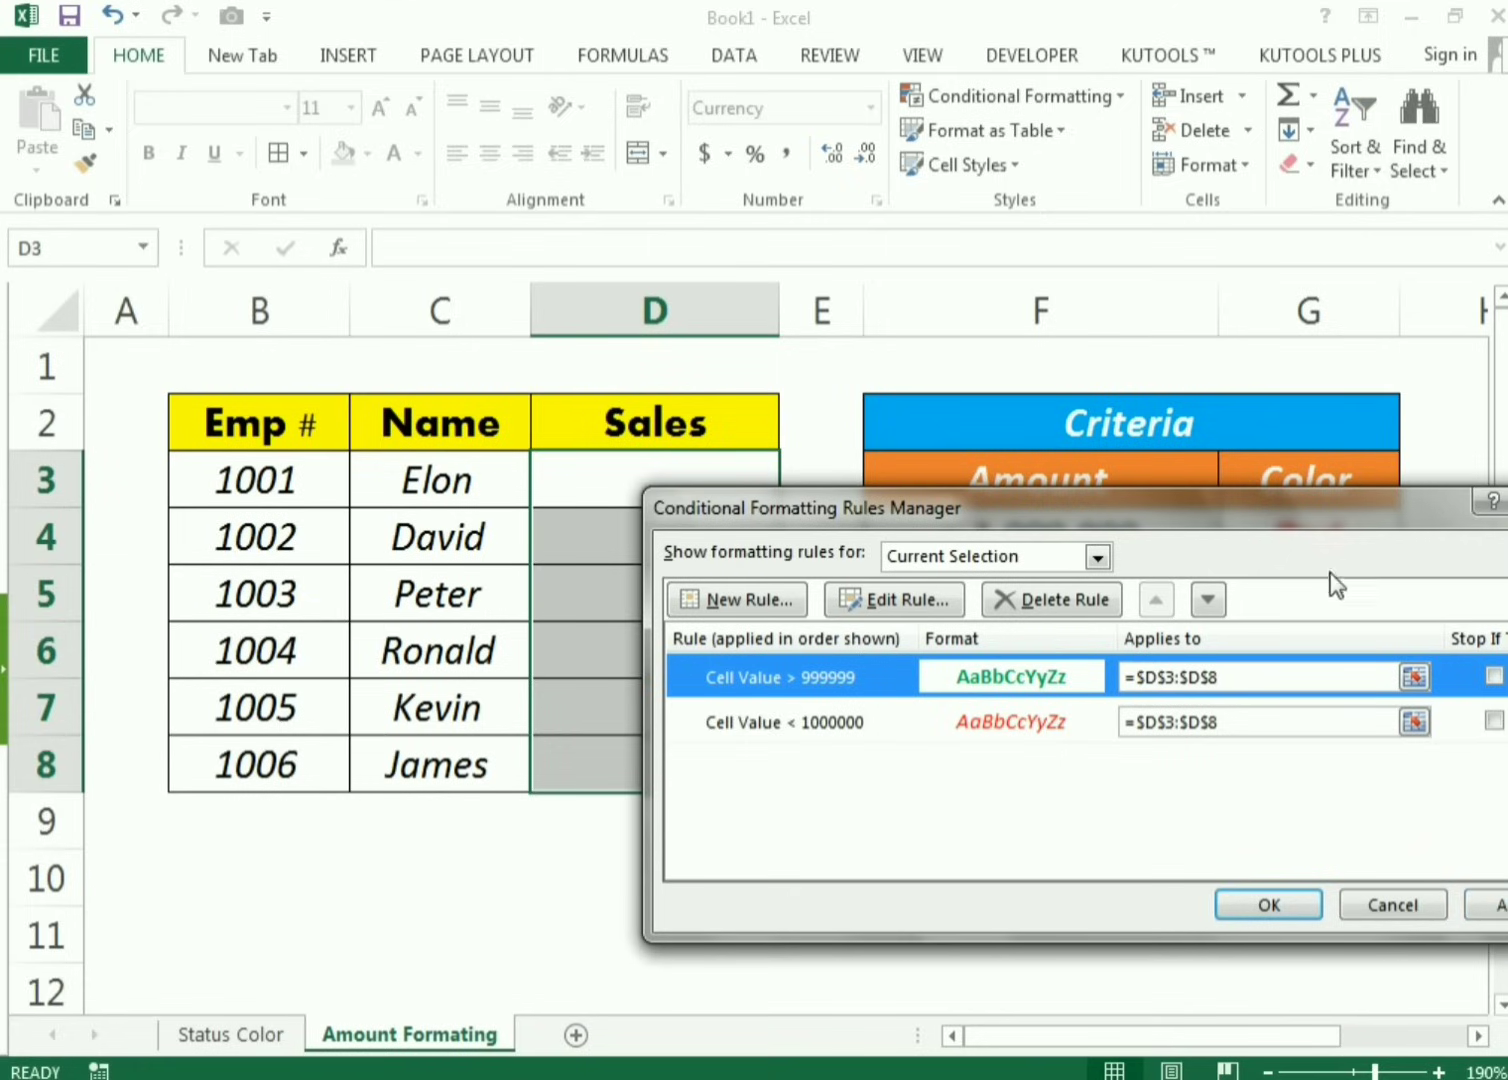
Step: Apply both Sales colour rules, close the rules manager and select cell D3
{"action": "left_click_drag", "start_coordinate": [1266, 518], "coordinate": [1097, 514]}
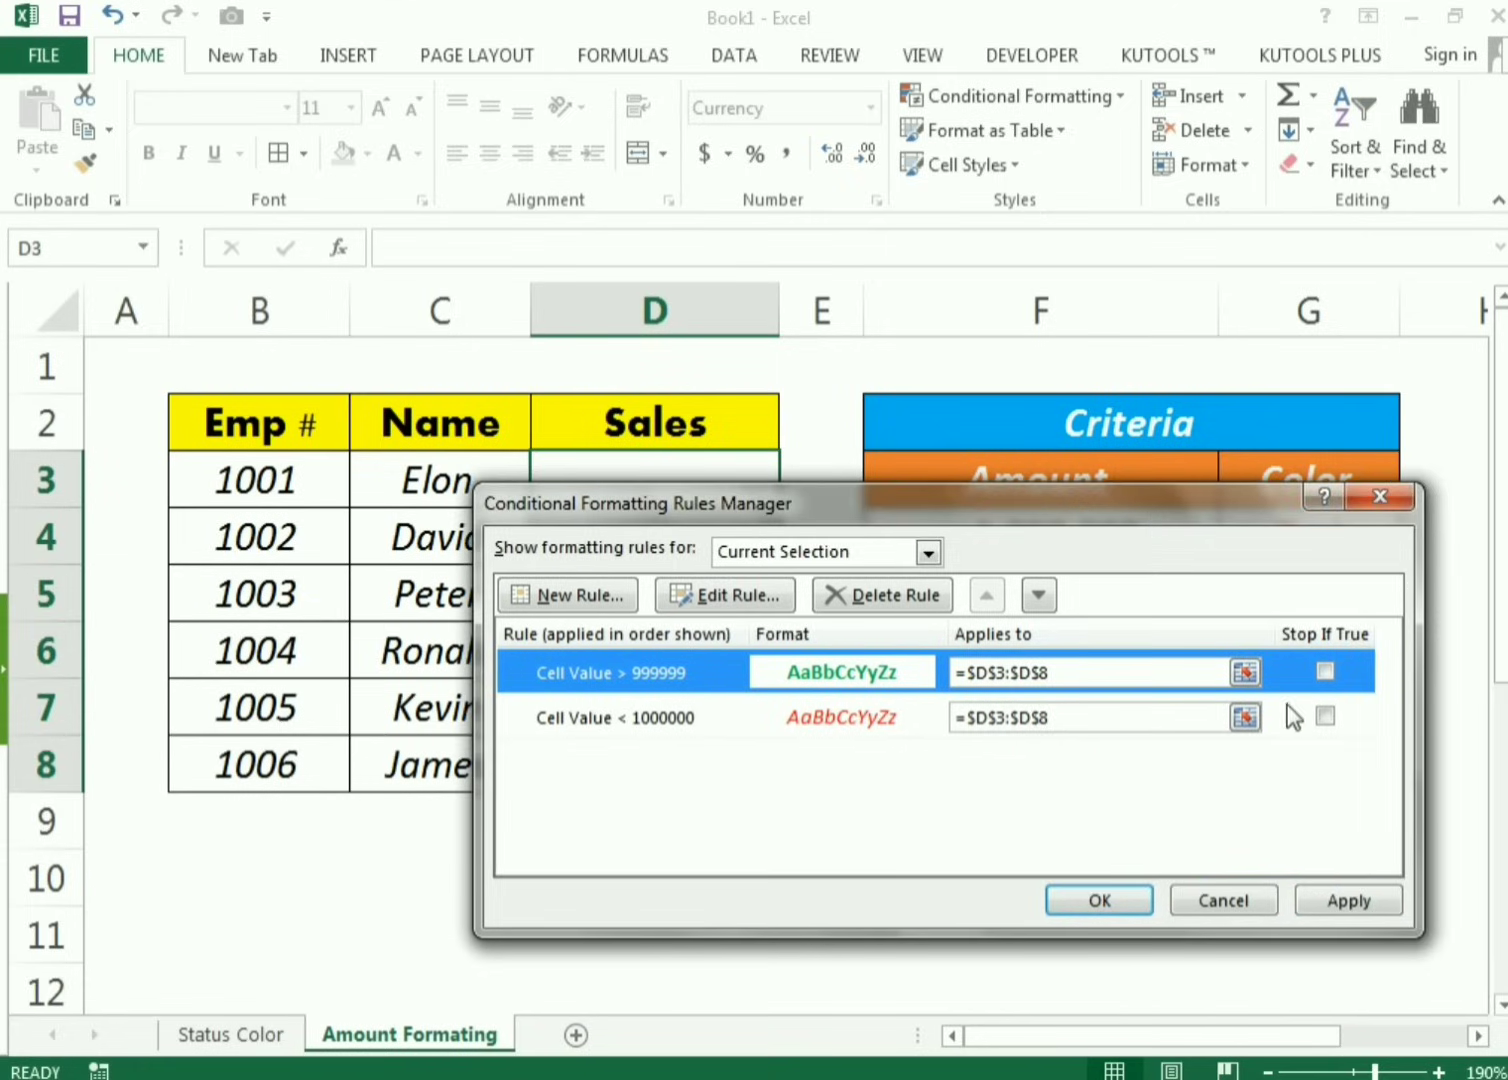
{"action": "left_click", "coordinate": [1332, 900]}
{"action": "left_click", "coordinate": [1146, 910]}
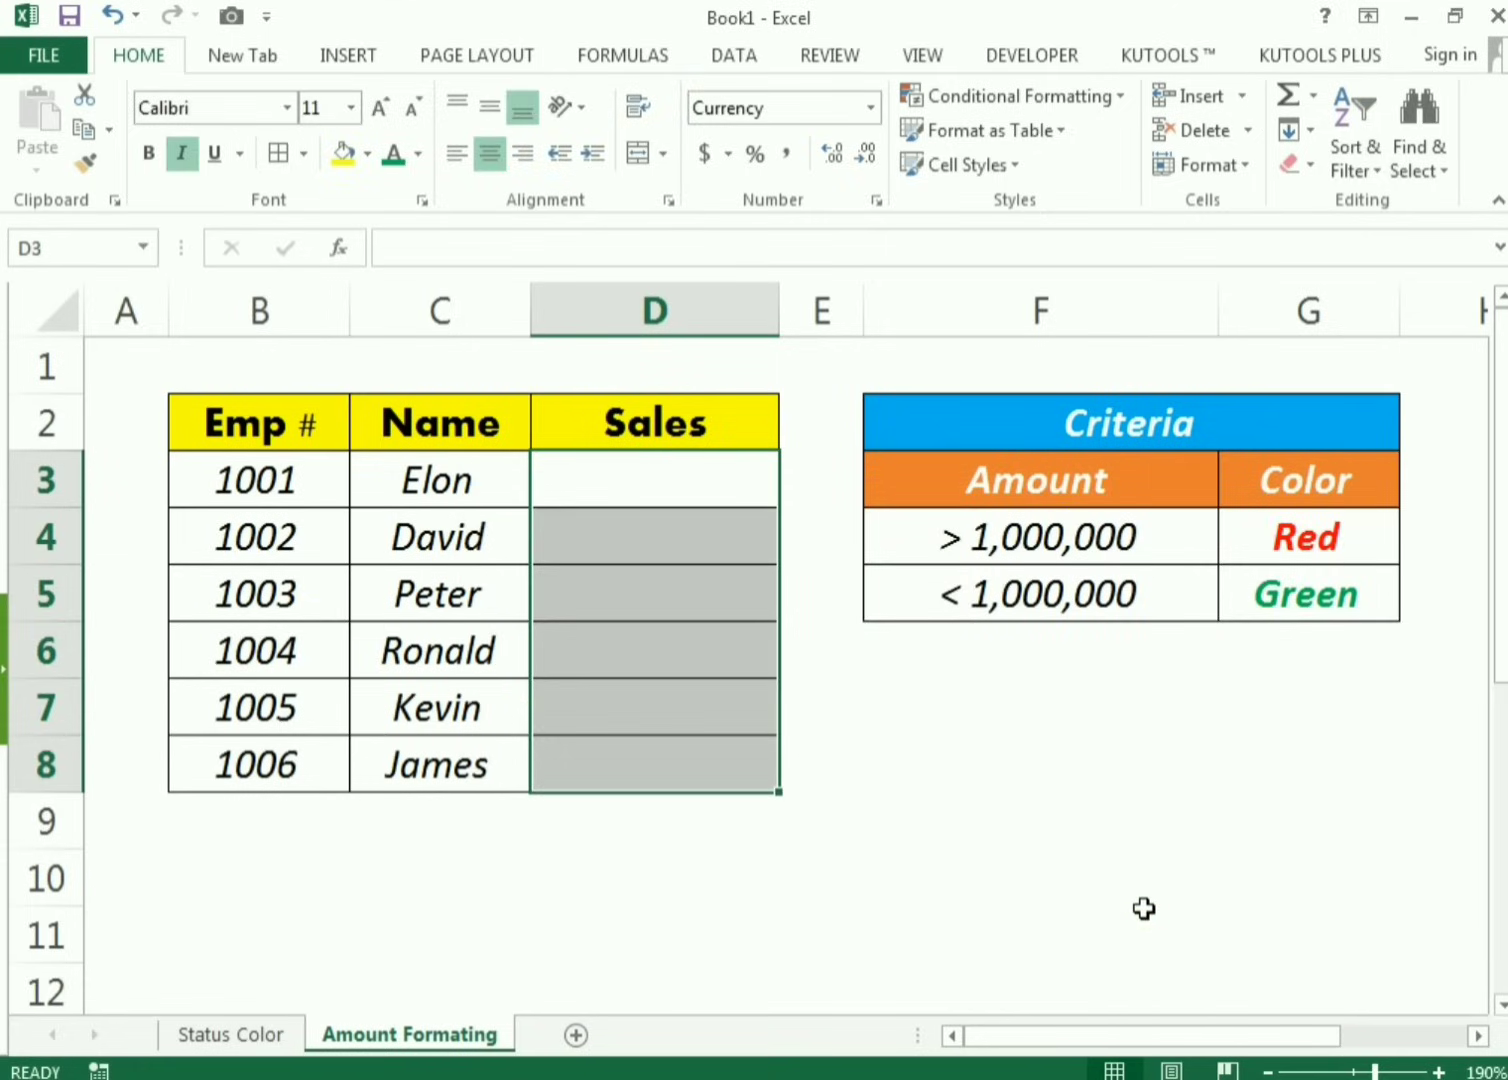
{"action": "left_click", "coordinate": [1144, 910]}
{"action": "left_click", "coordinate": [614, 470]}
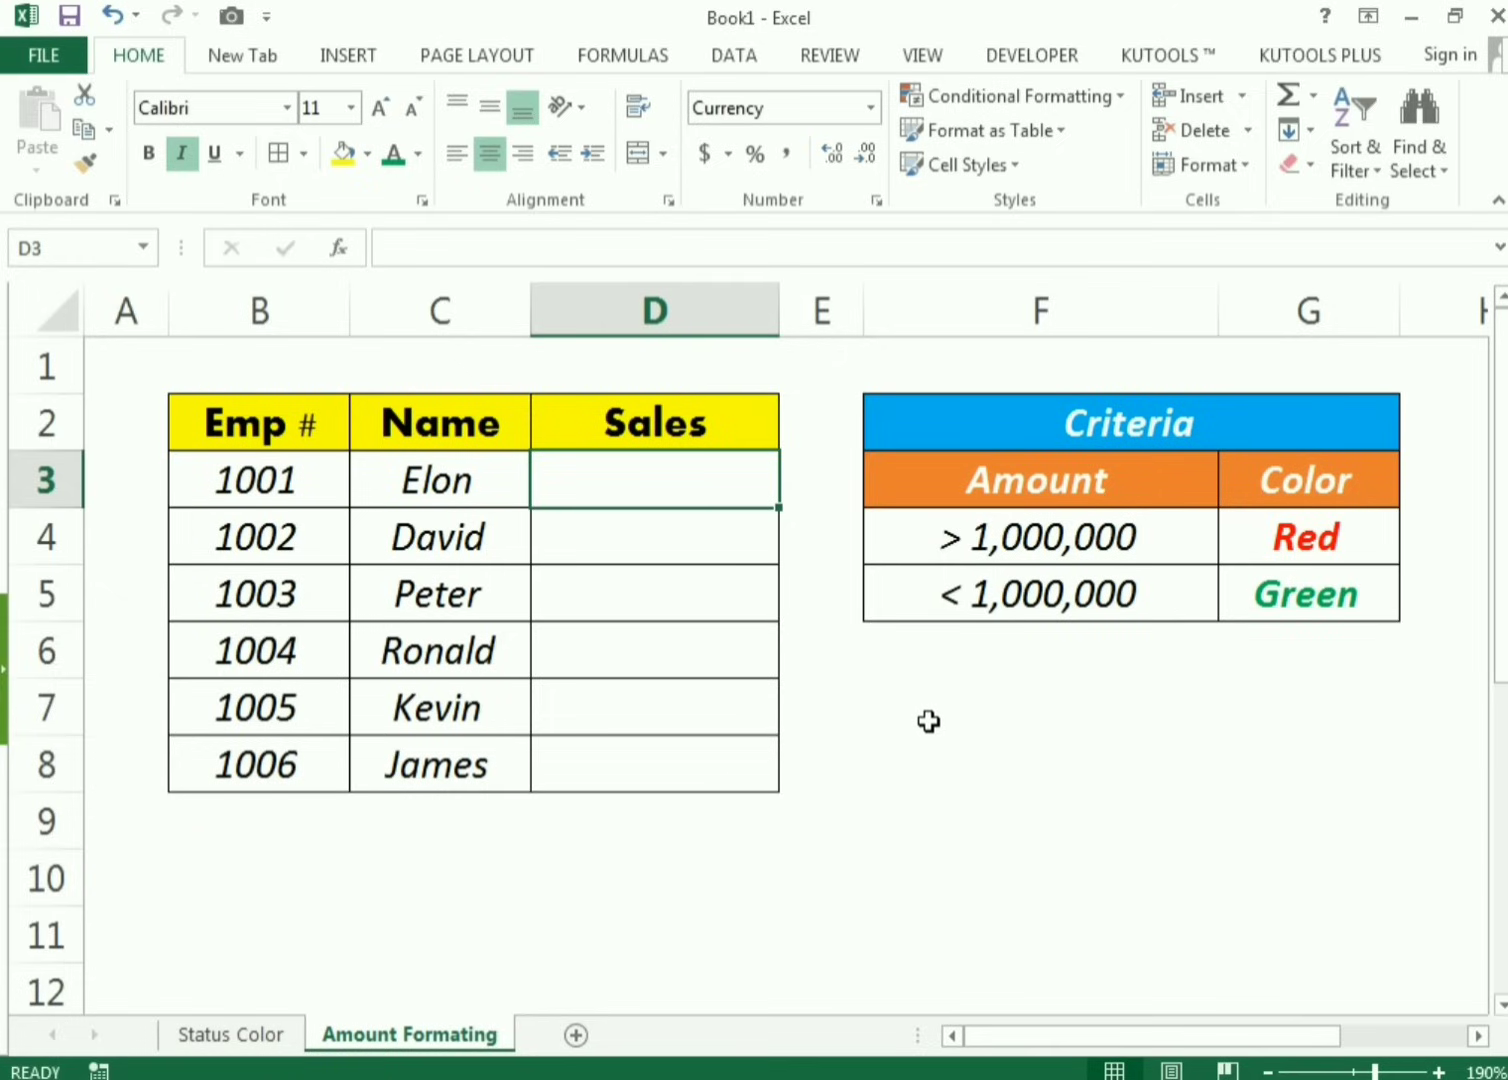
Step: Enter Sales amounts of 100000 in D3 and 1000000 in D4 to test the colour rules
{"action": "type", "text": "100"}
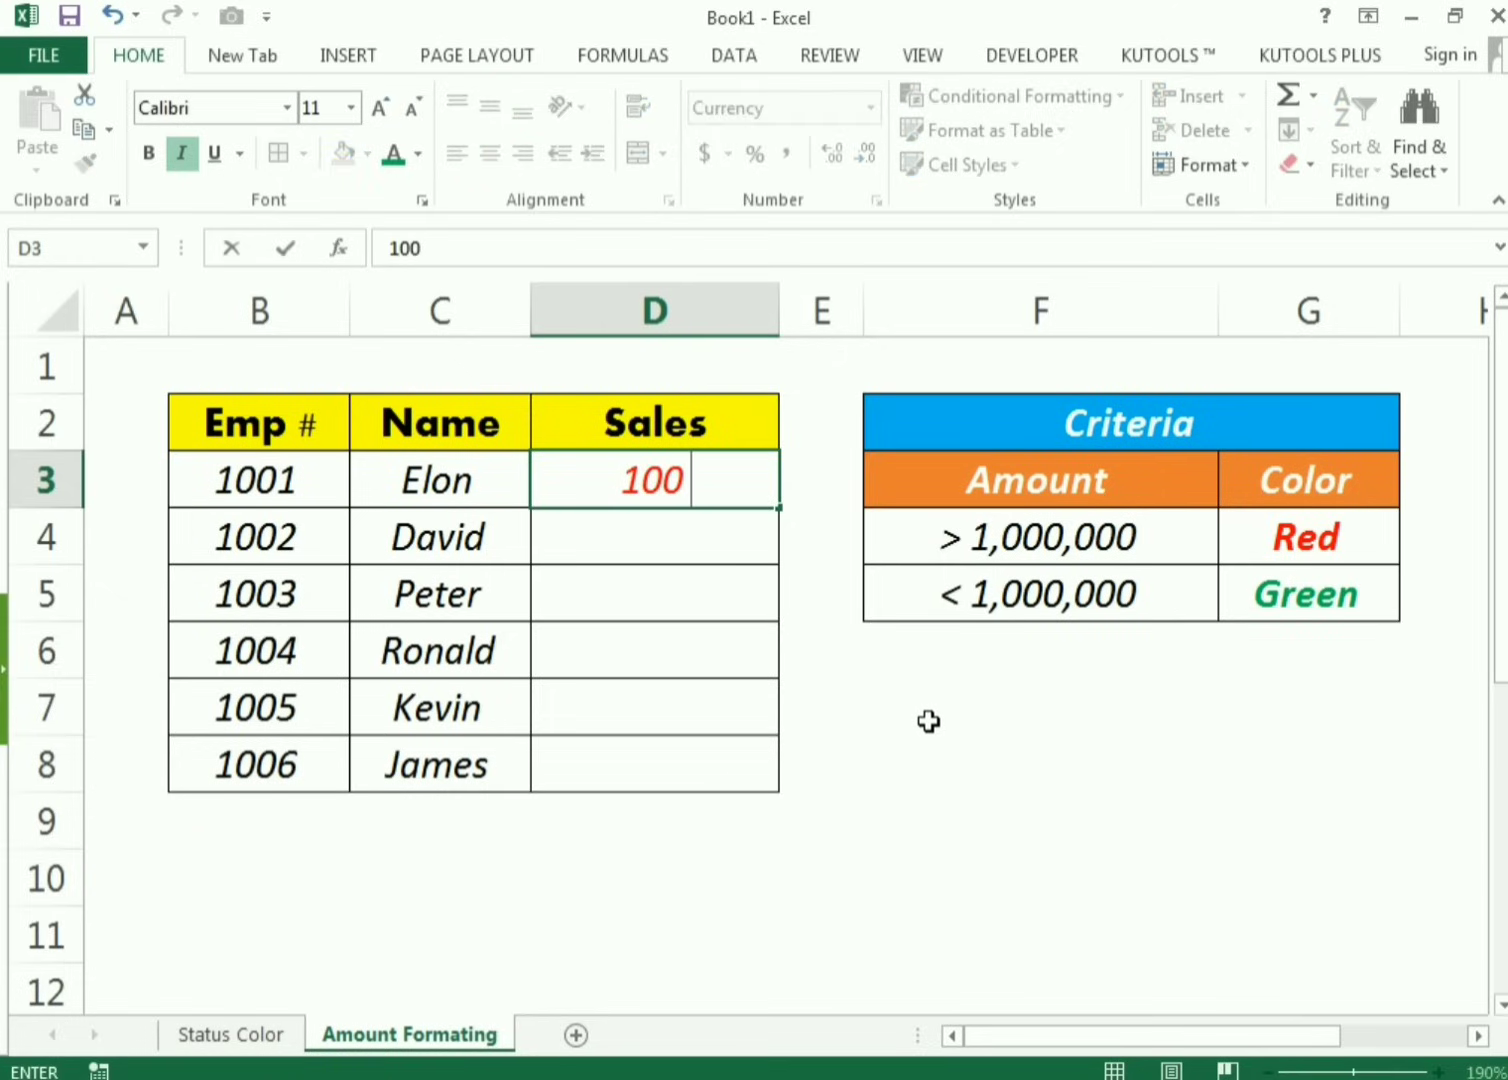
{"action": "type", "text": "000"}
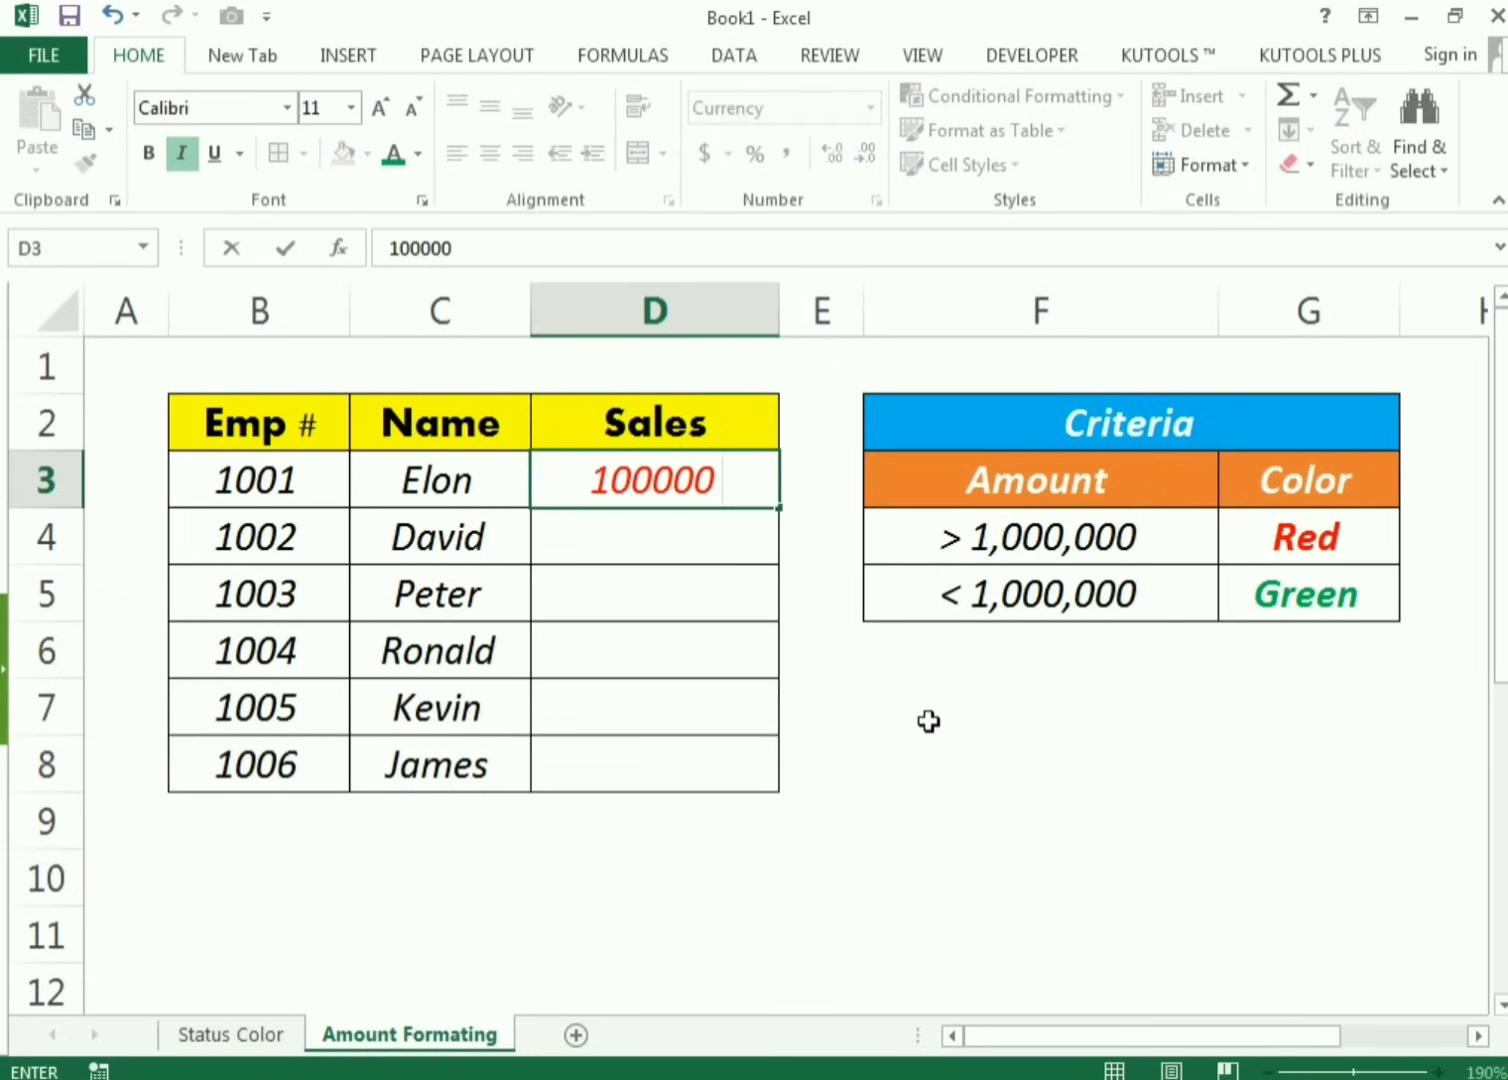
{"action": "key", "text": "Return"}
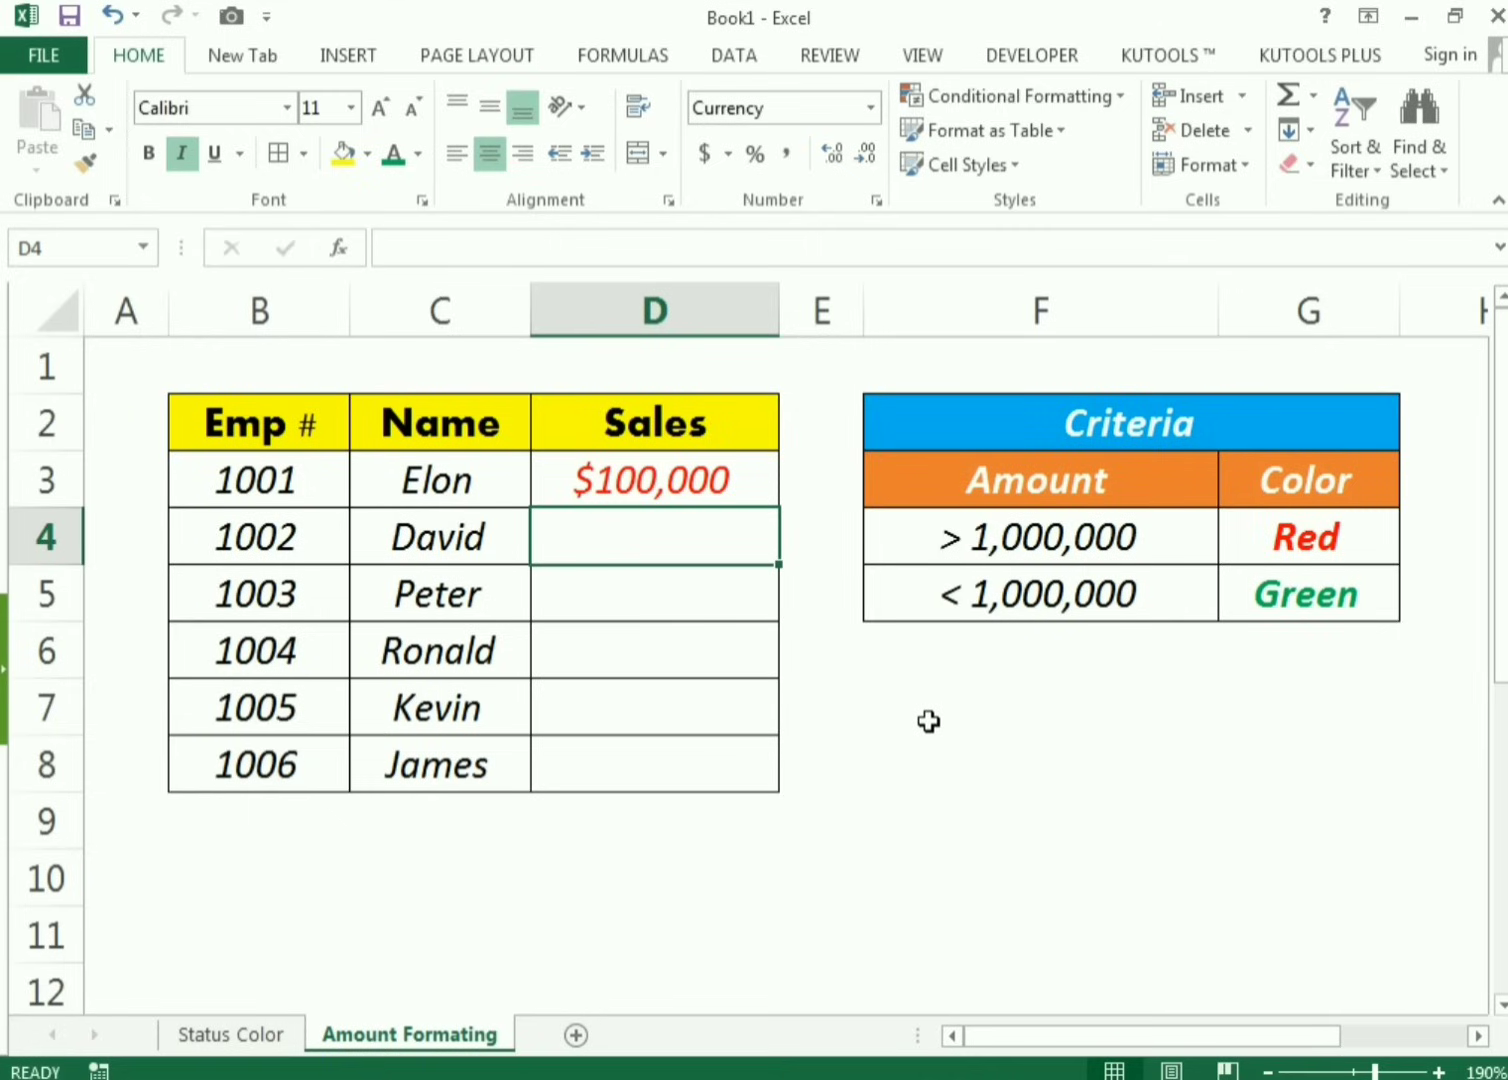
{"action": "key", "text": "Up"}
{"action": "key", "text": "Down"}
{"action": "type", "text": "1"}
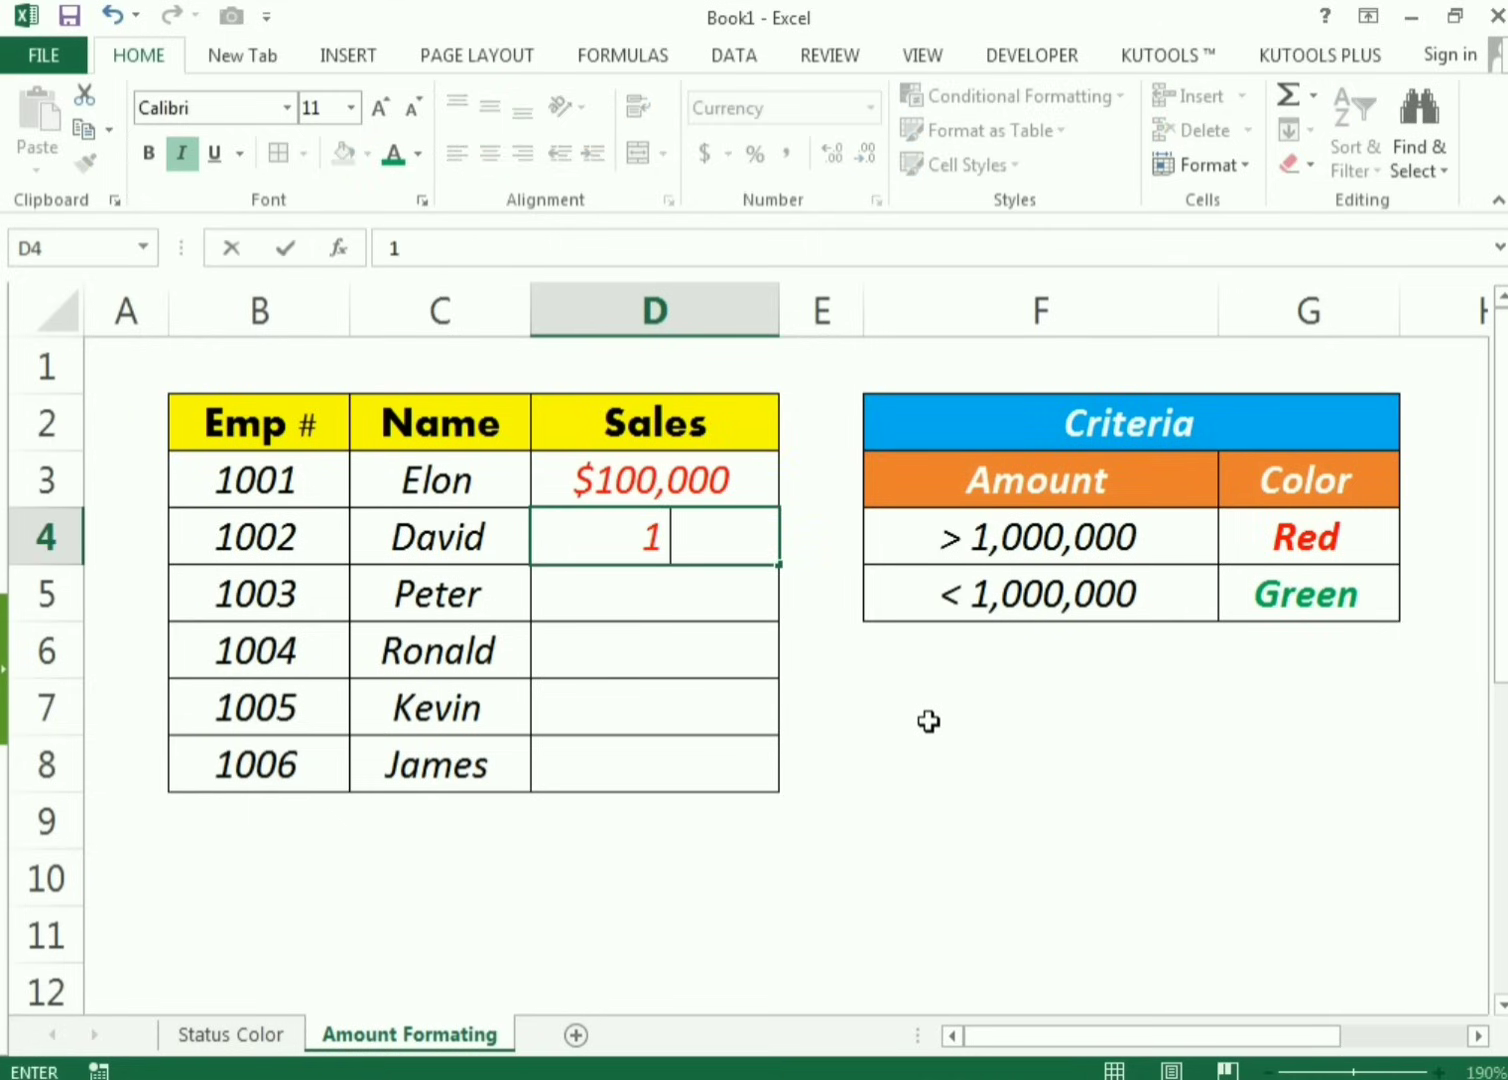
{"action": "type", "text": ",000,000000"}
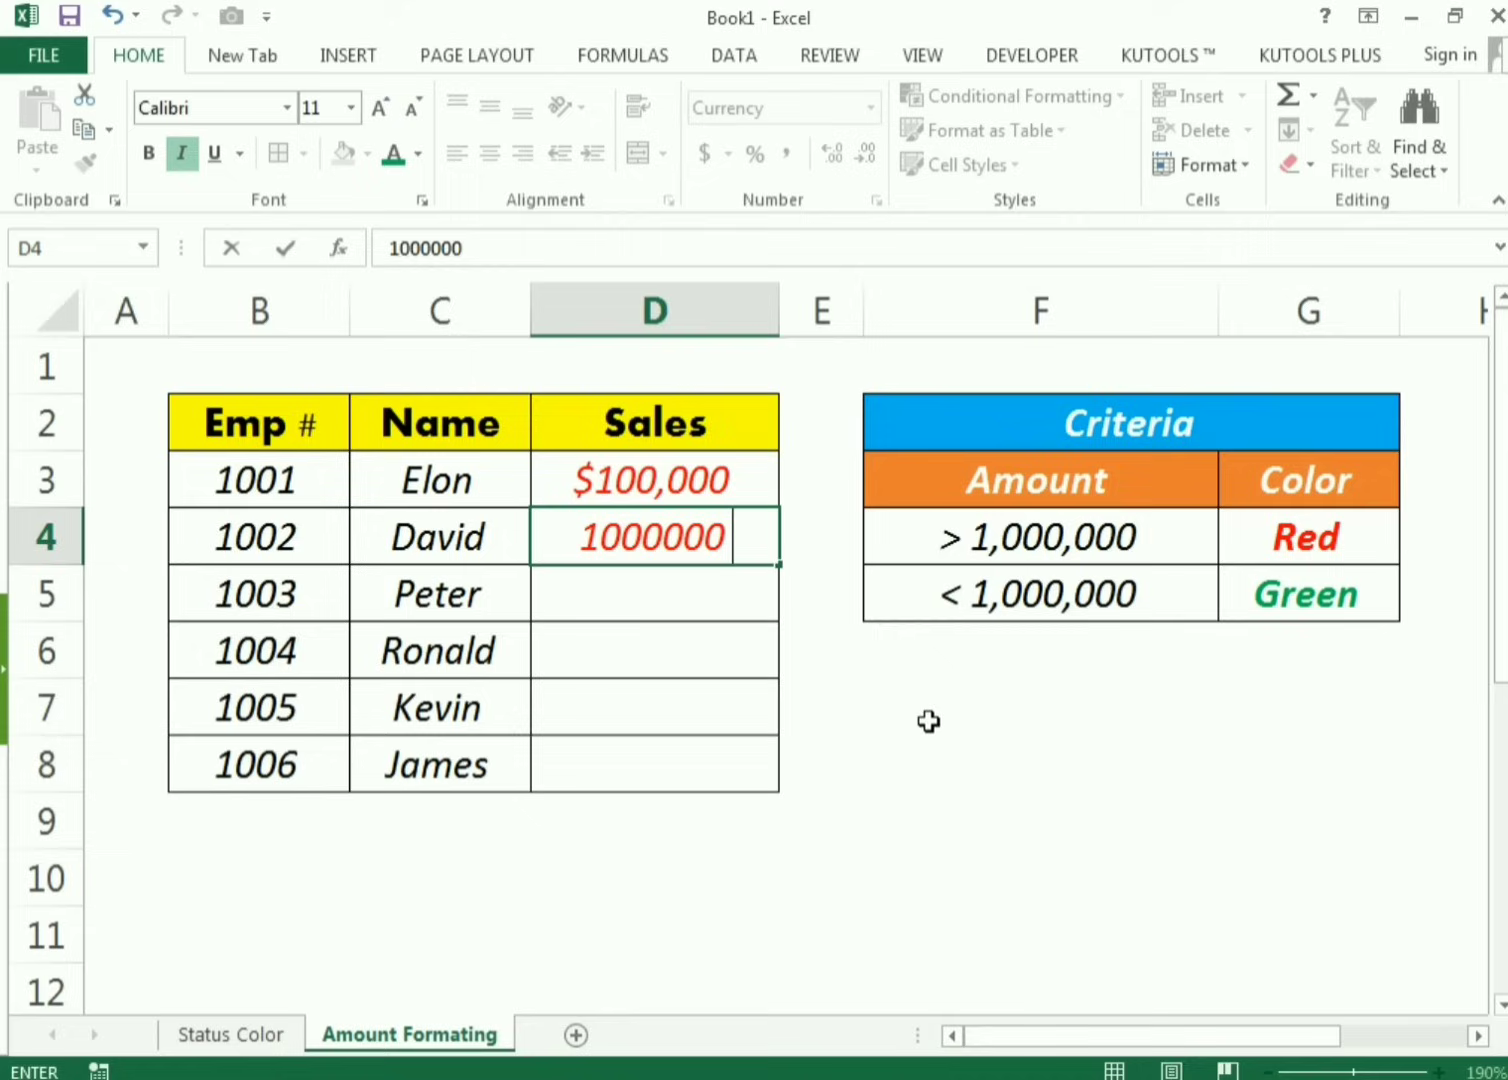
{"action": "key", "text": "Return"}
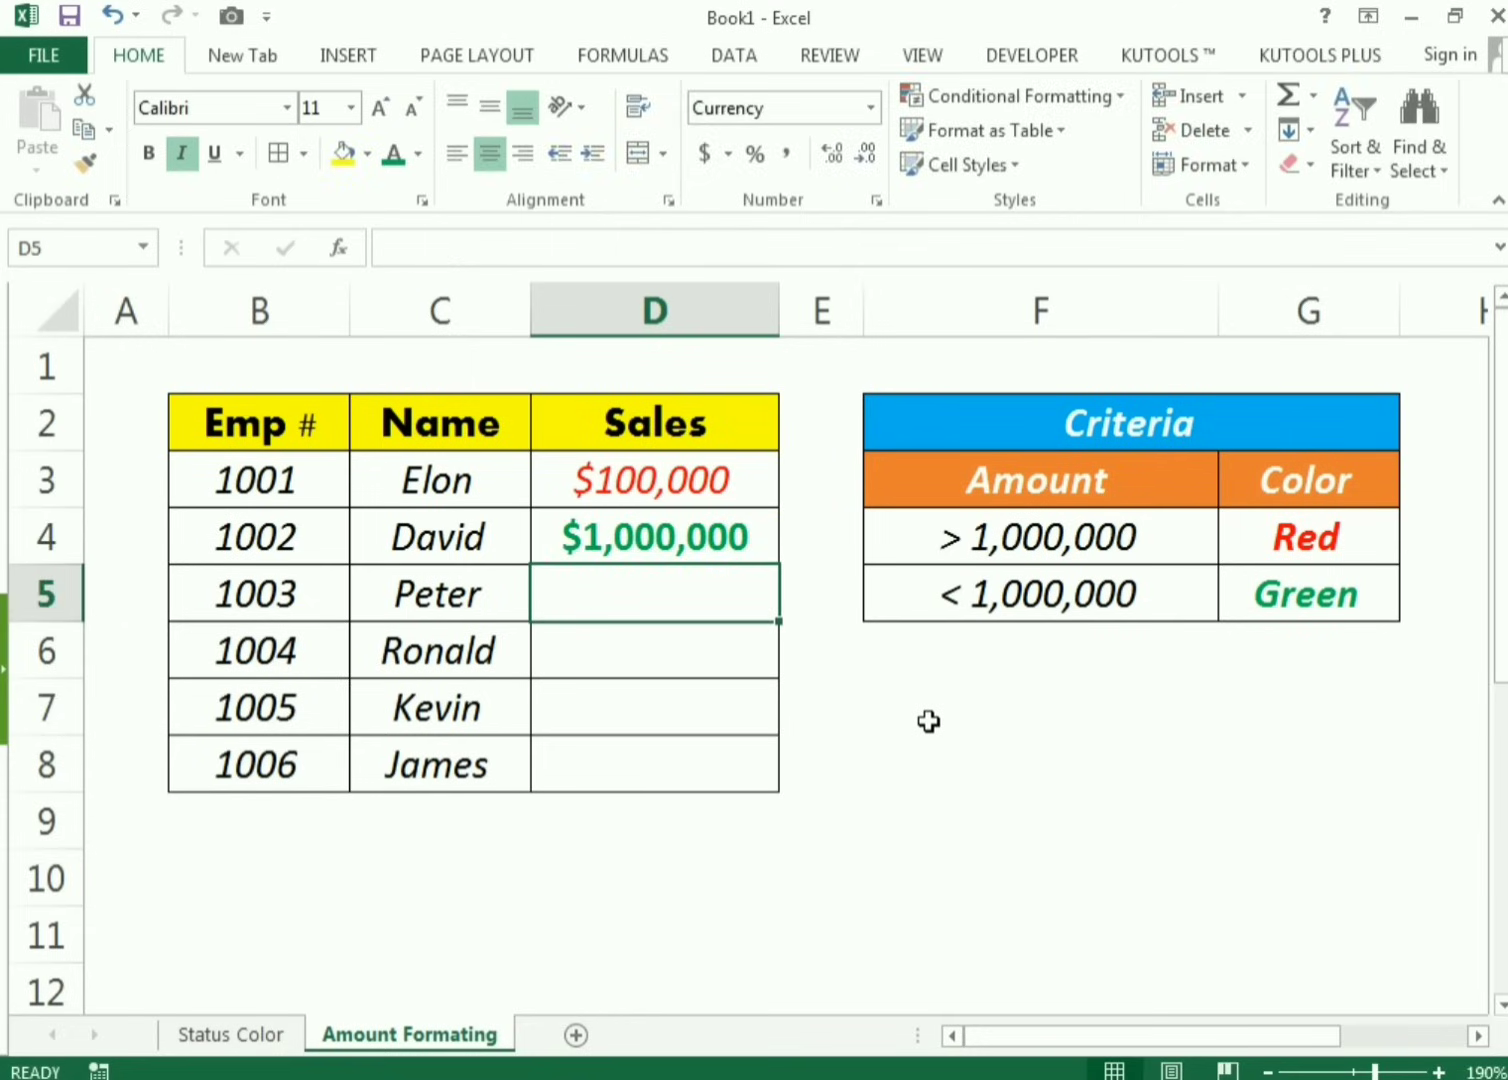
Step: Enter 85854885 as the Sales amount for employee 1003 in D5
{"action": "type", "text": "1"}
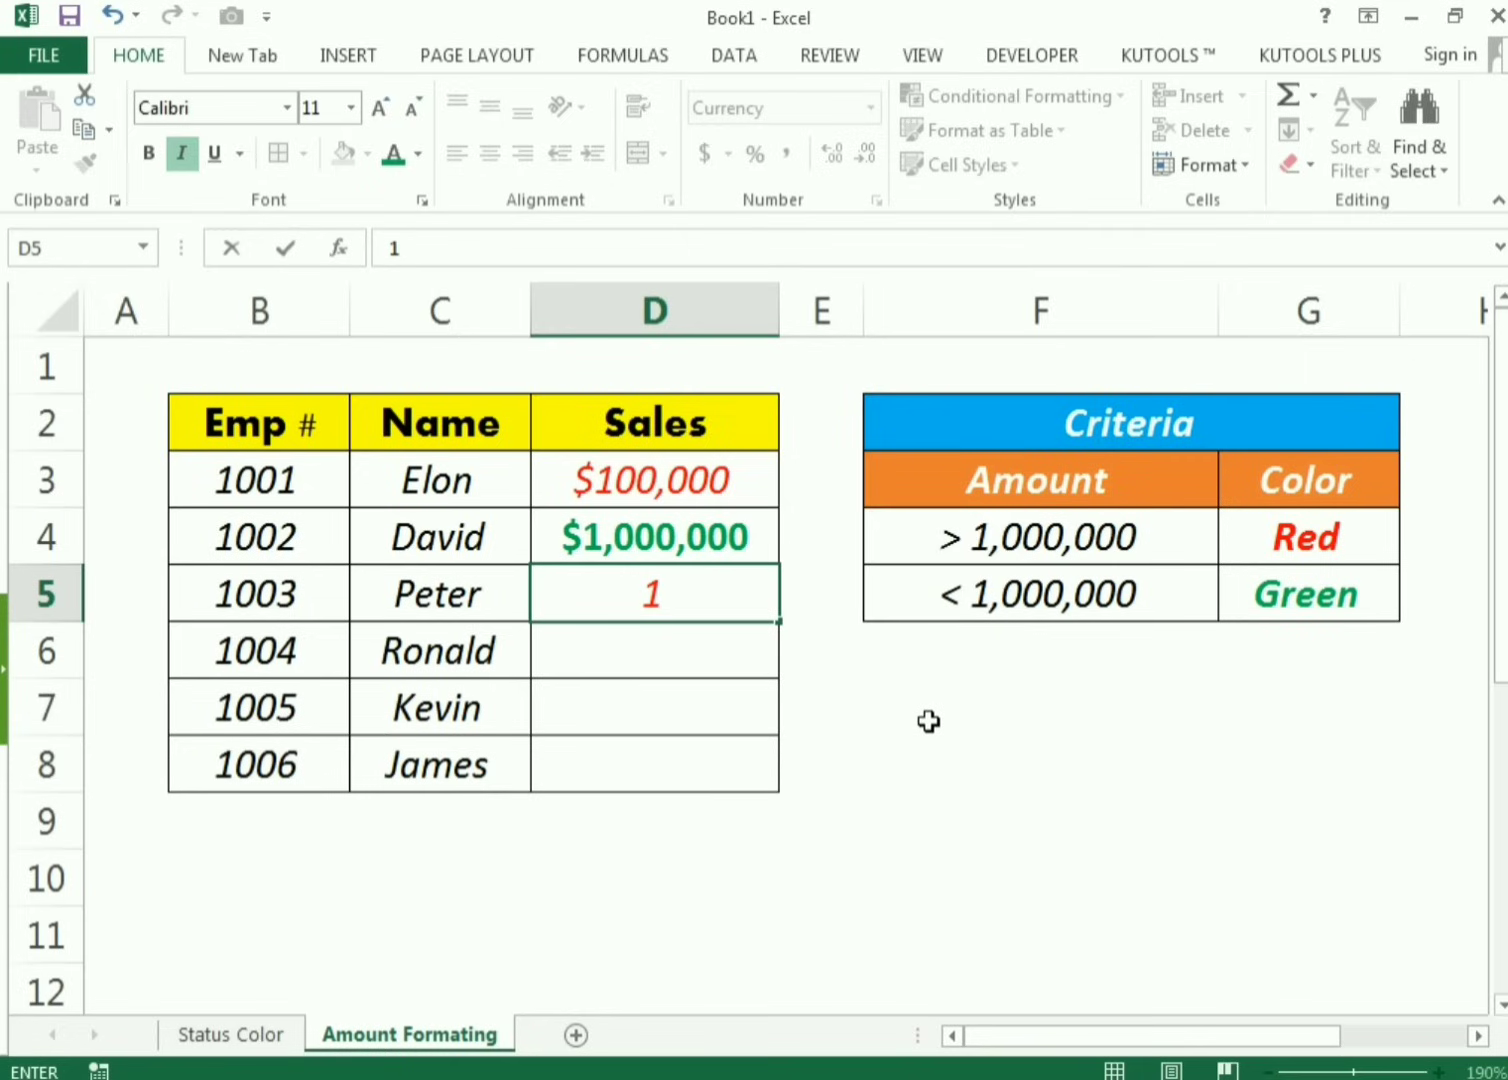
{"action": "key", "text": "BackSpace"}
{"action": "type", "text": "85,854,885"}
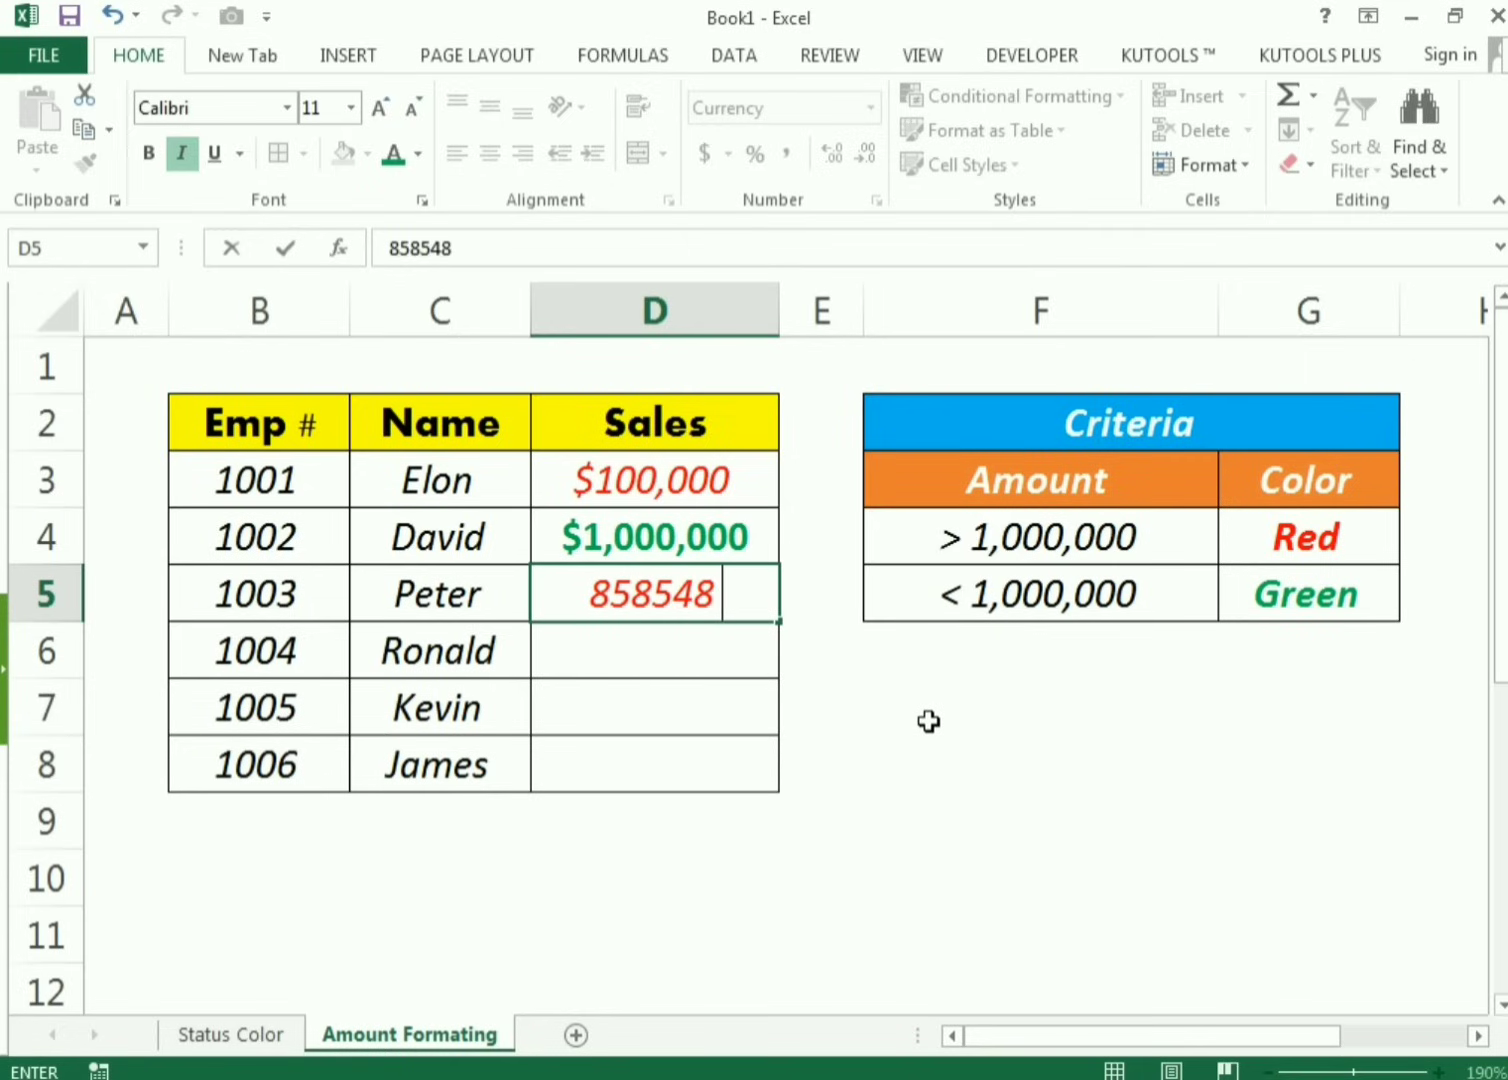
{"action": "key", "text": "Return"}
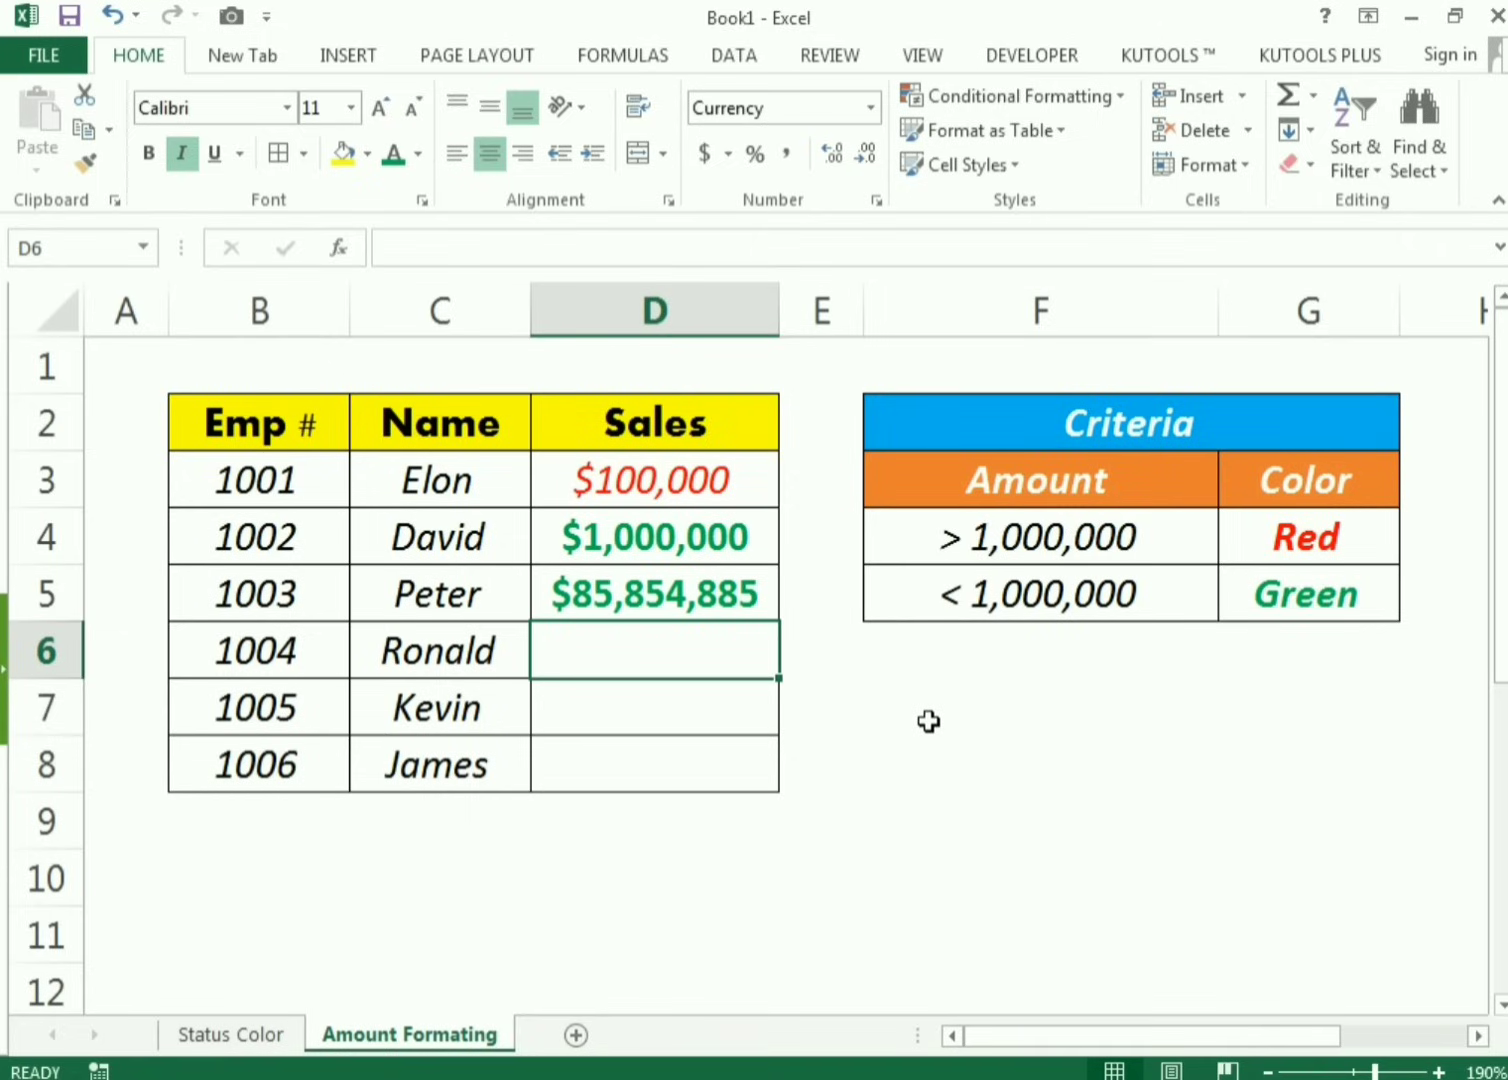
Step: Enter 1545785 as the Sales amount for employee 1004 in D6
{"action": "key", "text": "Up"}
{"action": "key", "text": "Down"}
{"action": "type", "text": "1545785"}
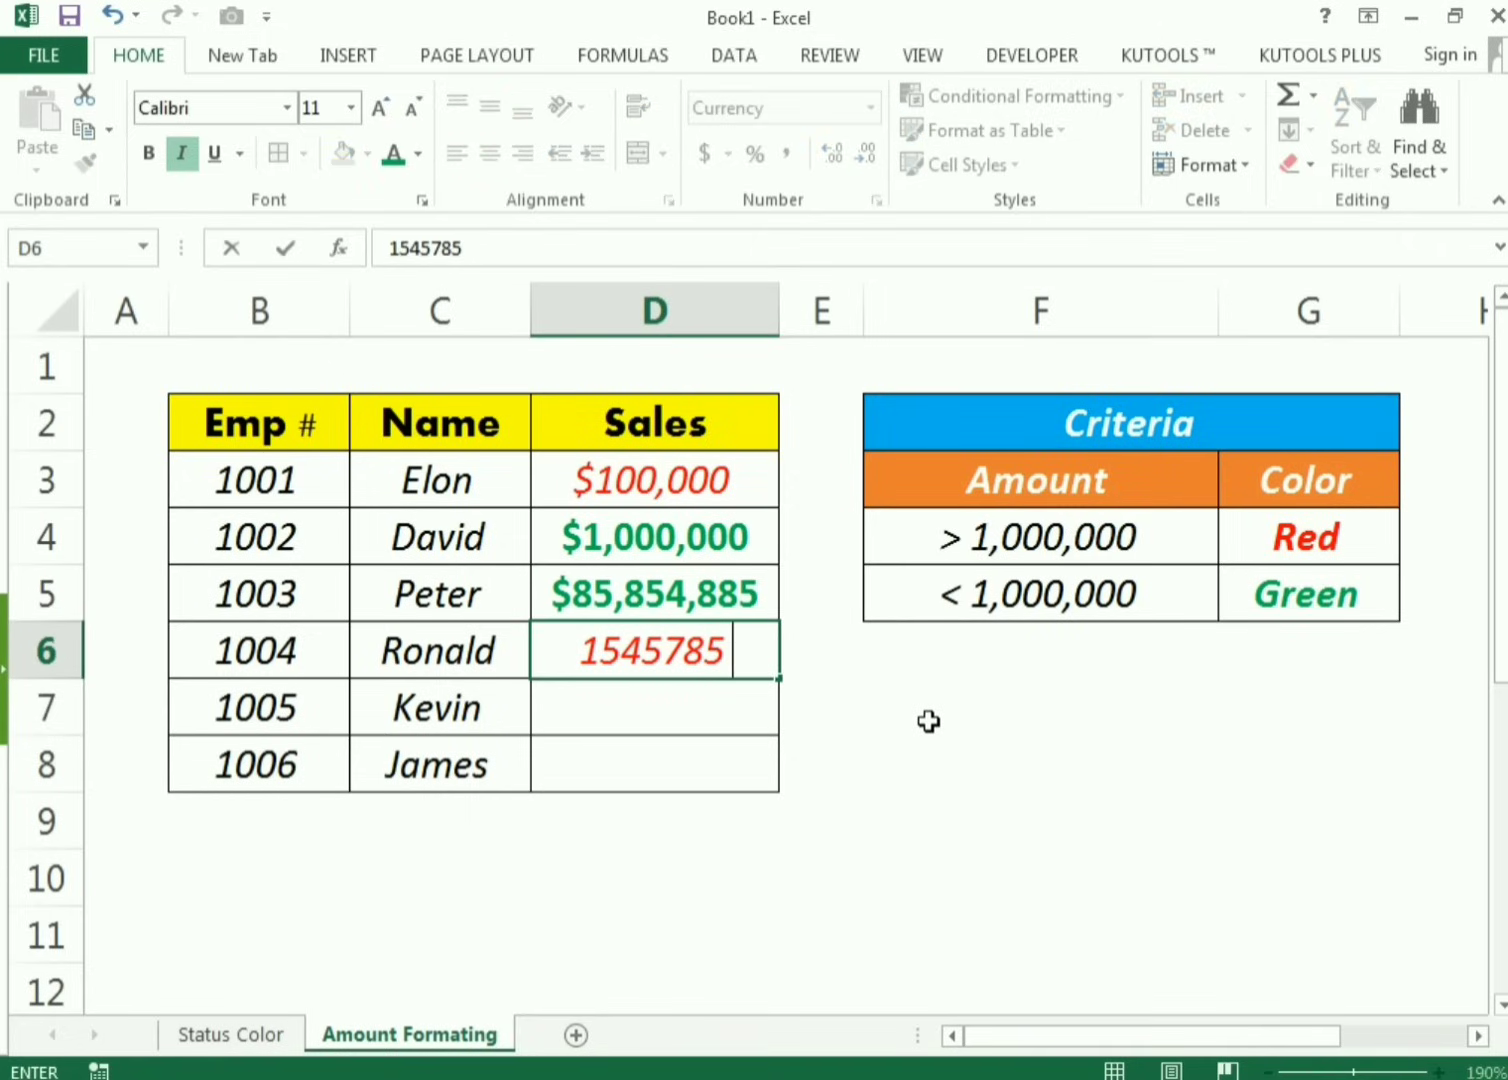
{"action": "key", "text": "Return"}
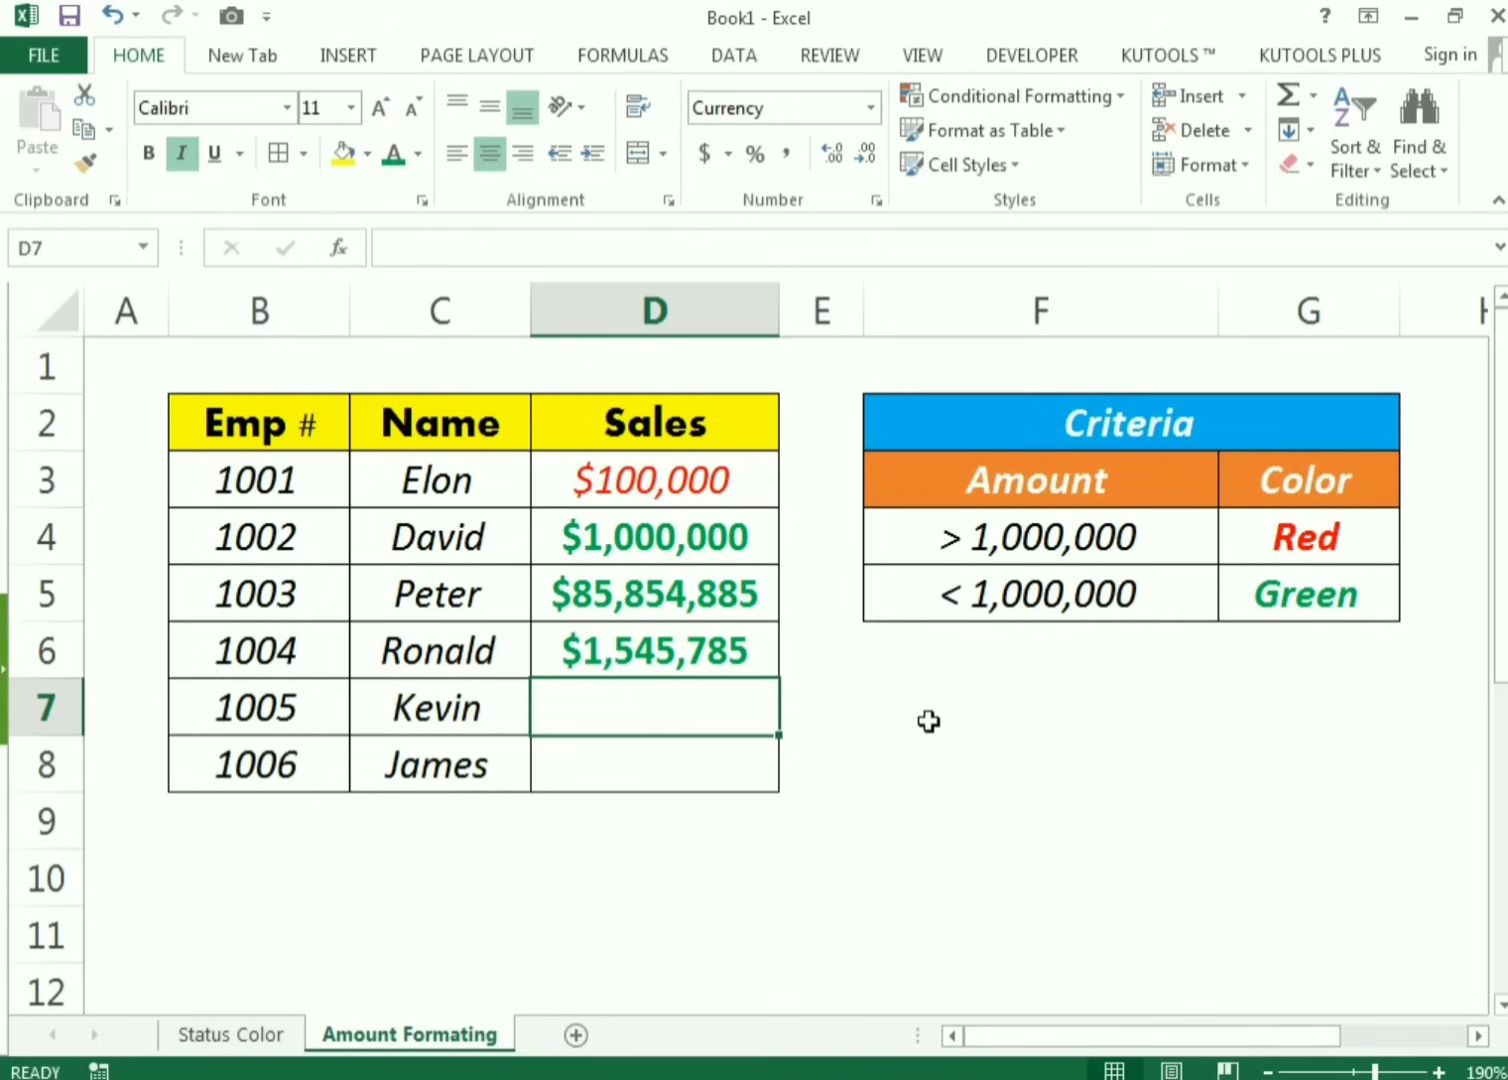
Step: Replace the Sales amount in D6 with 54542 to test a value below one million
{"action": "key", "text": "Up"}
{"action": "type", "text": "54542"}
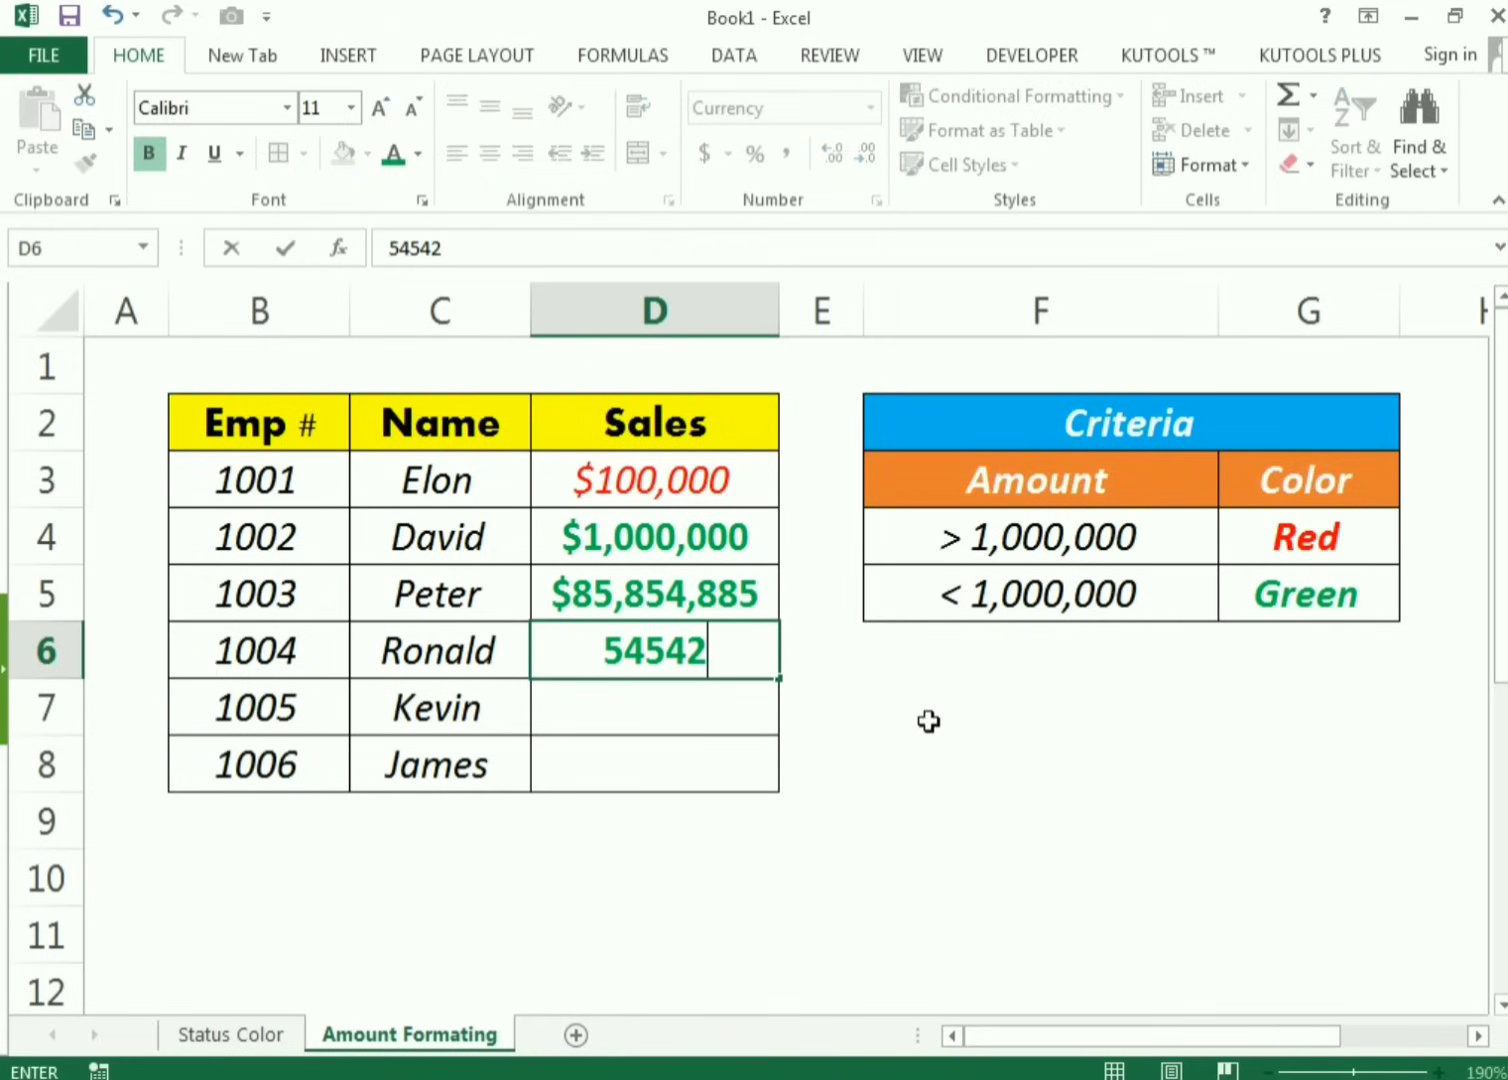
{"action": "key", "text": "Return"}
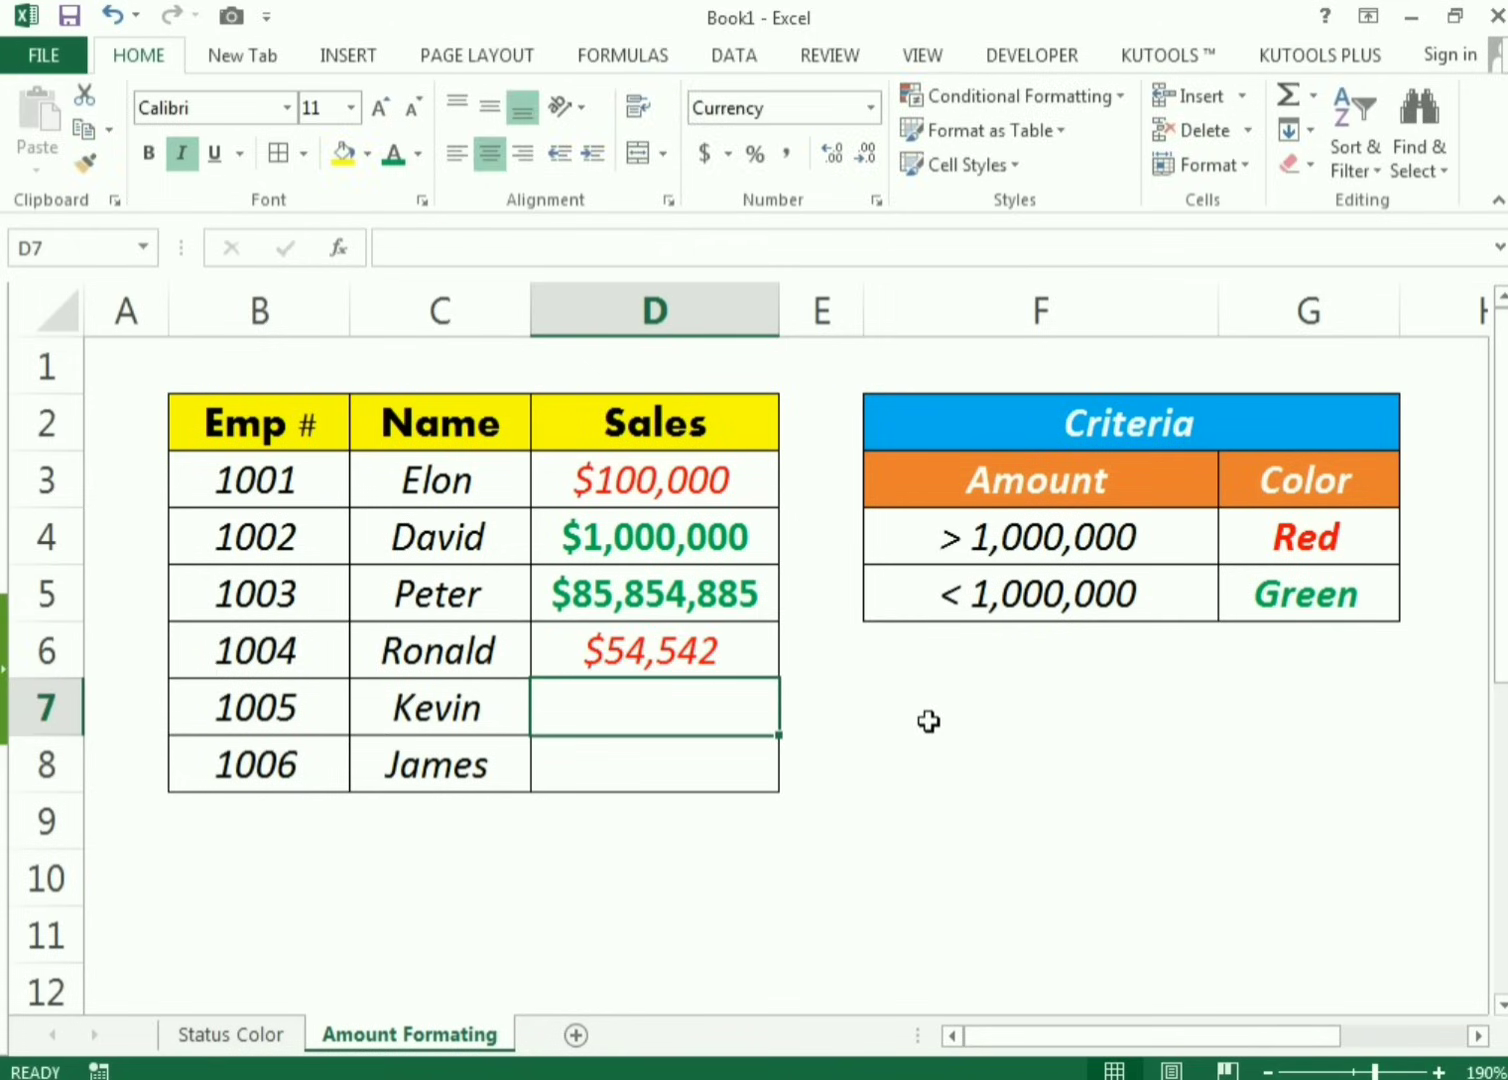
Step: Enter the remaining Sales amounts, 8784574 in D7 and 25452 in D8
{"action": "type", "text": "8784574"}
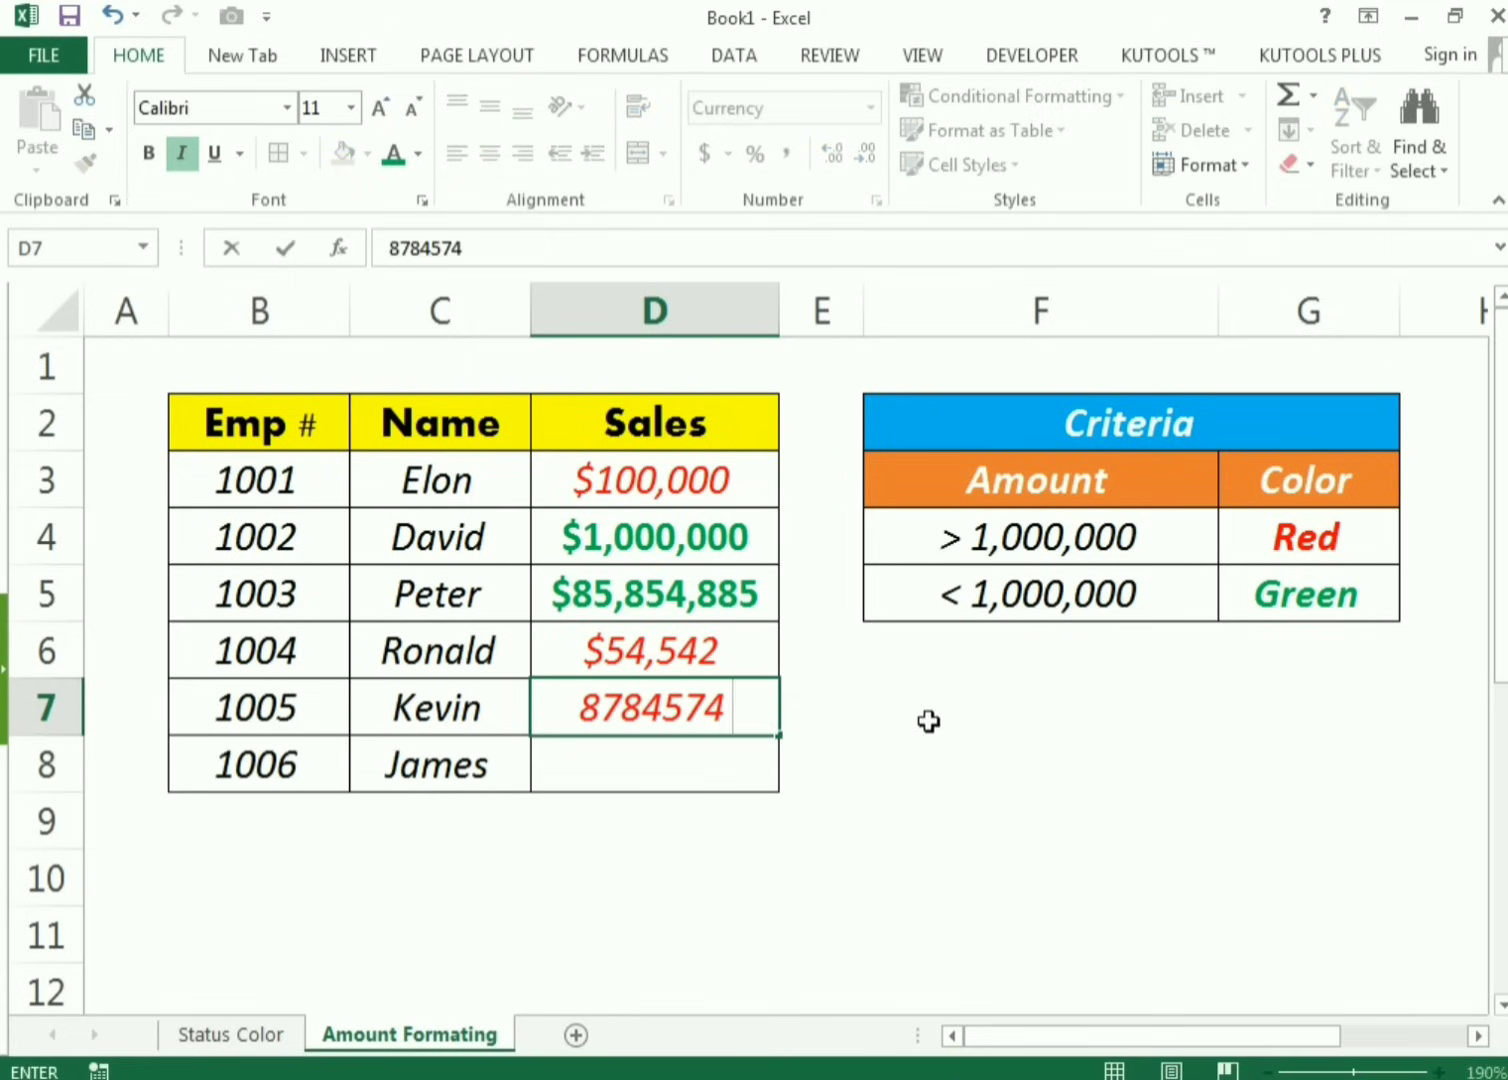
{"action": "key", "text": "Return"}
{"action": "type", "text": "25452"}
{"action": "key", "text": "Return"}
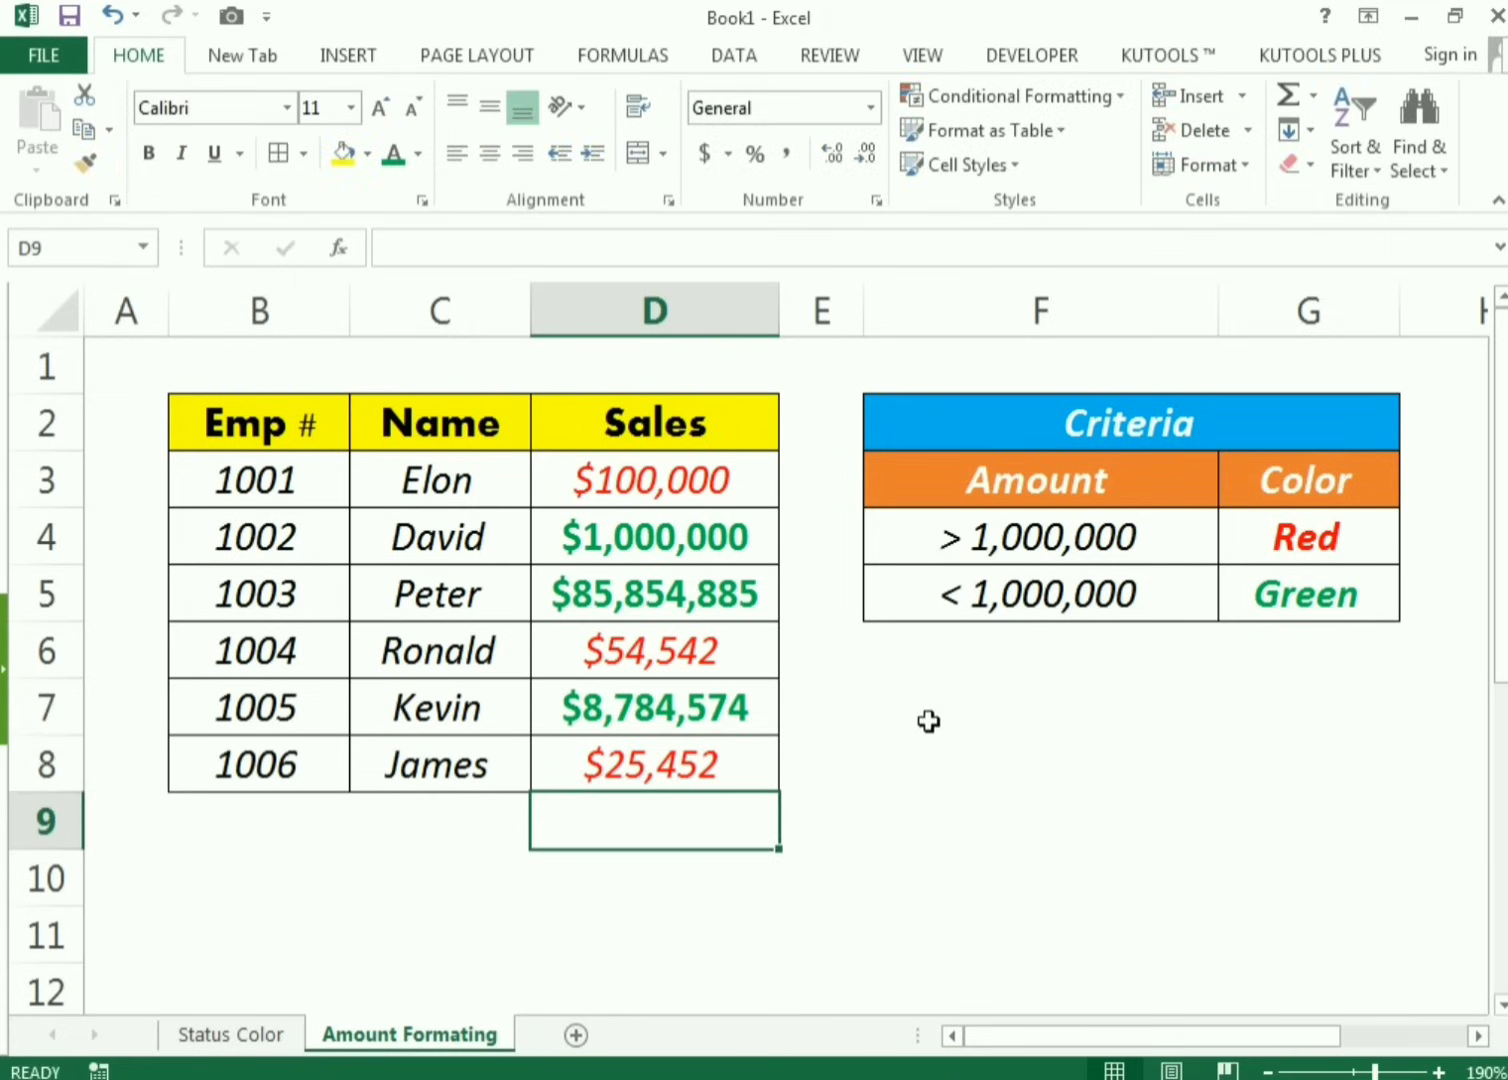
Step: Switch to the Status Color sheet to review the coloured Status column, and select empty cell G10
{"action": "left_click_drag", "start_coordinate": [760, 470], "coordinate": [709, 732]}
{"action": "left_click", "coordinate": [290, 1034]}
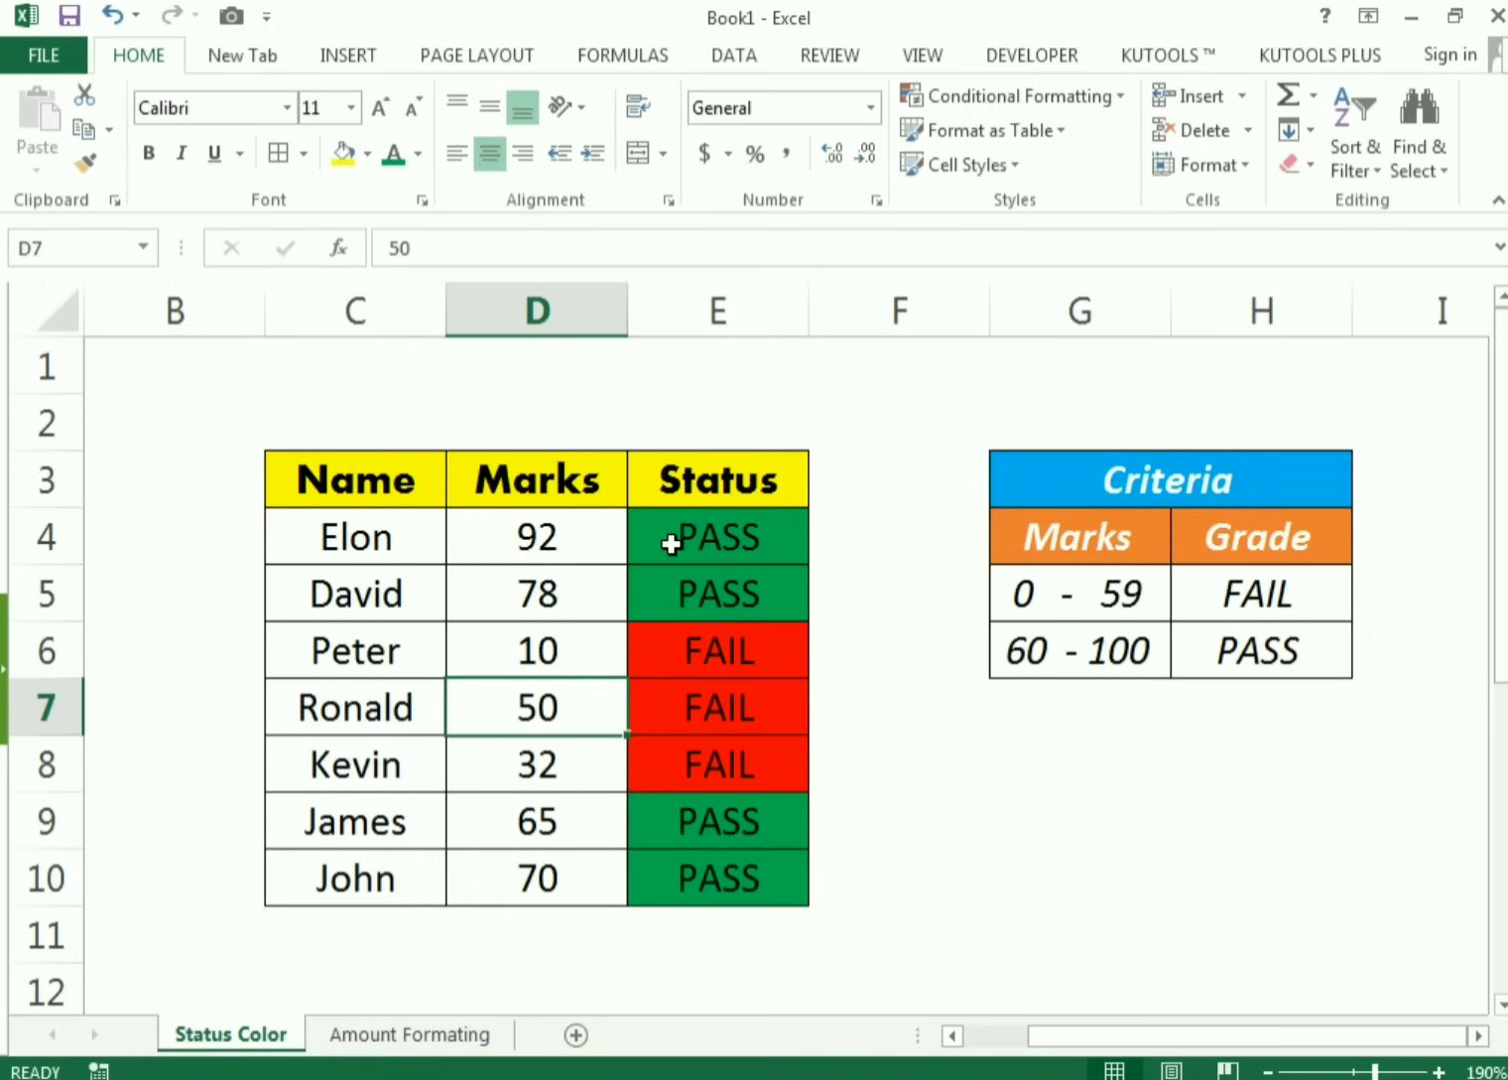
{"action": "left_click", "coordinate": [969, 892]}
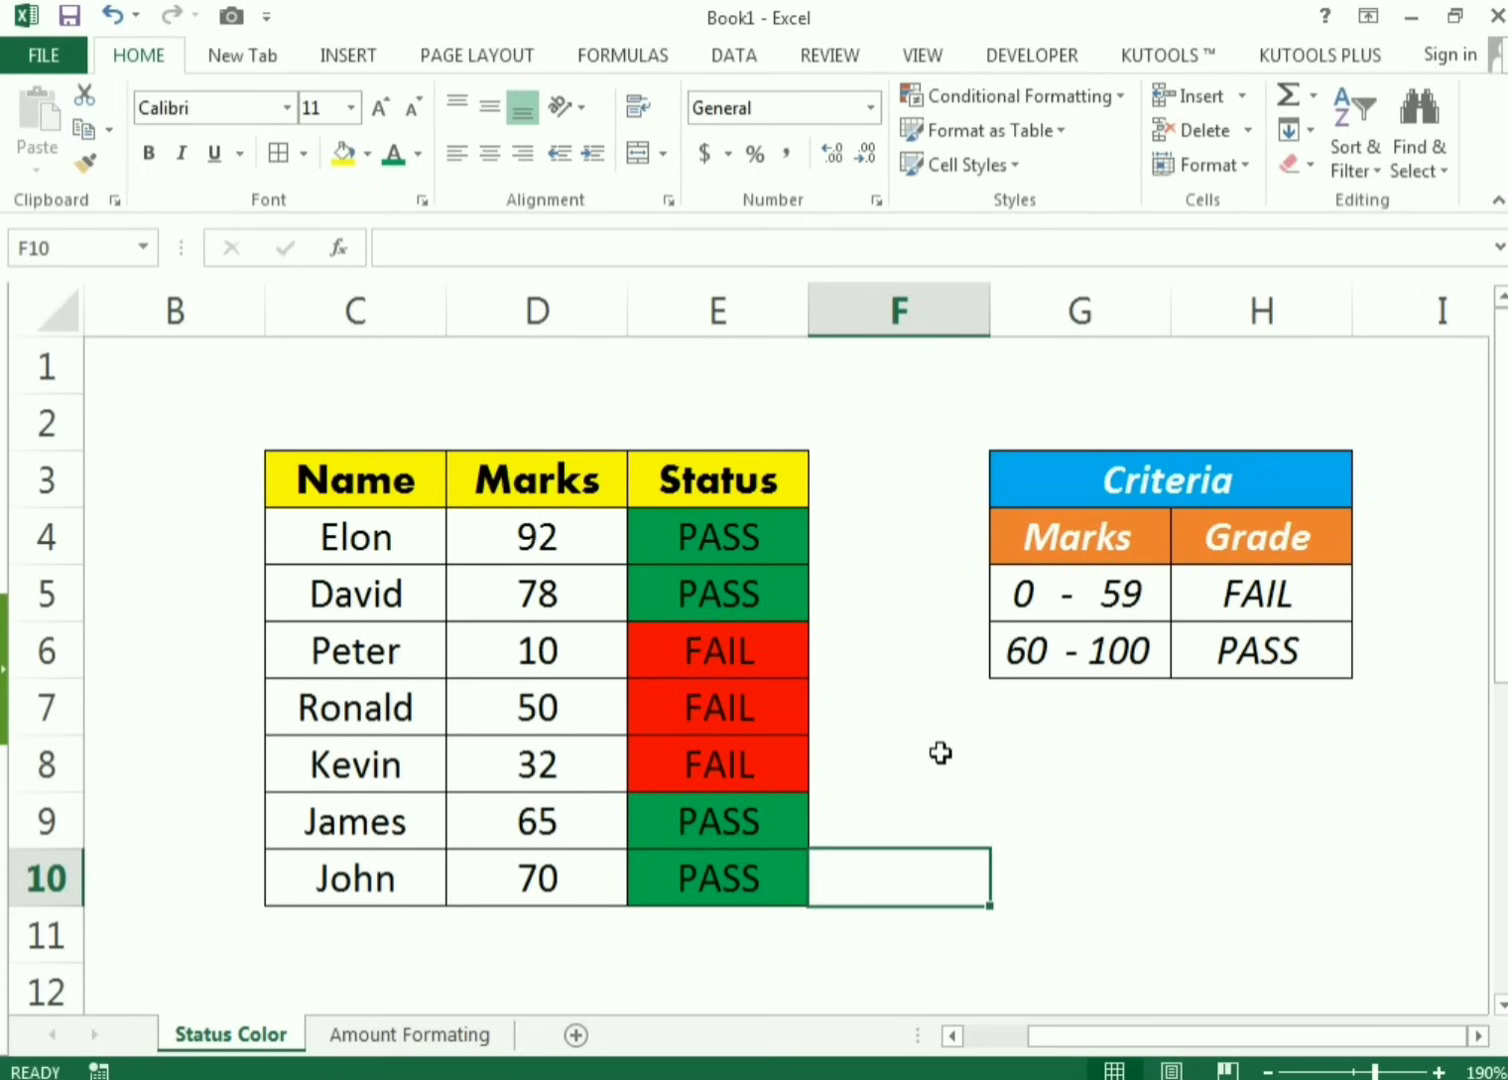
{"action": "left_click", "coordinate": [1017, 884]}
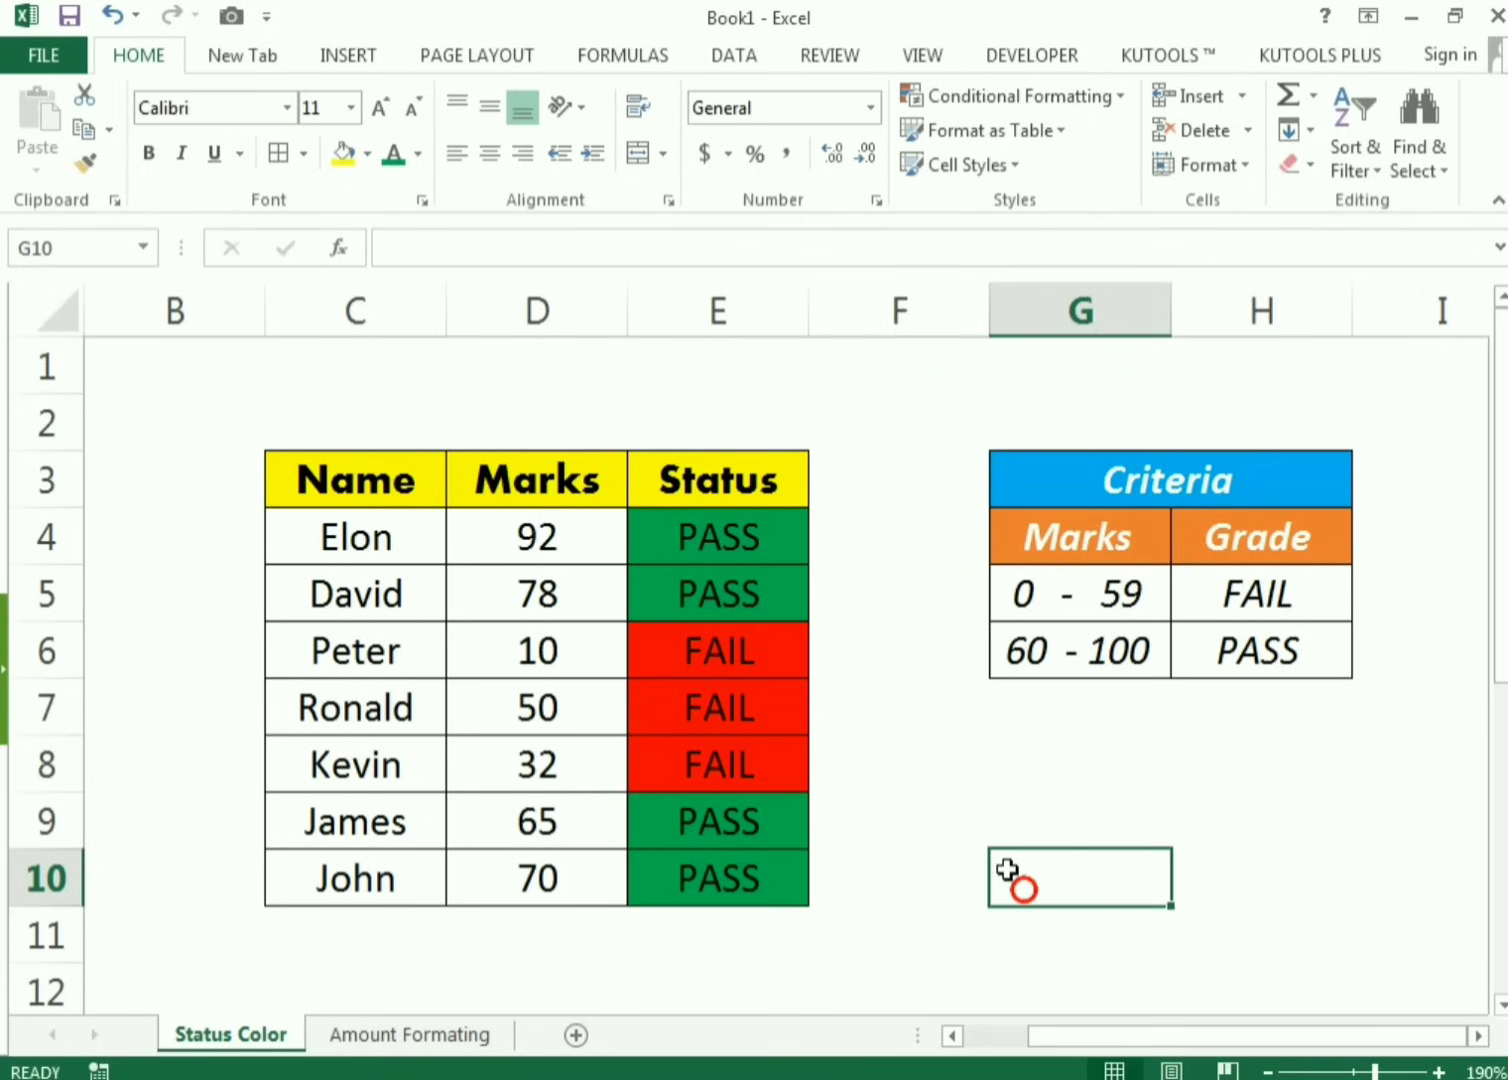